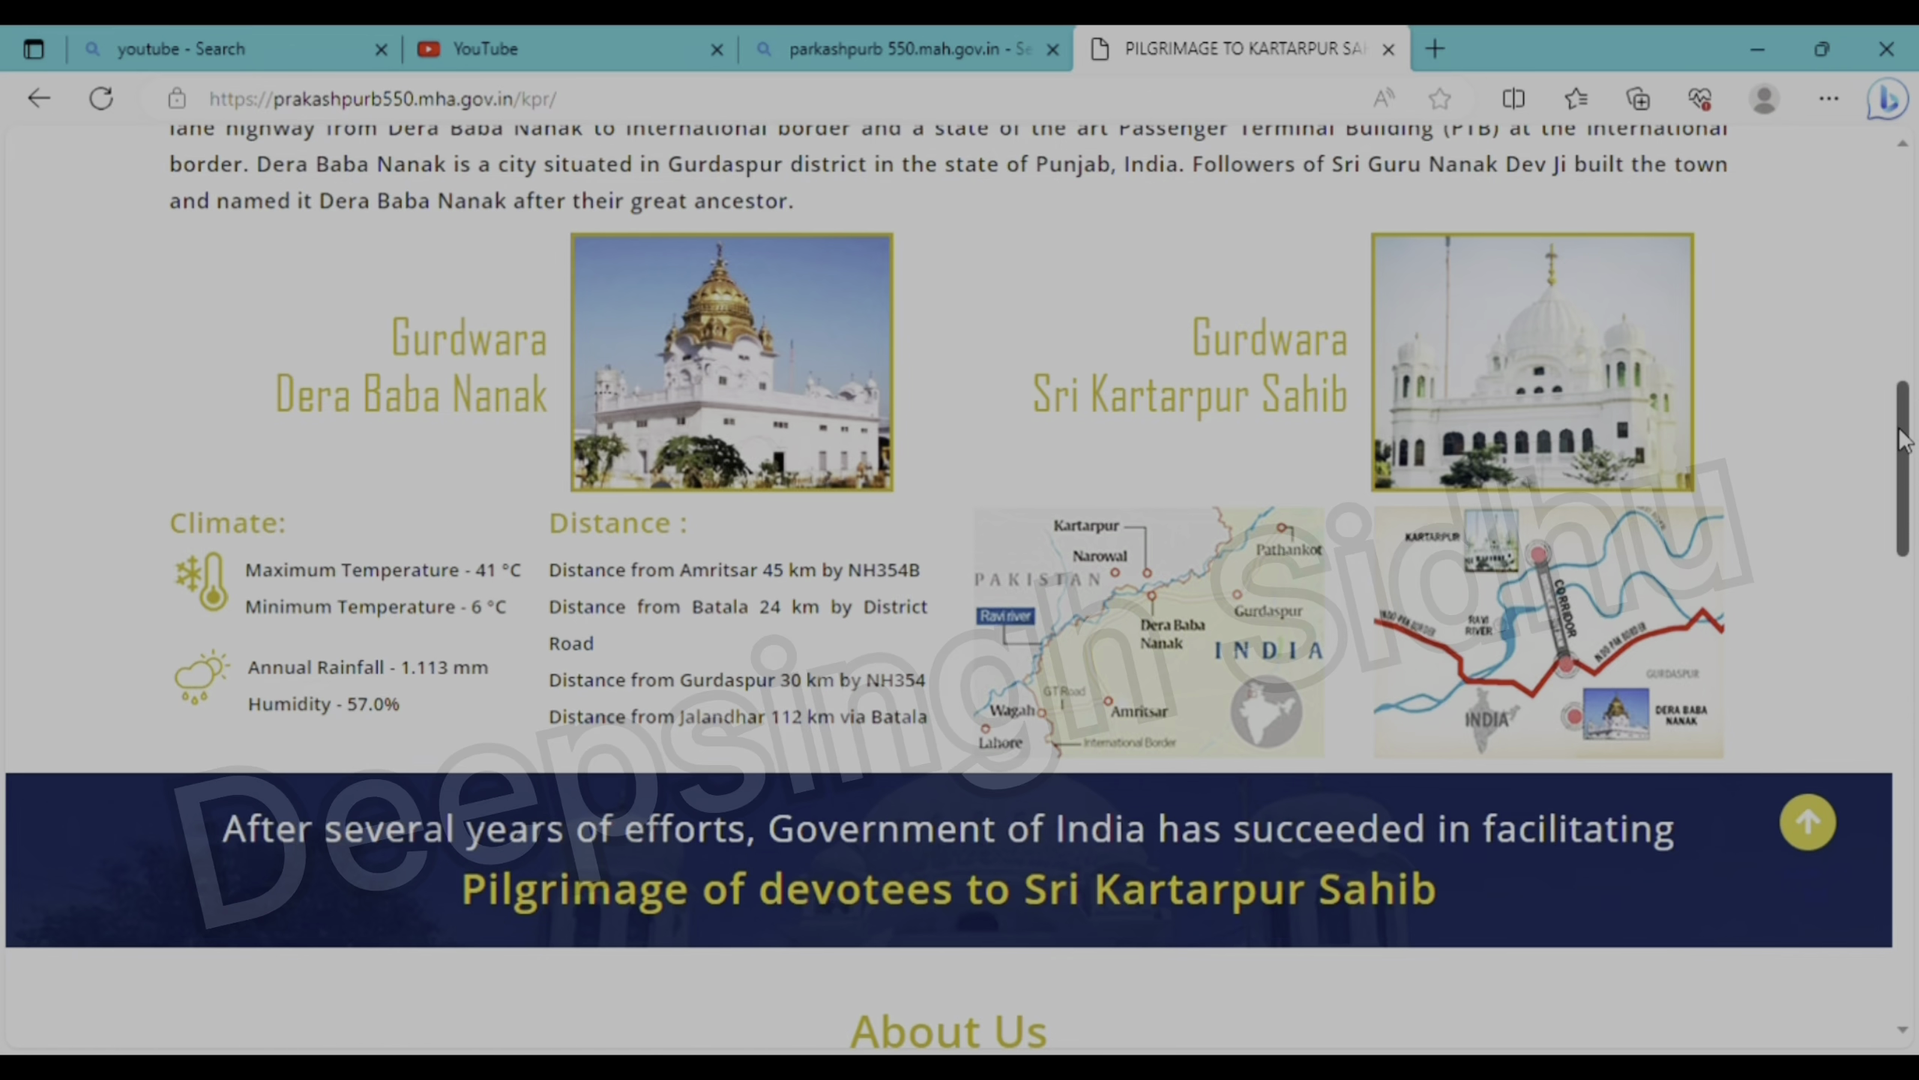
- Start an online application as an Indian passport holder and choose the 01/10/2023 journey slot
scroll(1912, 529, down, 5)
drag(1910, 538, 1916, 697)
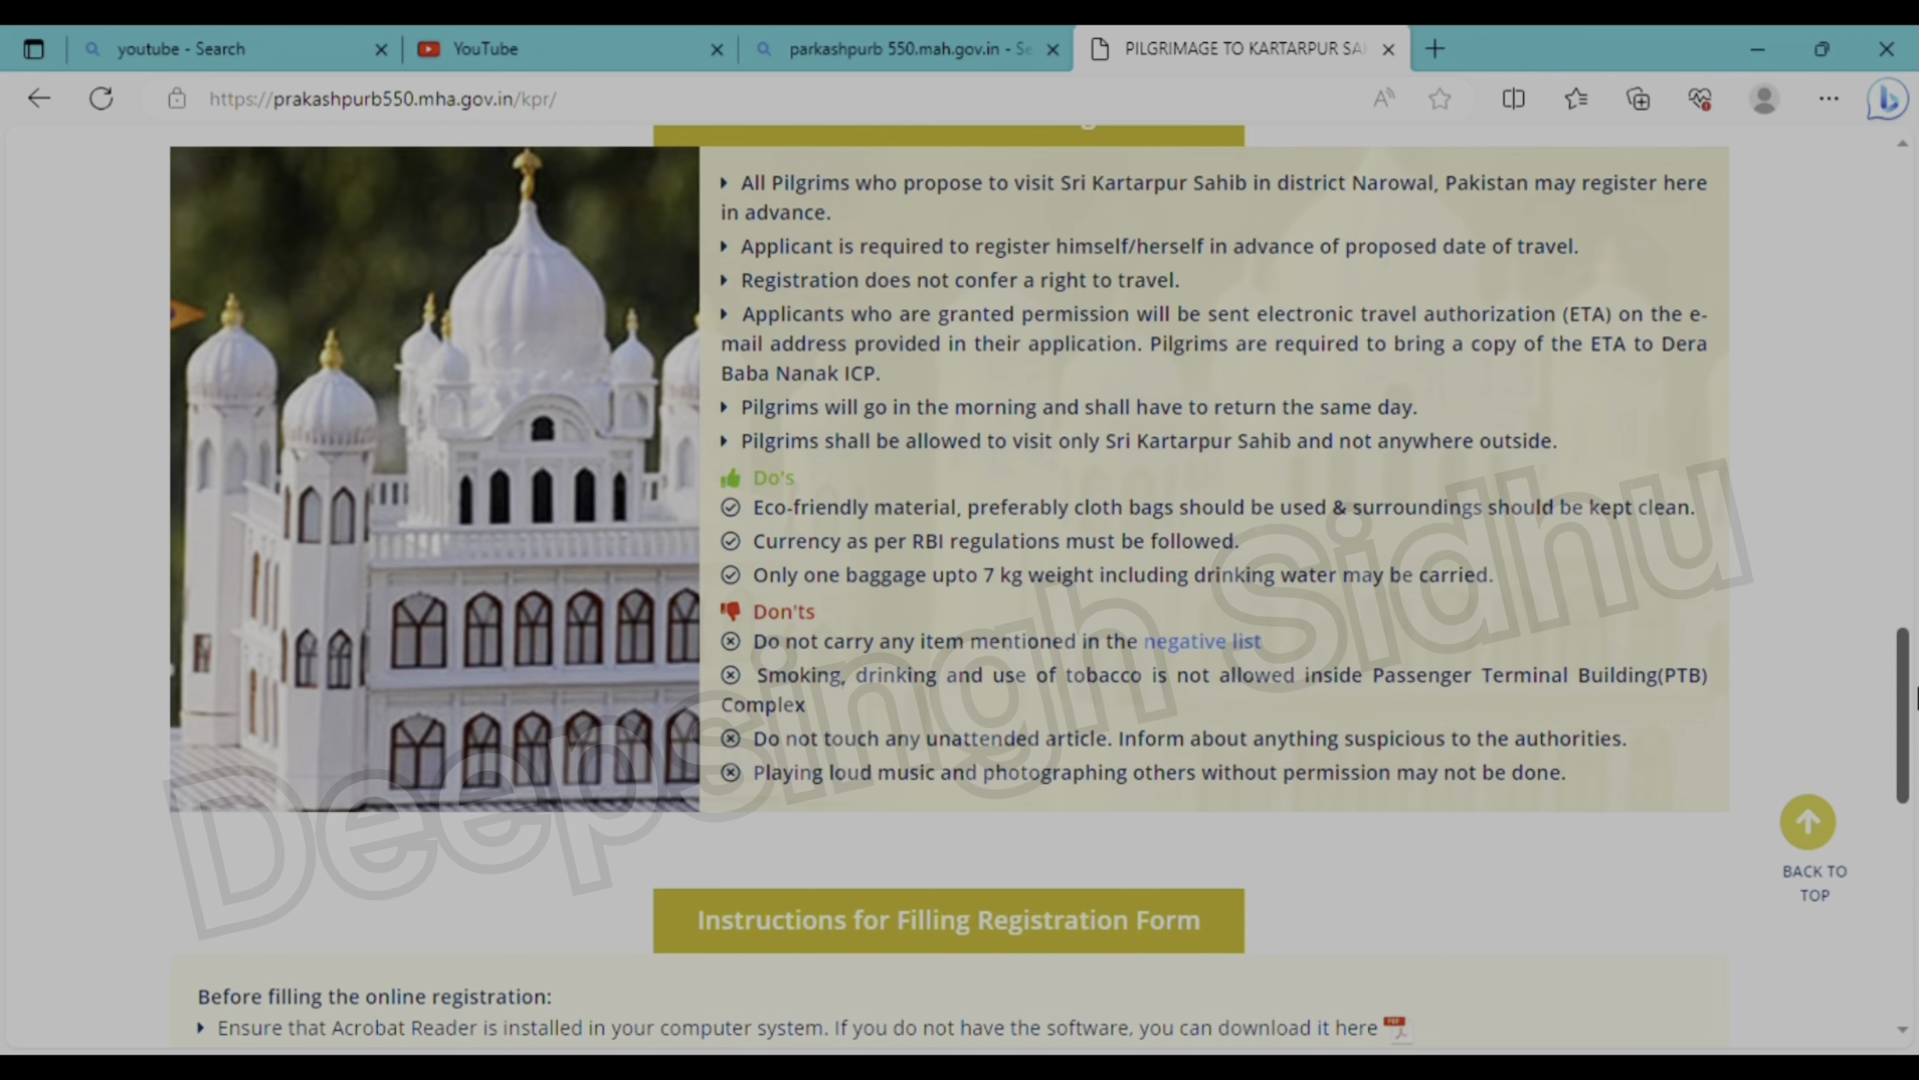
drag(1916, 697, 1910, 408)
scroll(1640, 408, up, 10)
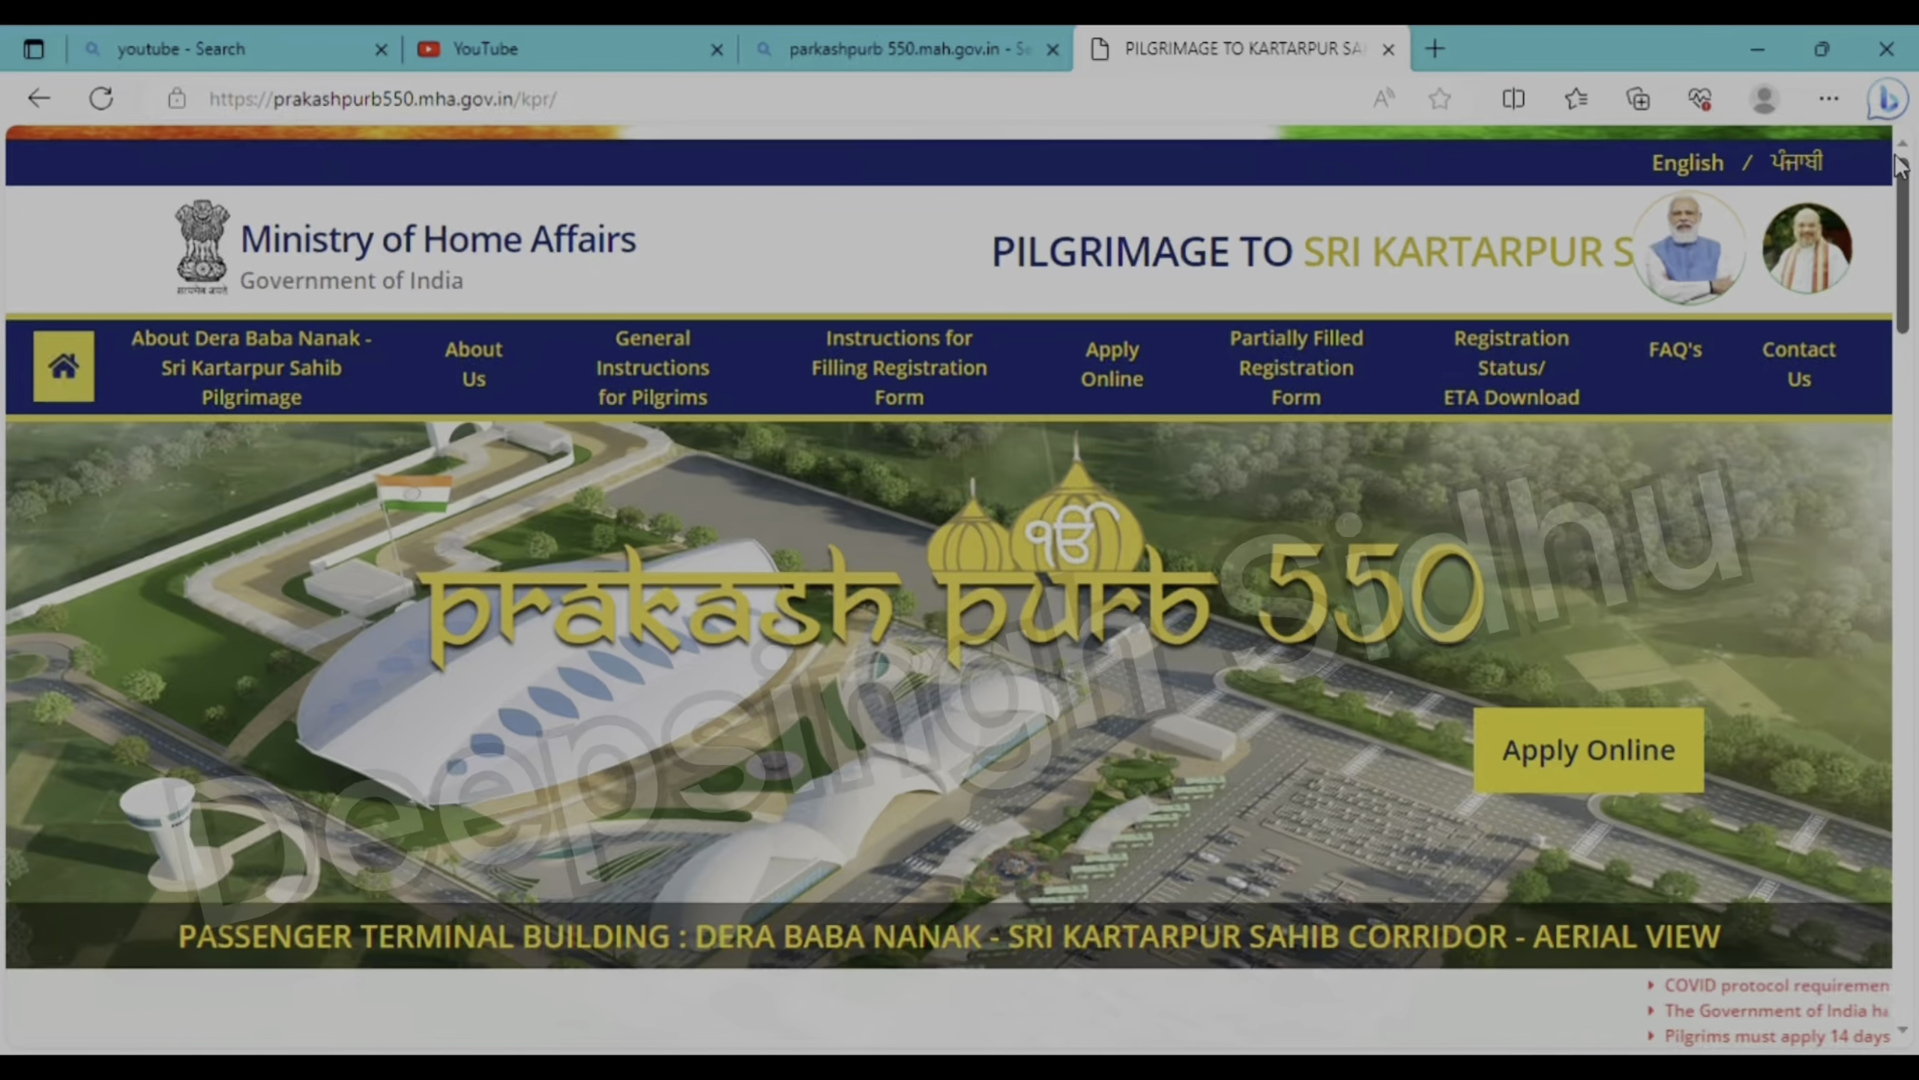
click(1563, 772)
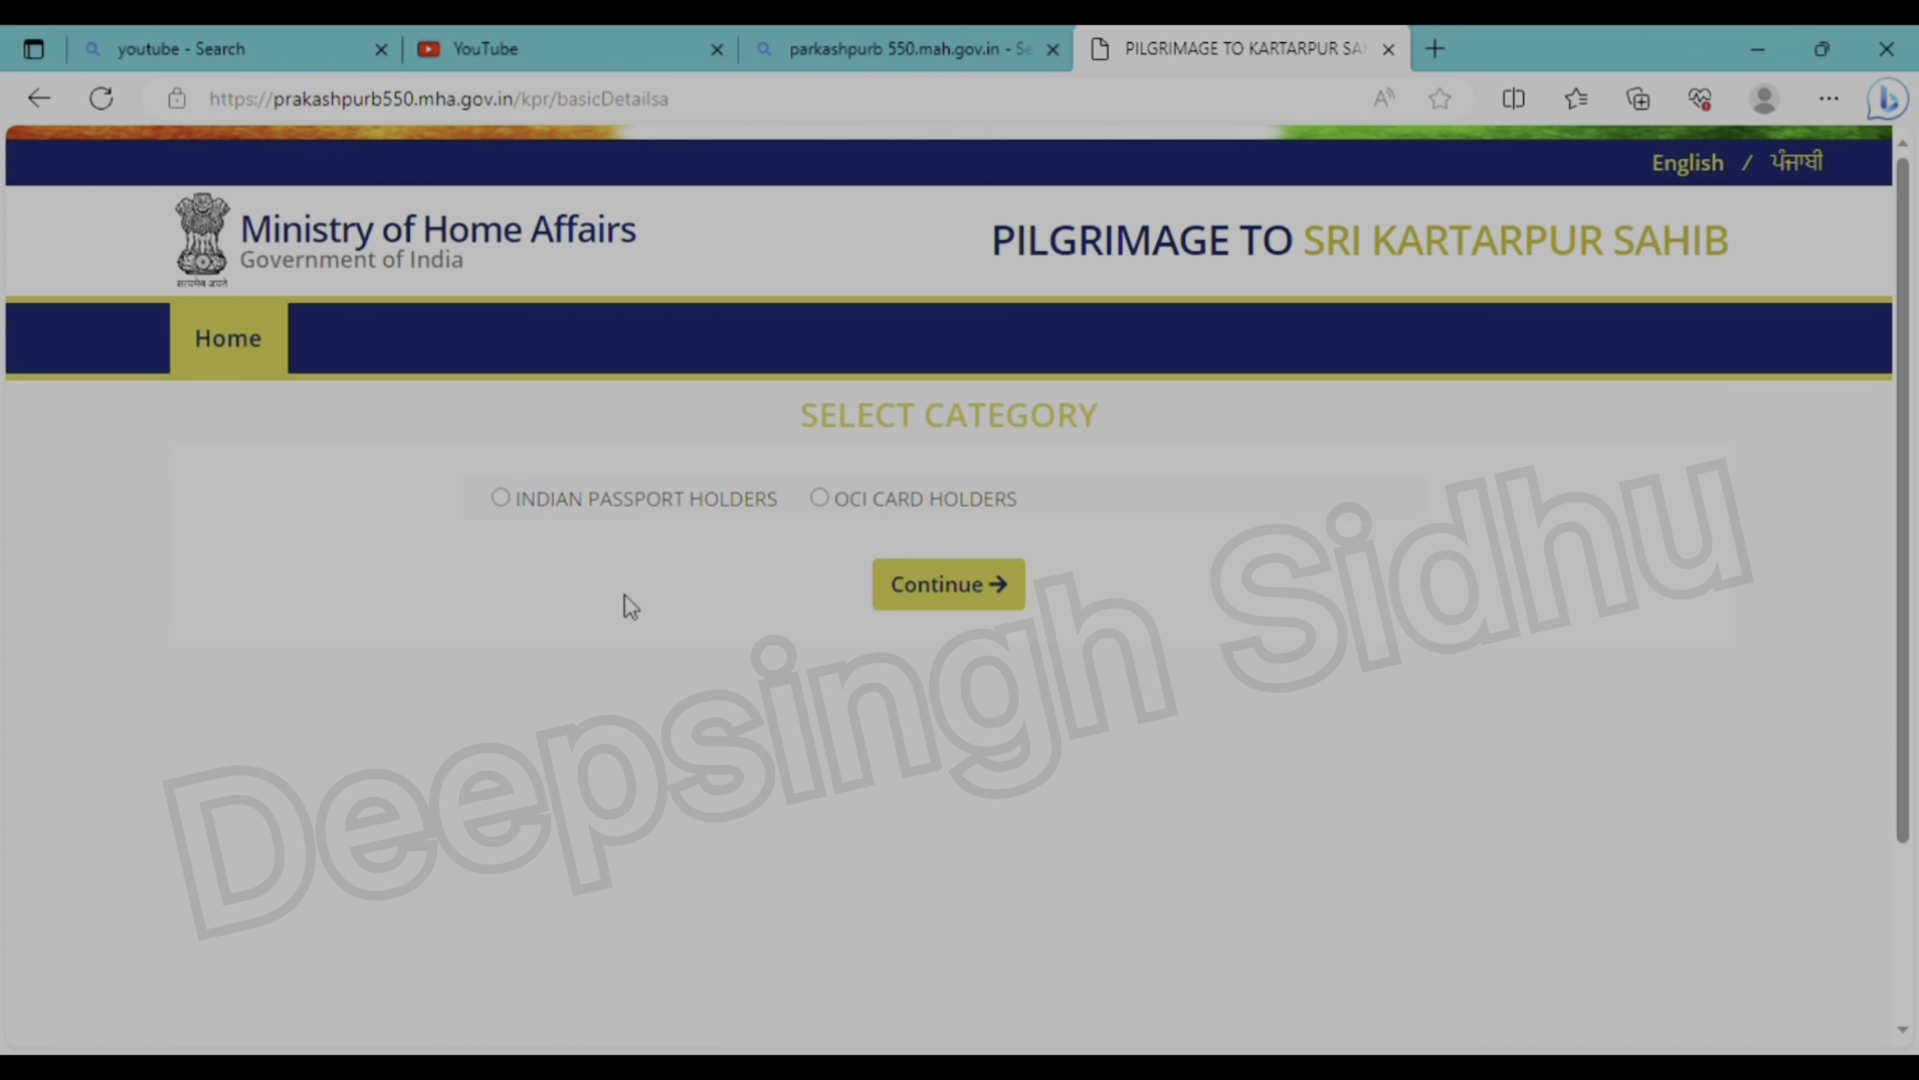
click(507, 500)
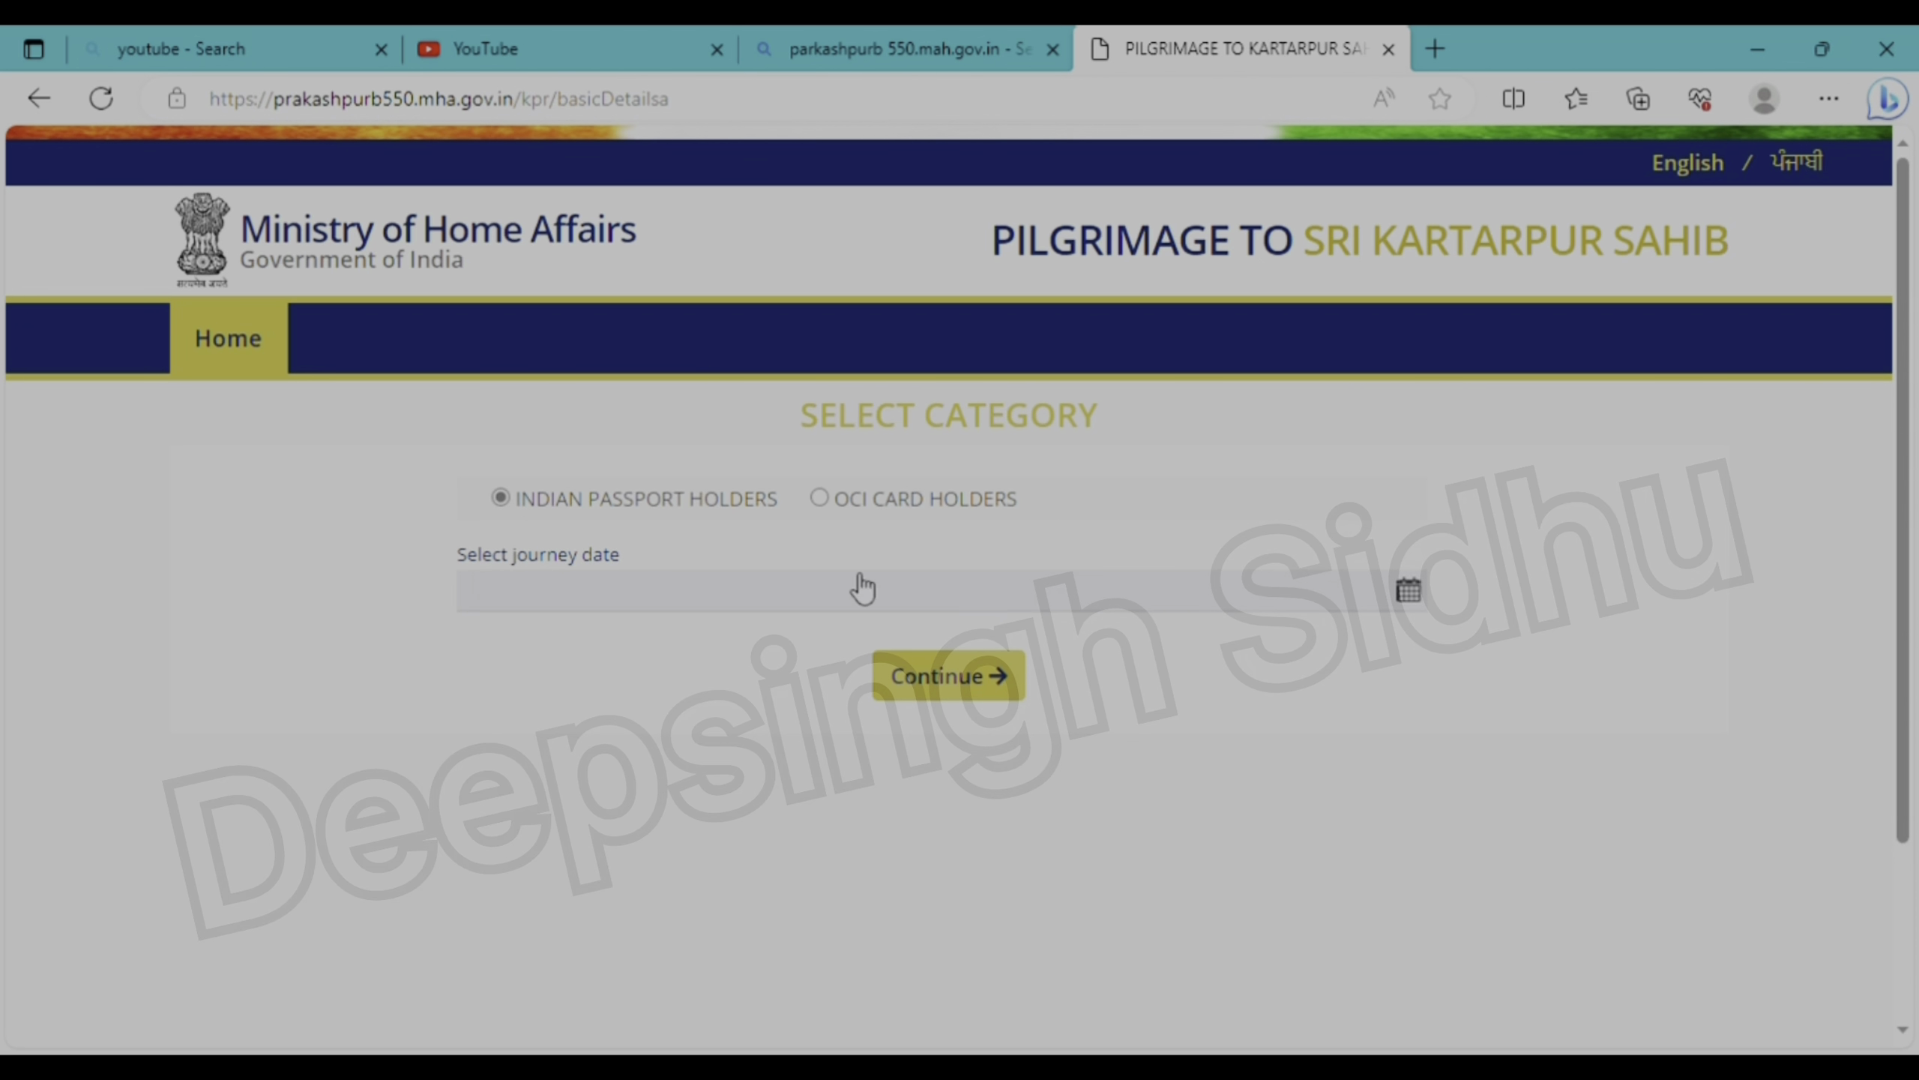
click(1408, 591)
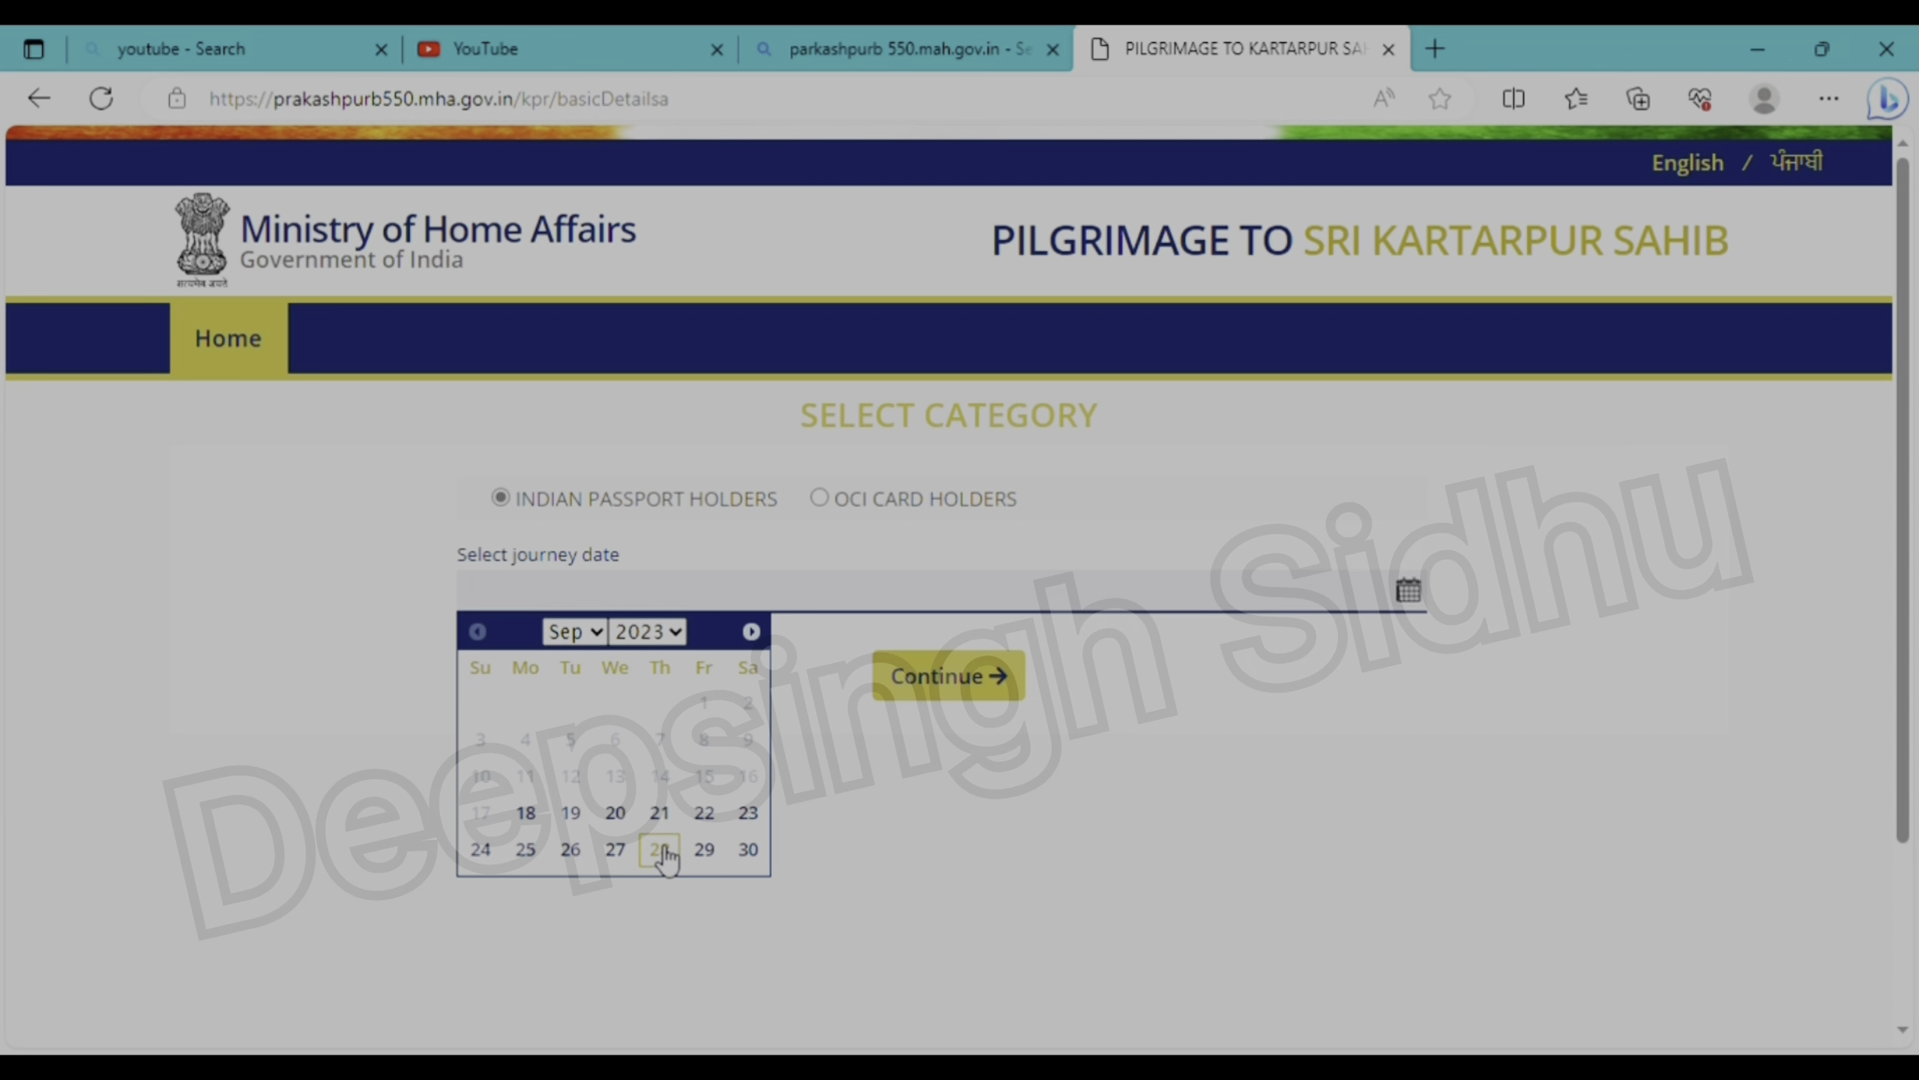
click(748, 850)
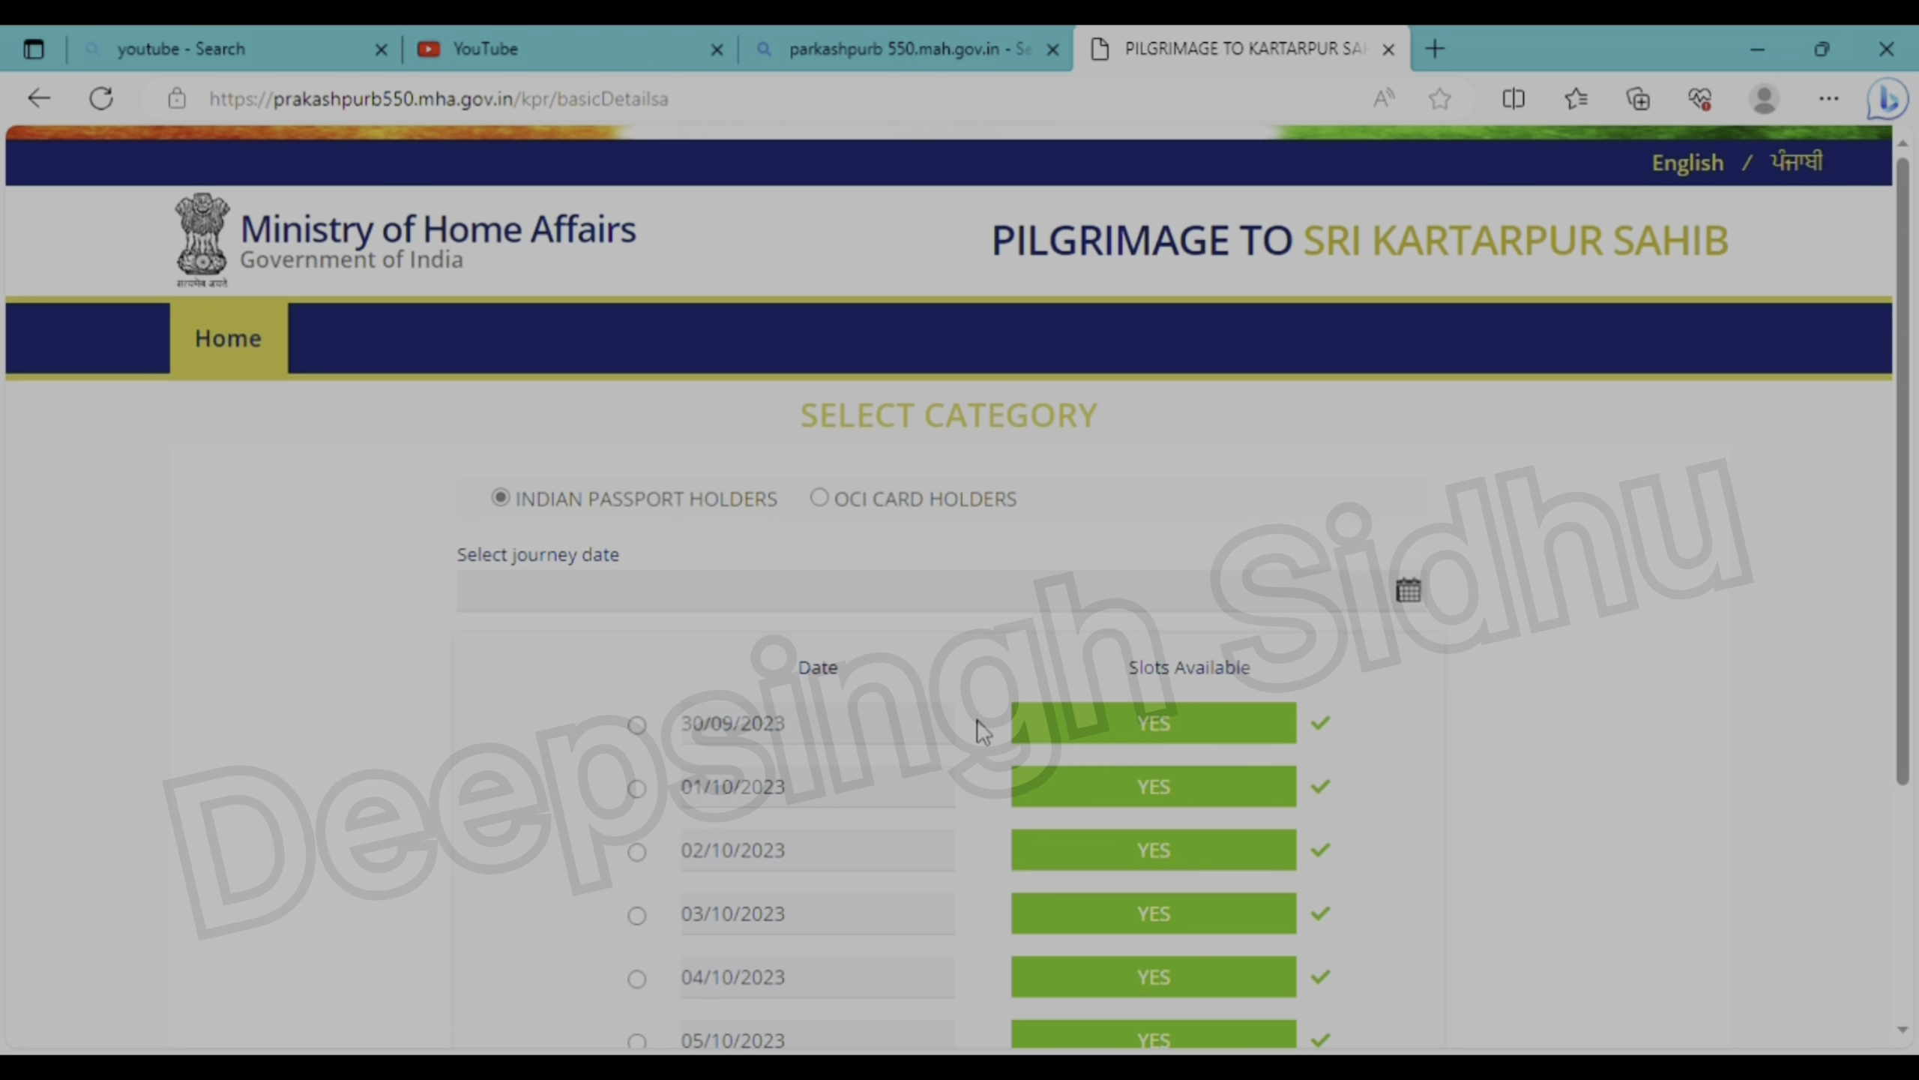
scroll(982, 732, down, 3)
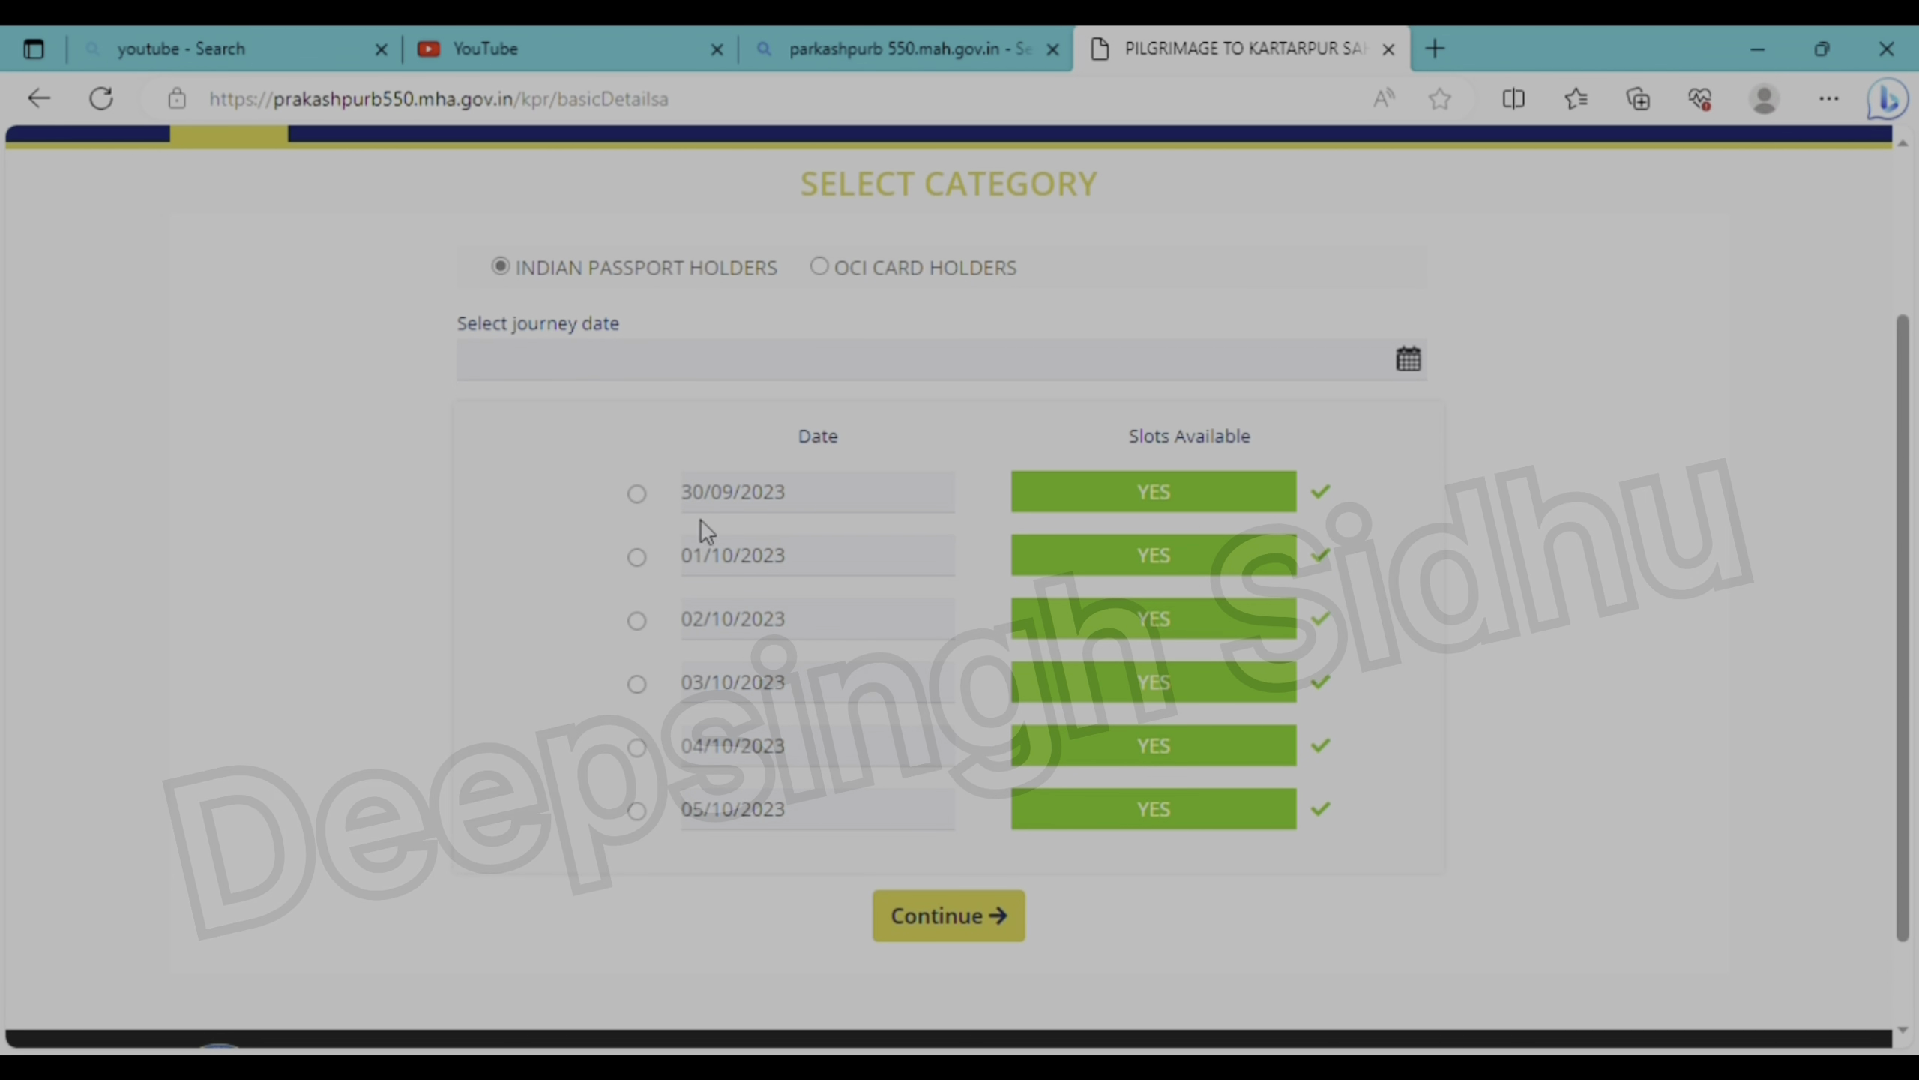
click(639, 560)
- Enter the ordinary passport's number and its issue and expiry dates in Part A
click(967, 917)
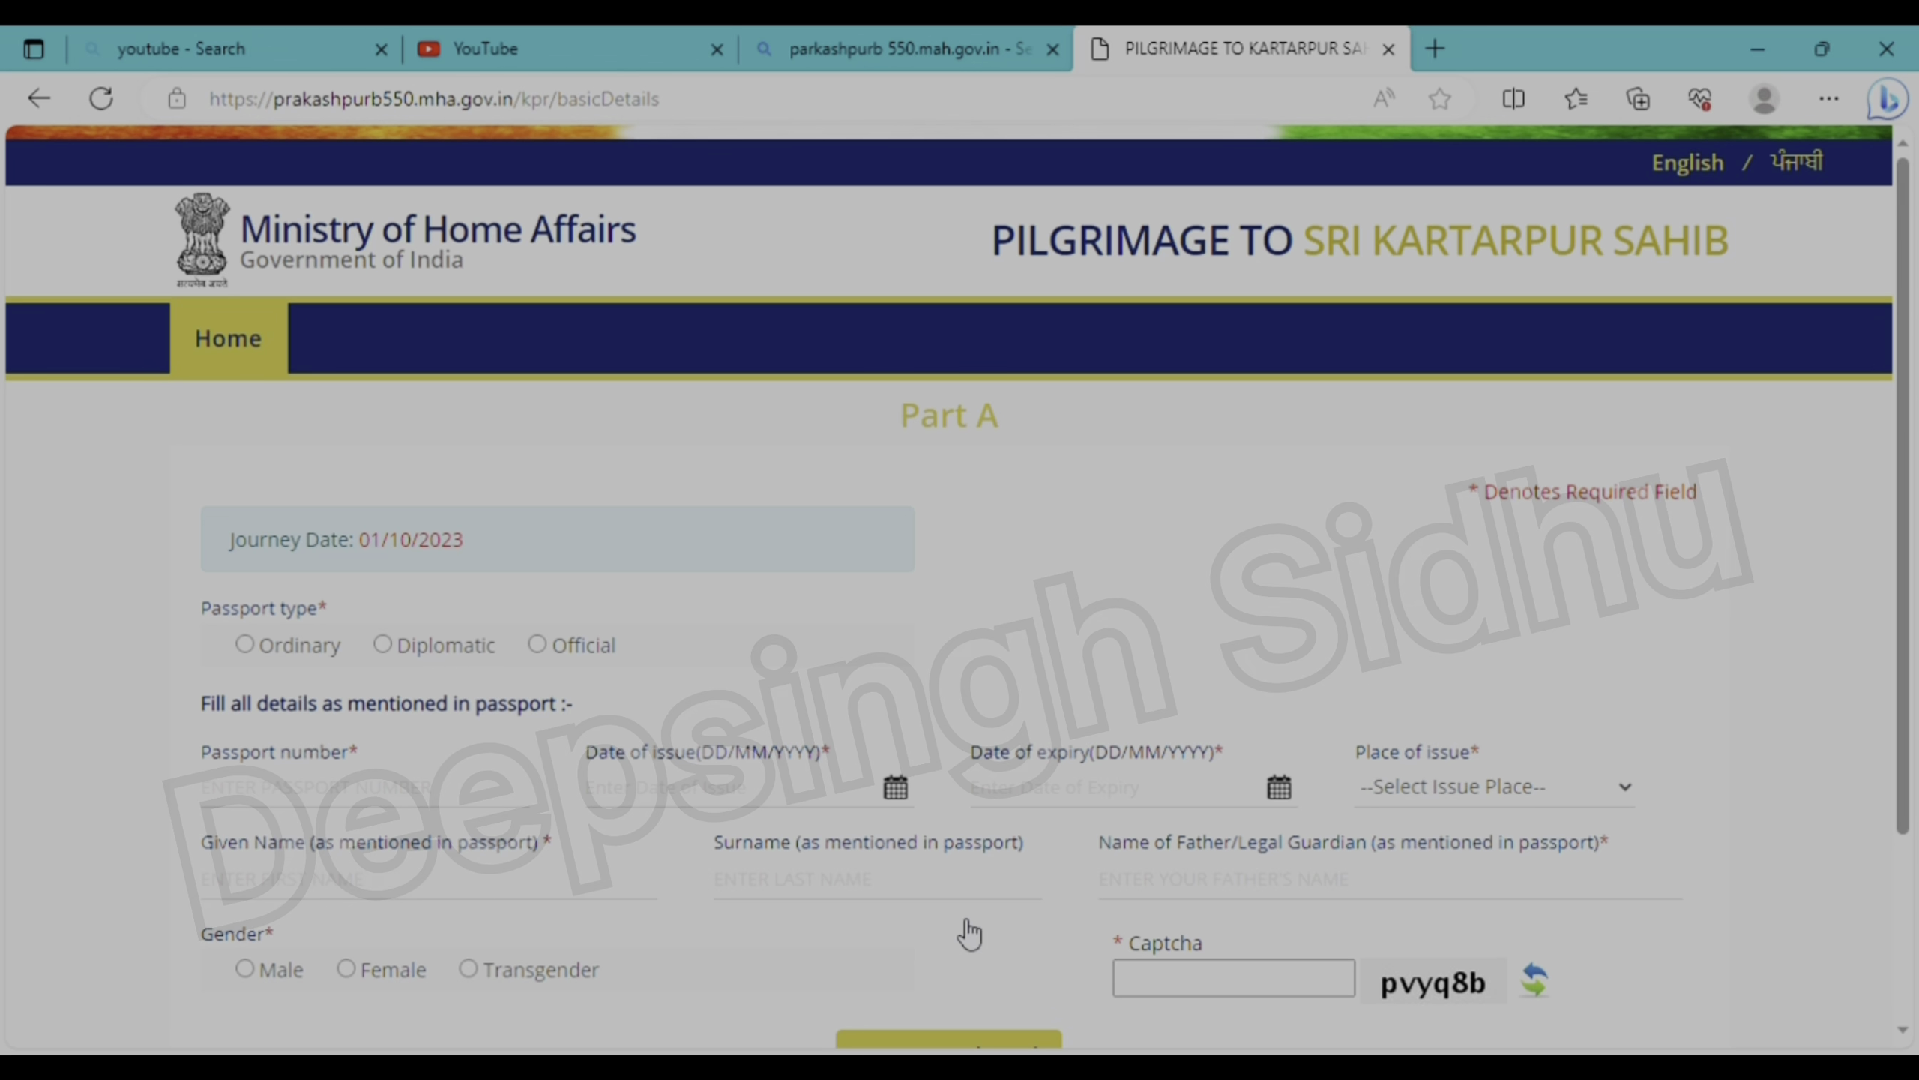
scroll(968, 934, down, 1)
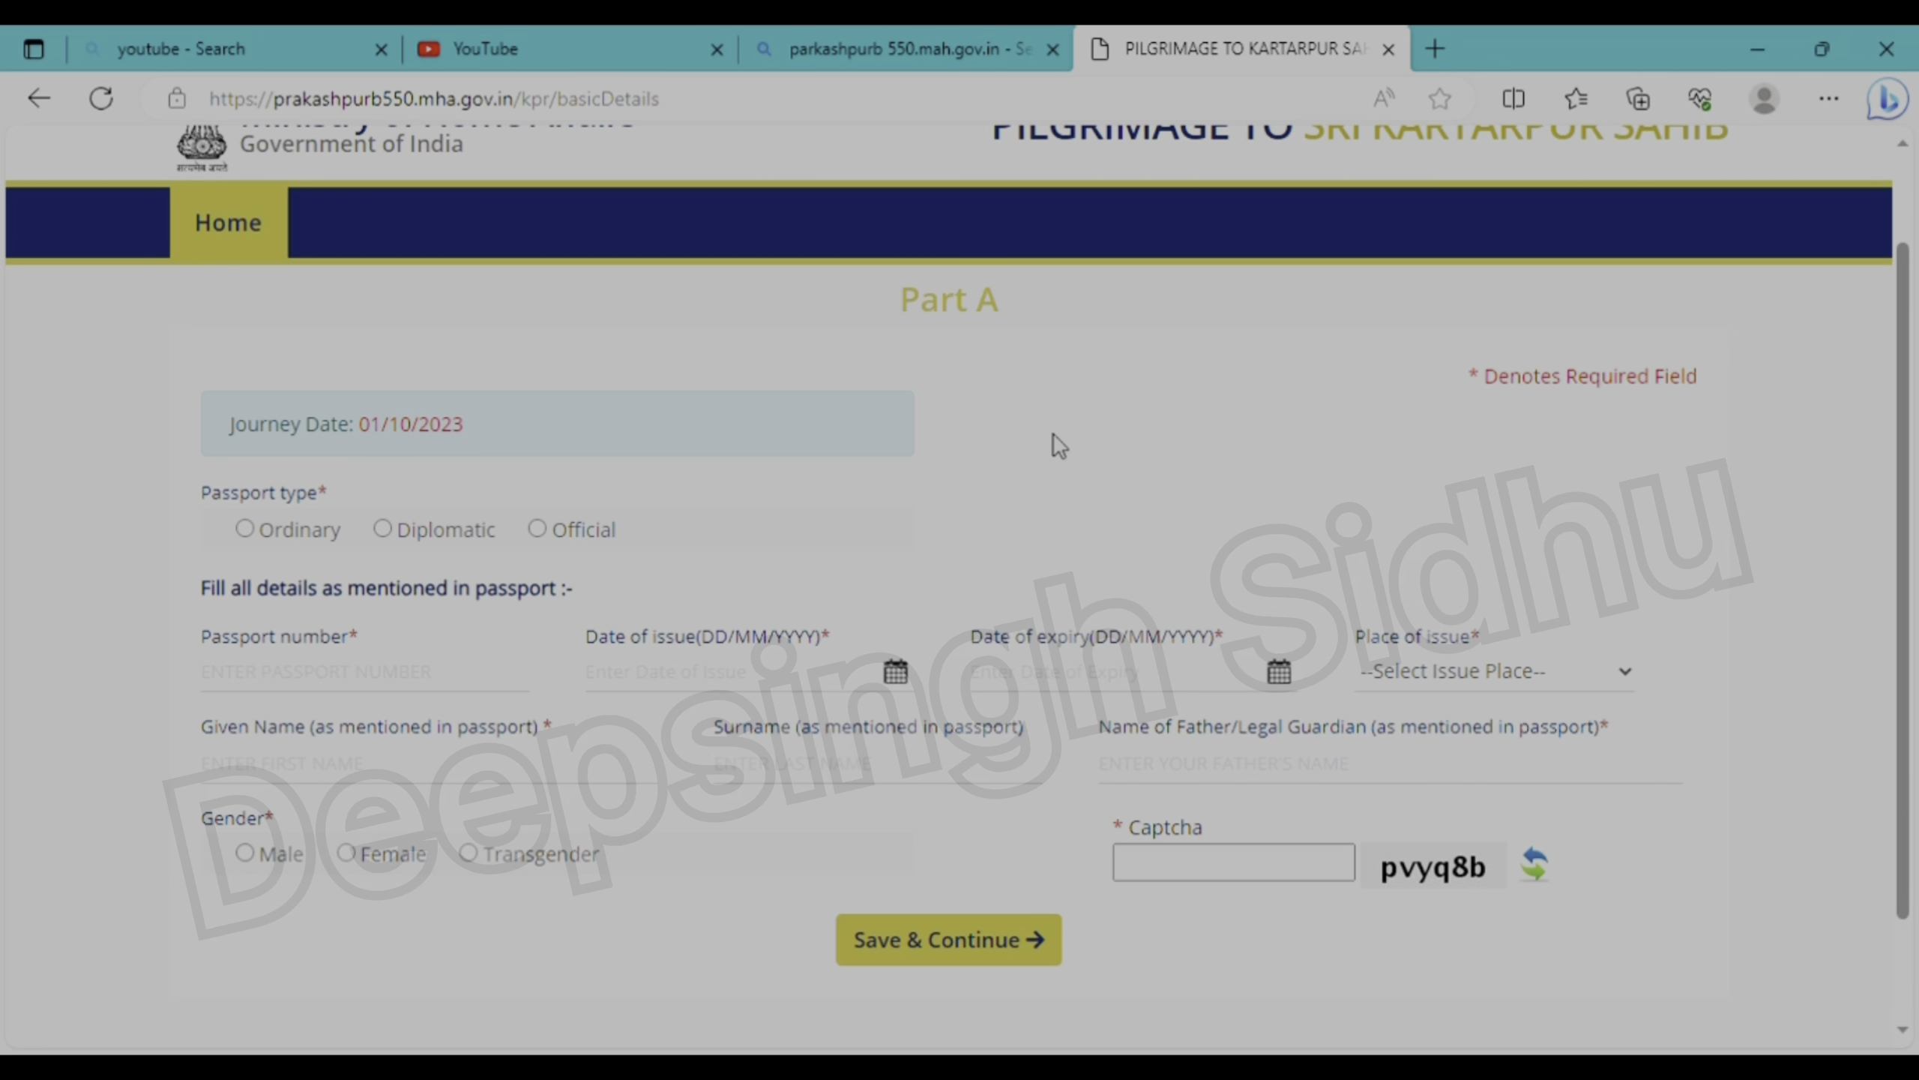
click(287, 684)
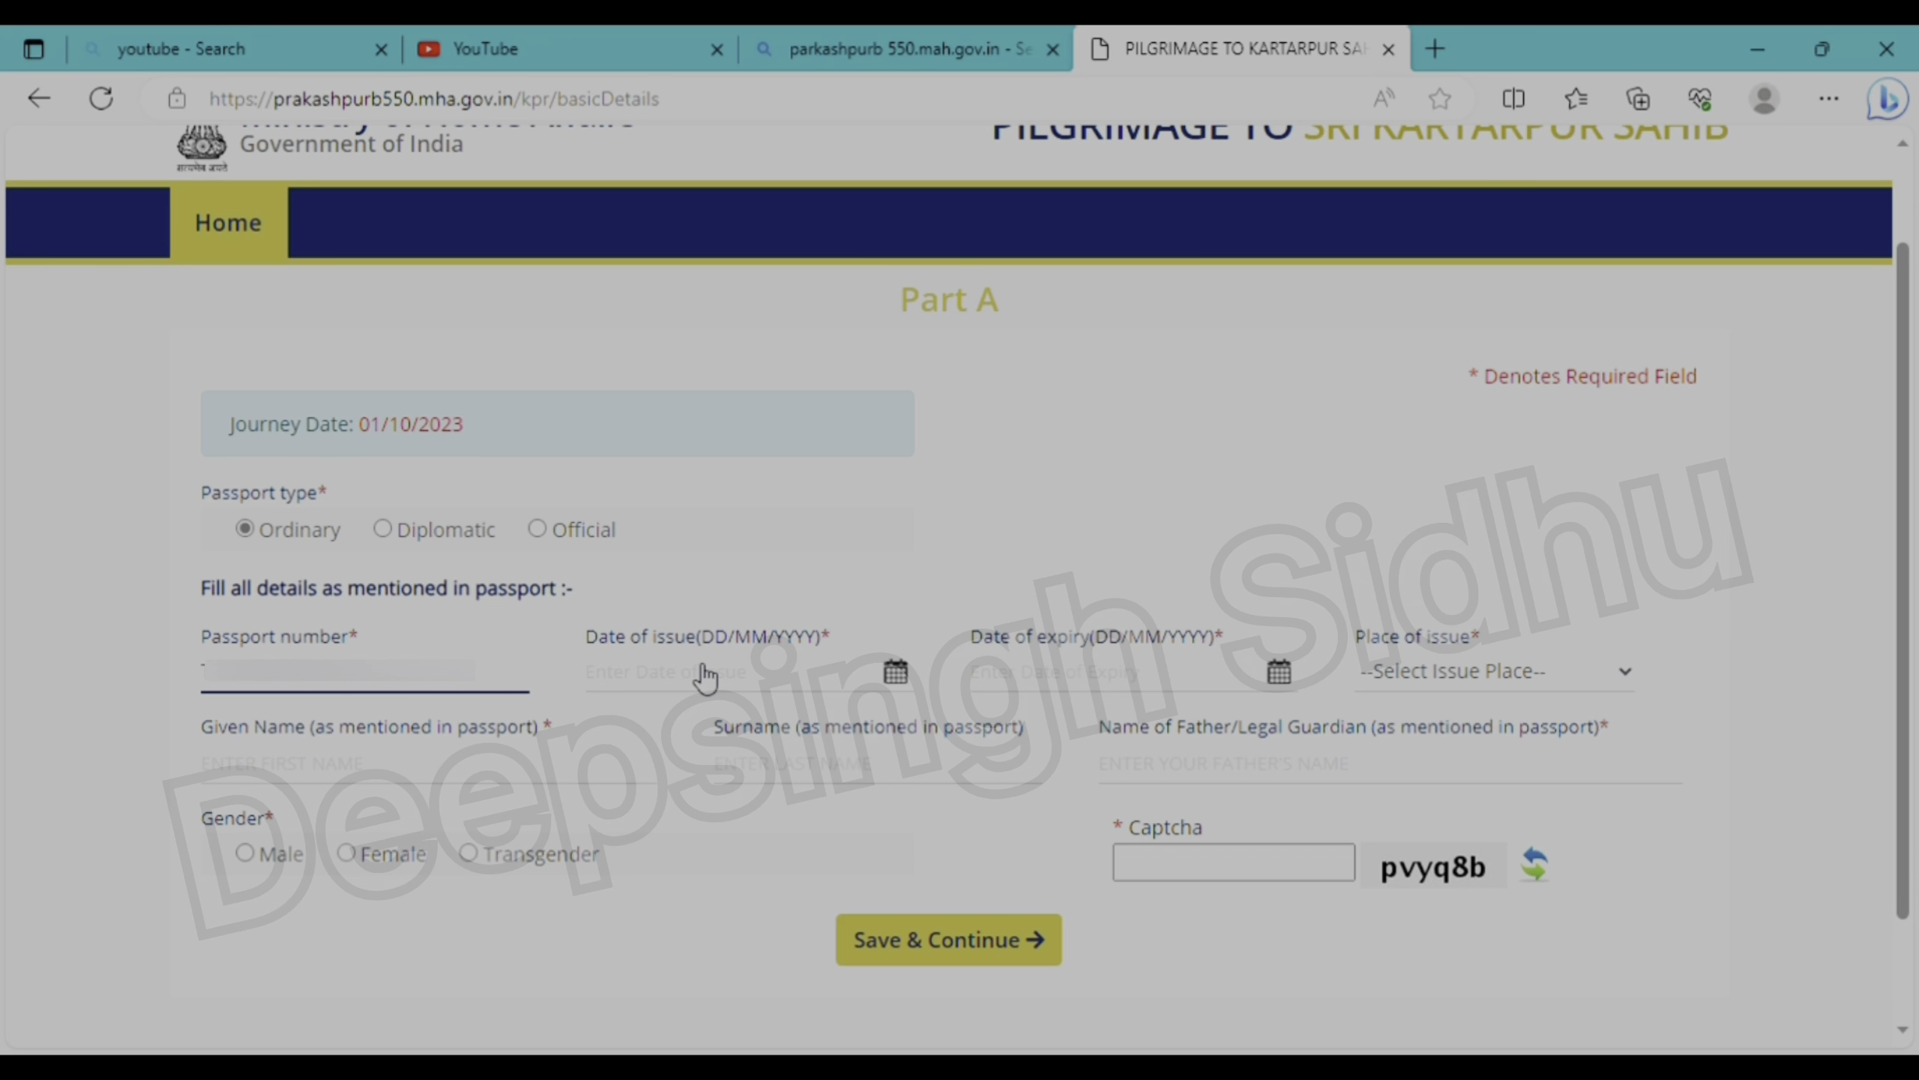
click(777, 676)
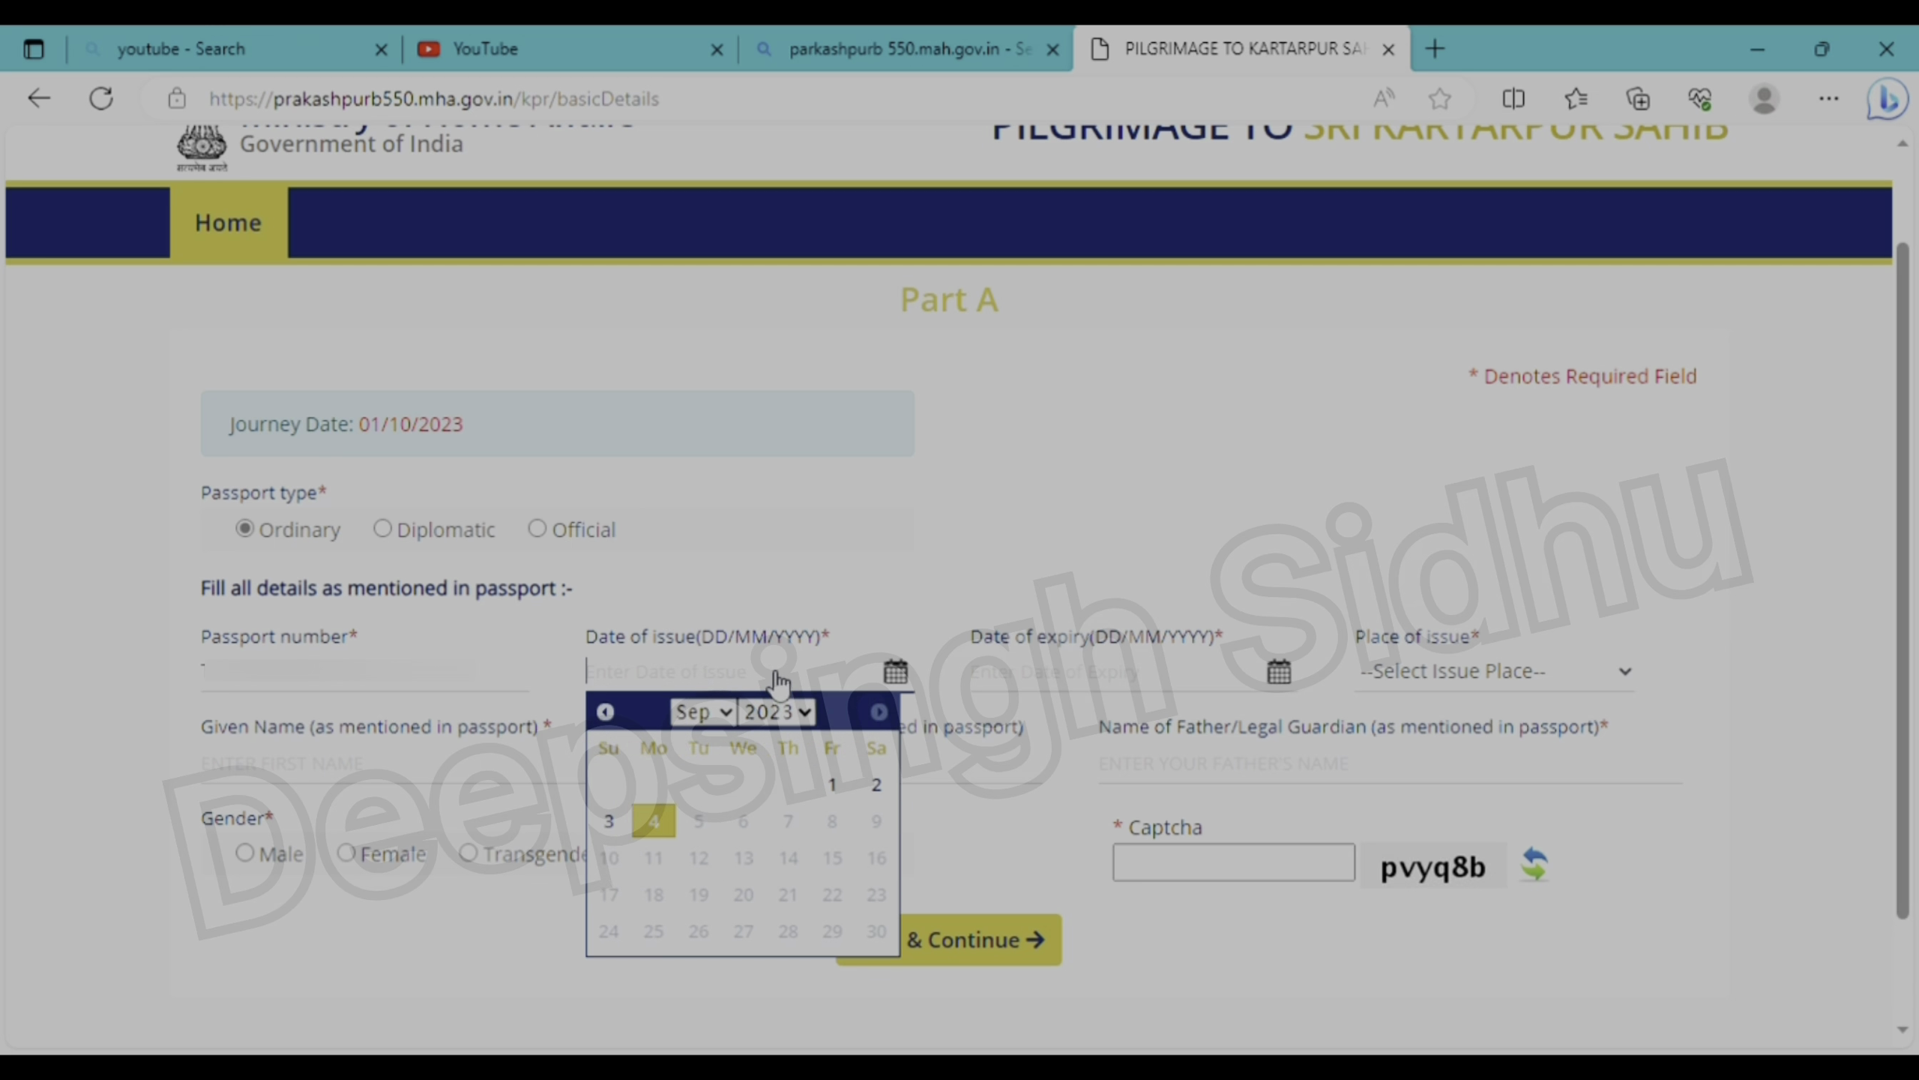
click(805, 715)
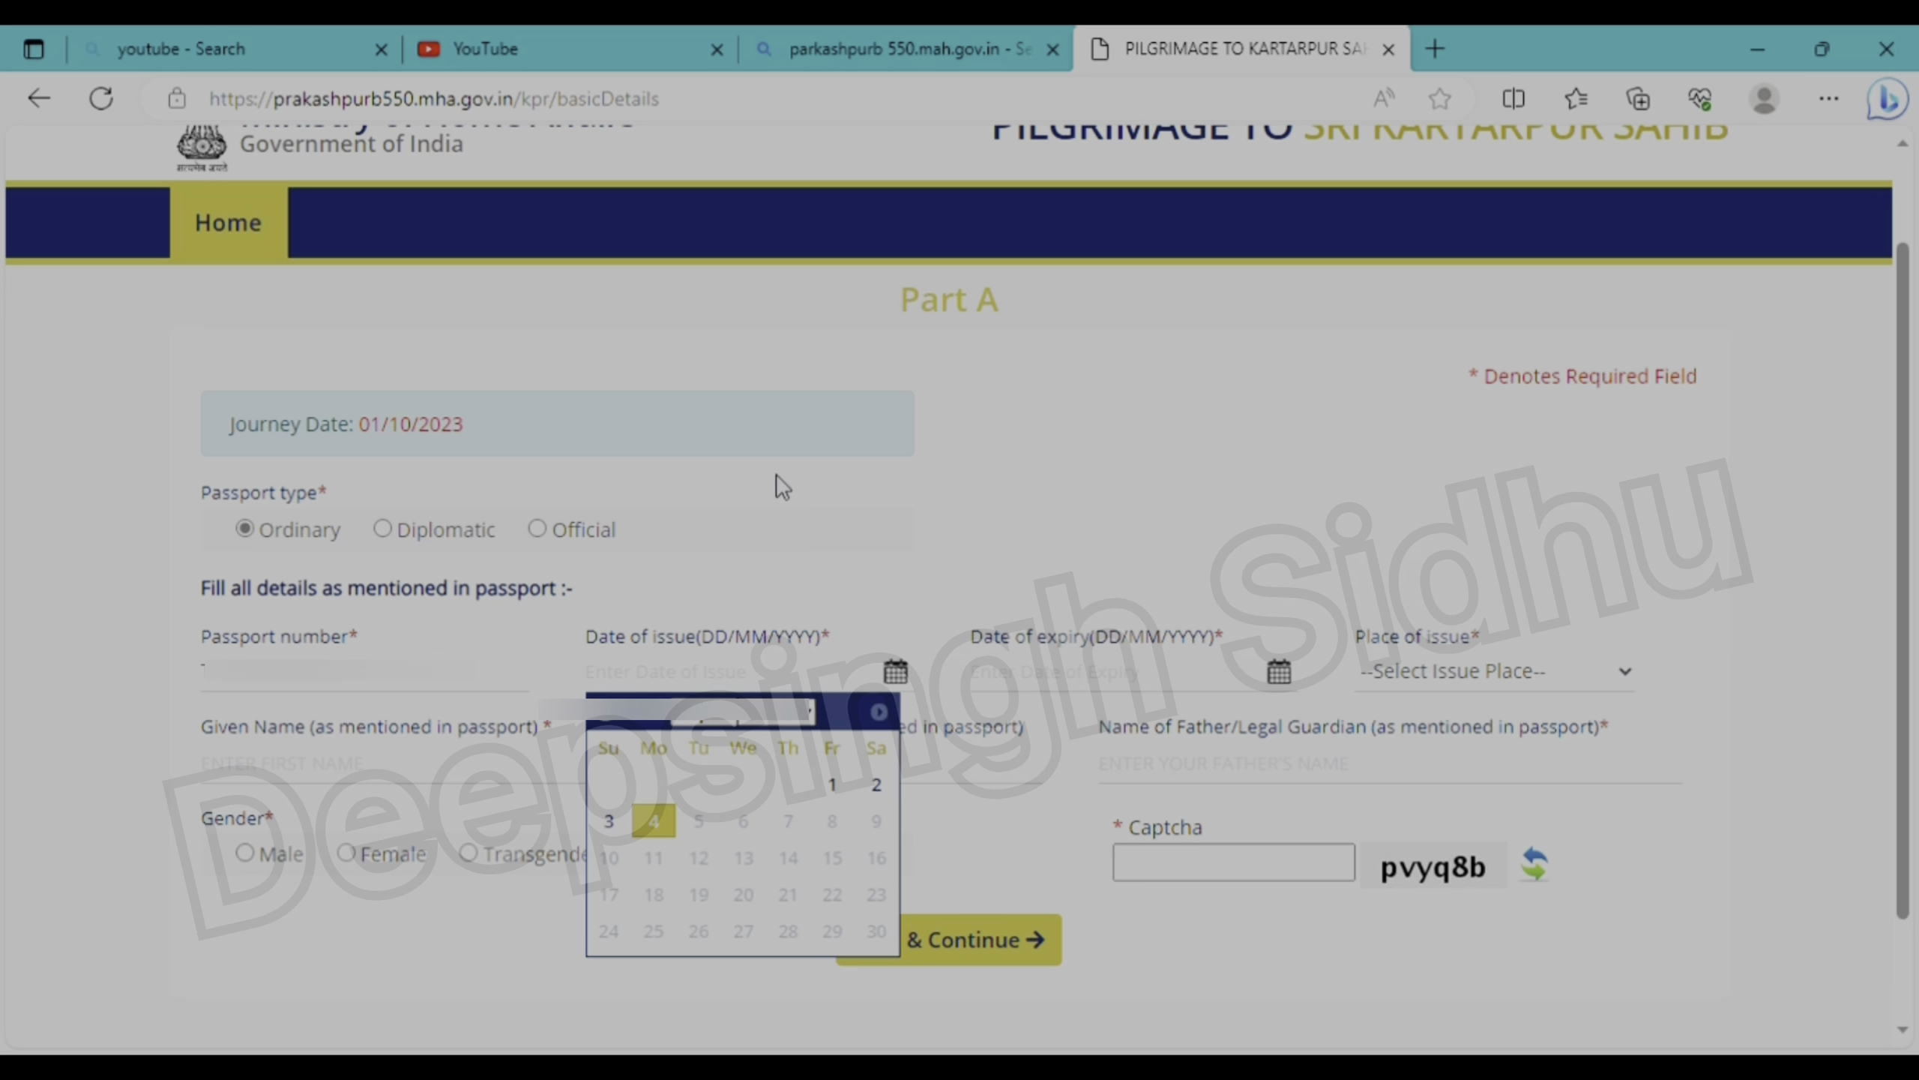
click(787, 548)
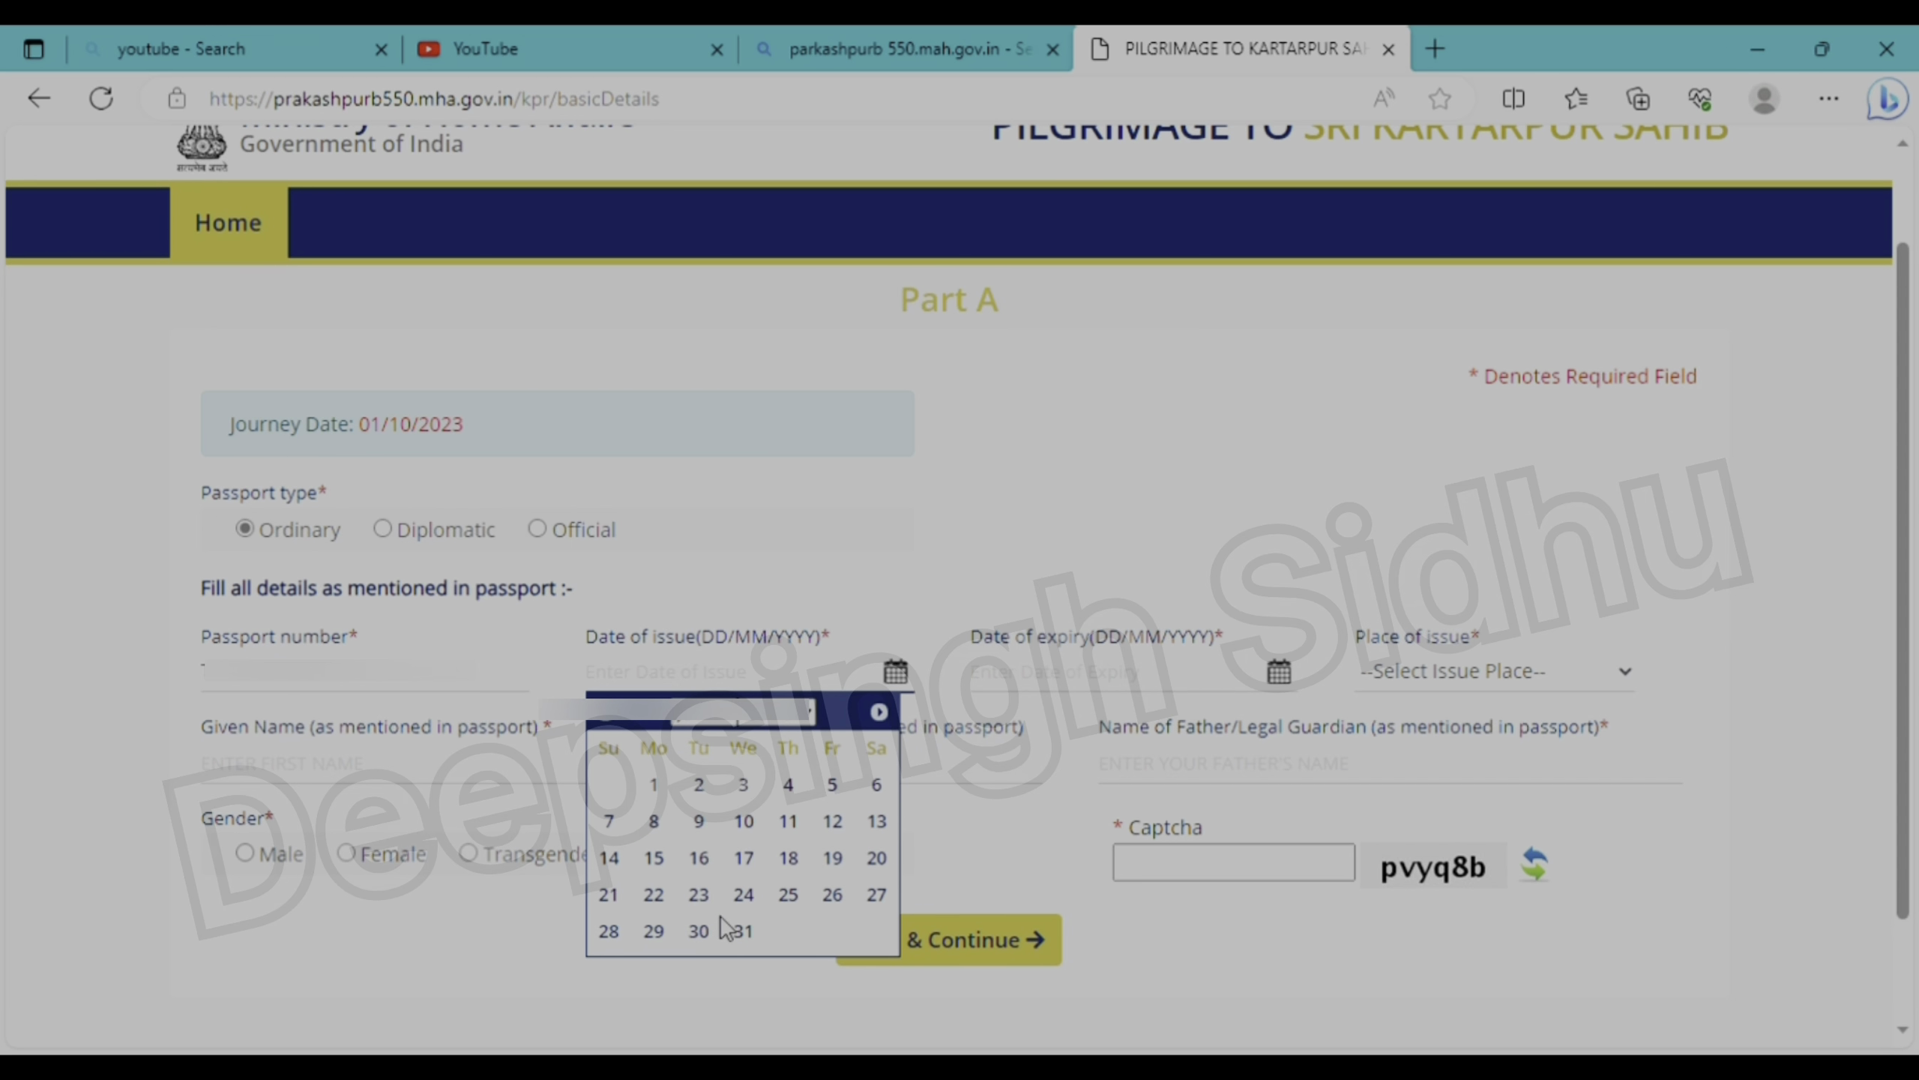
click(747, 931)
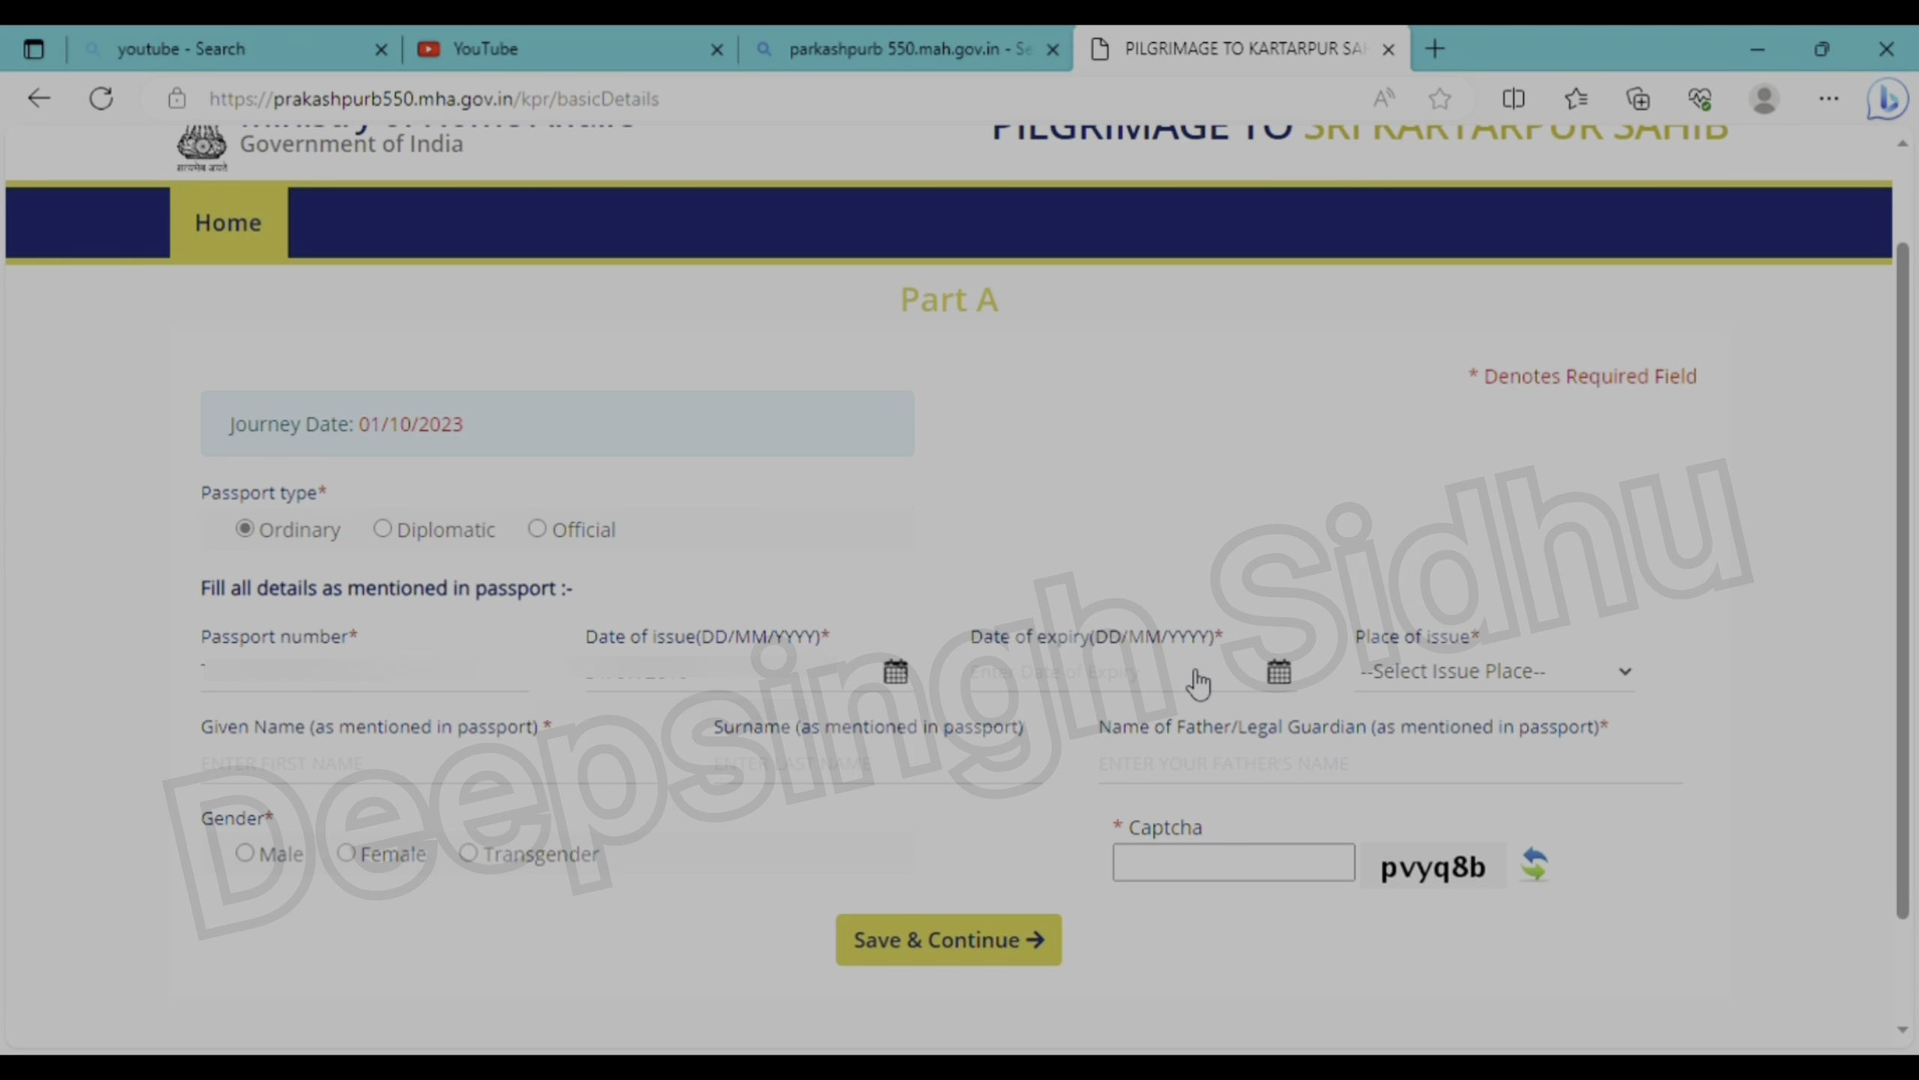
click(1284, 671)
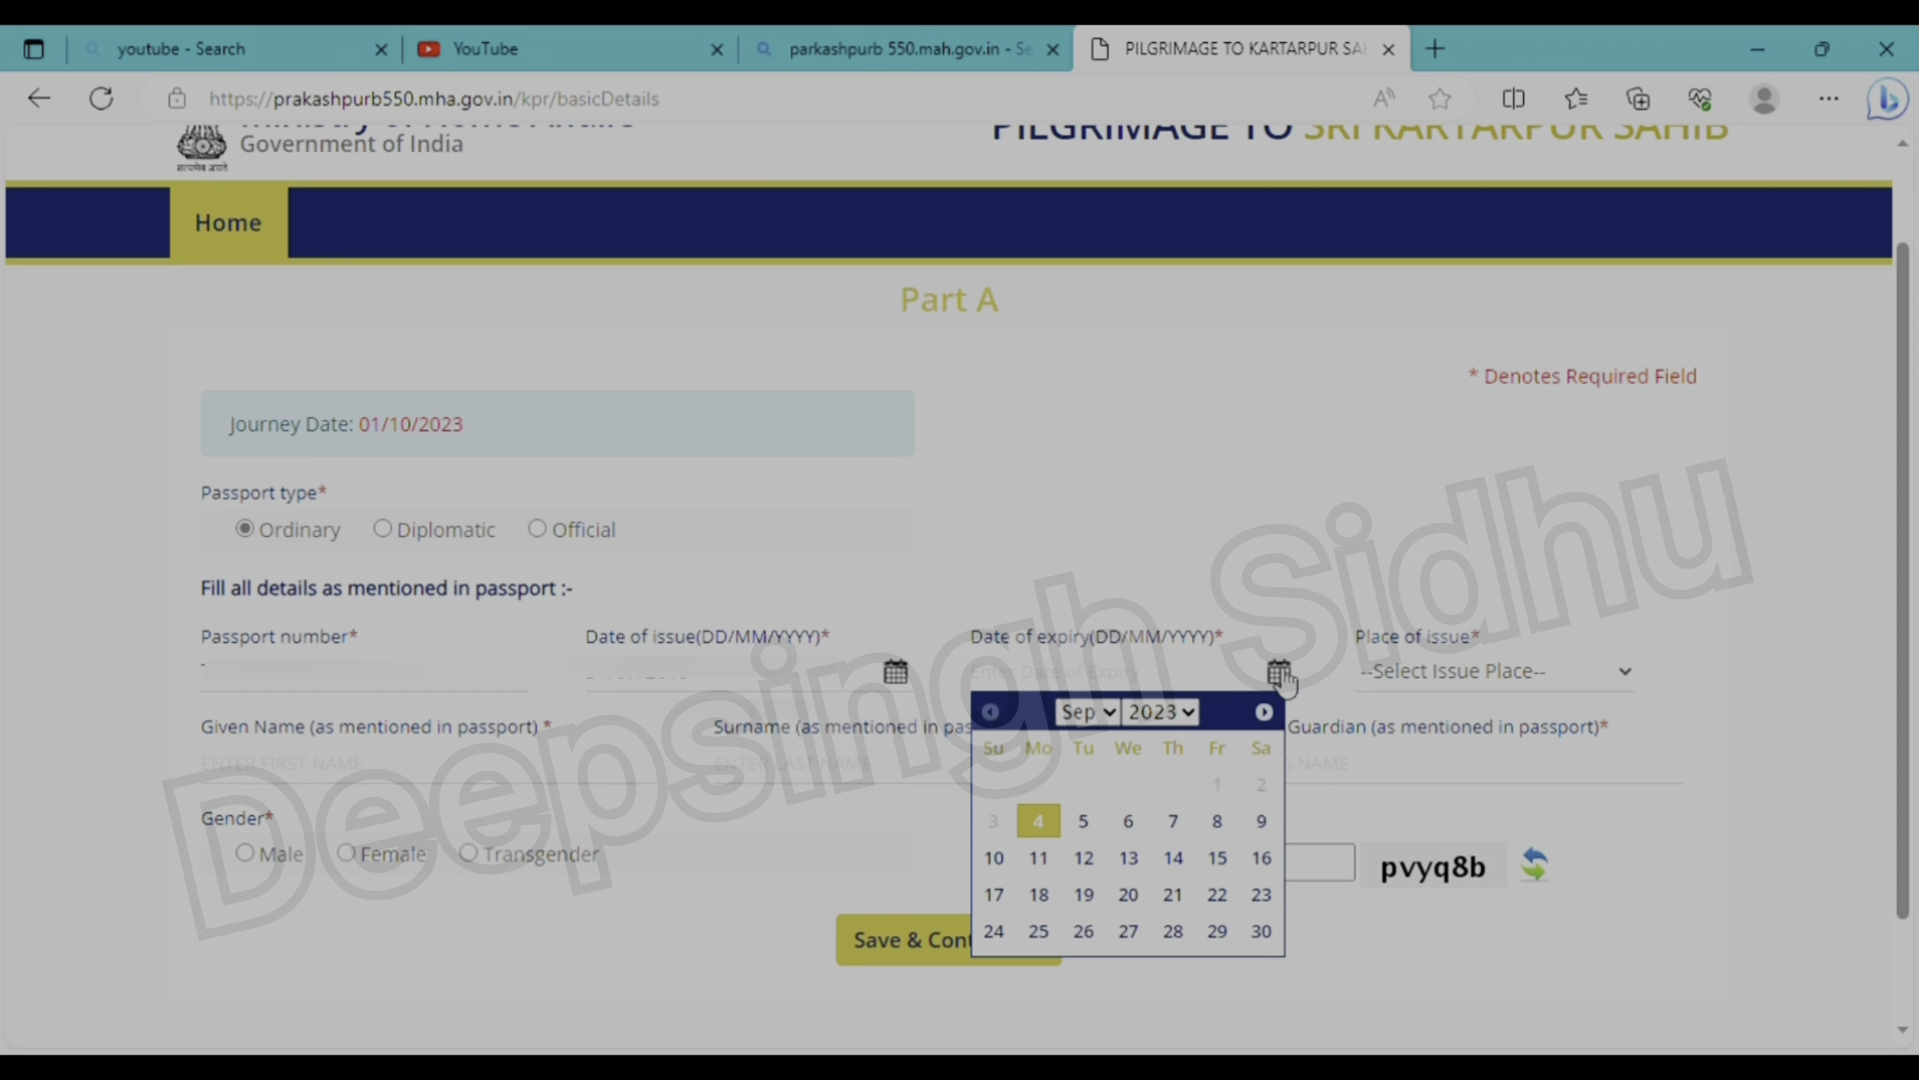
click(1192, 724)
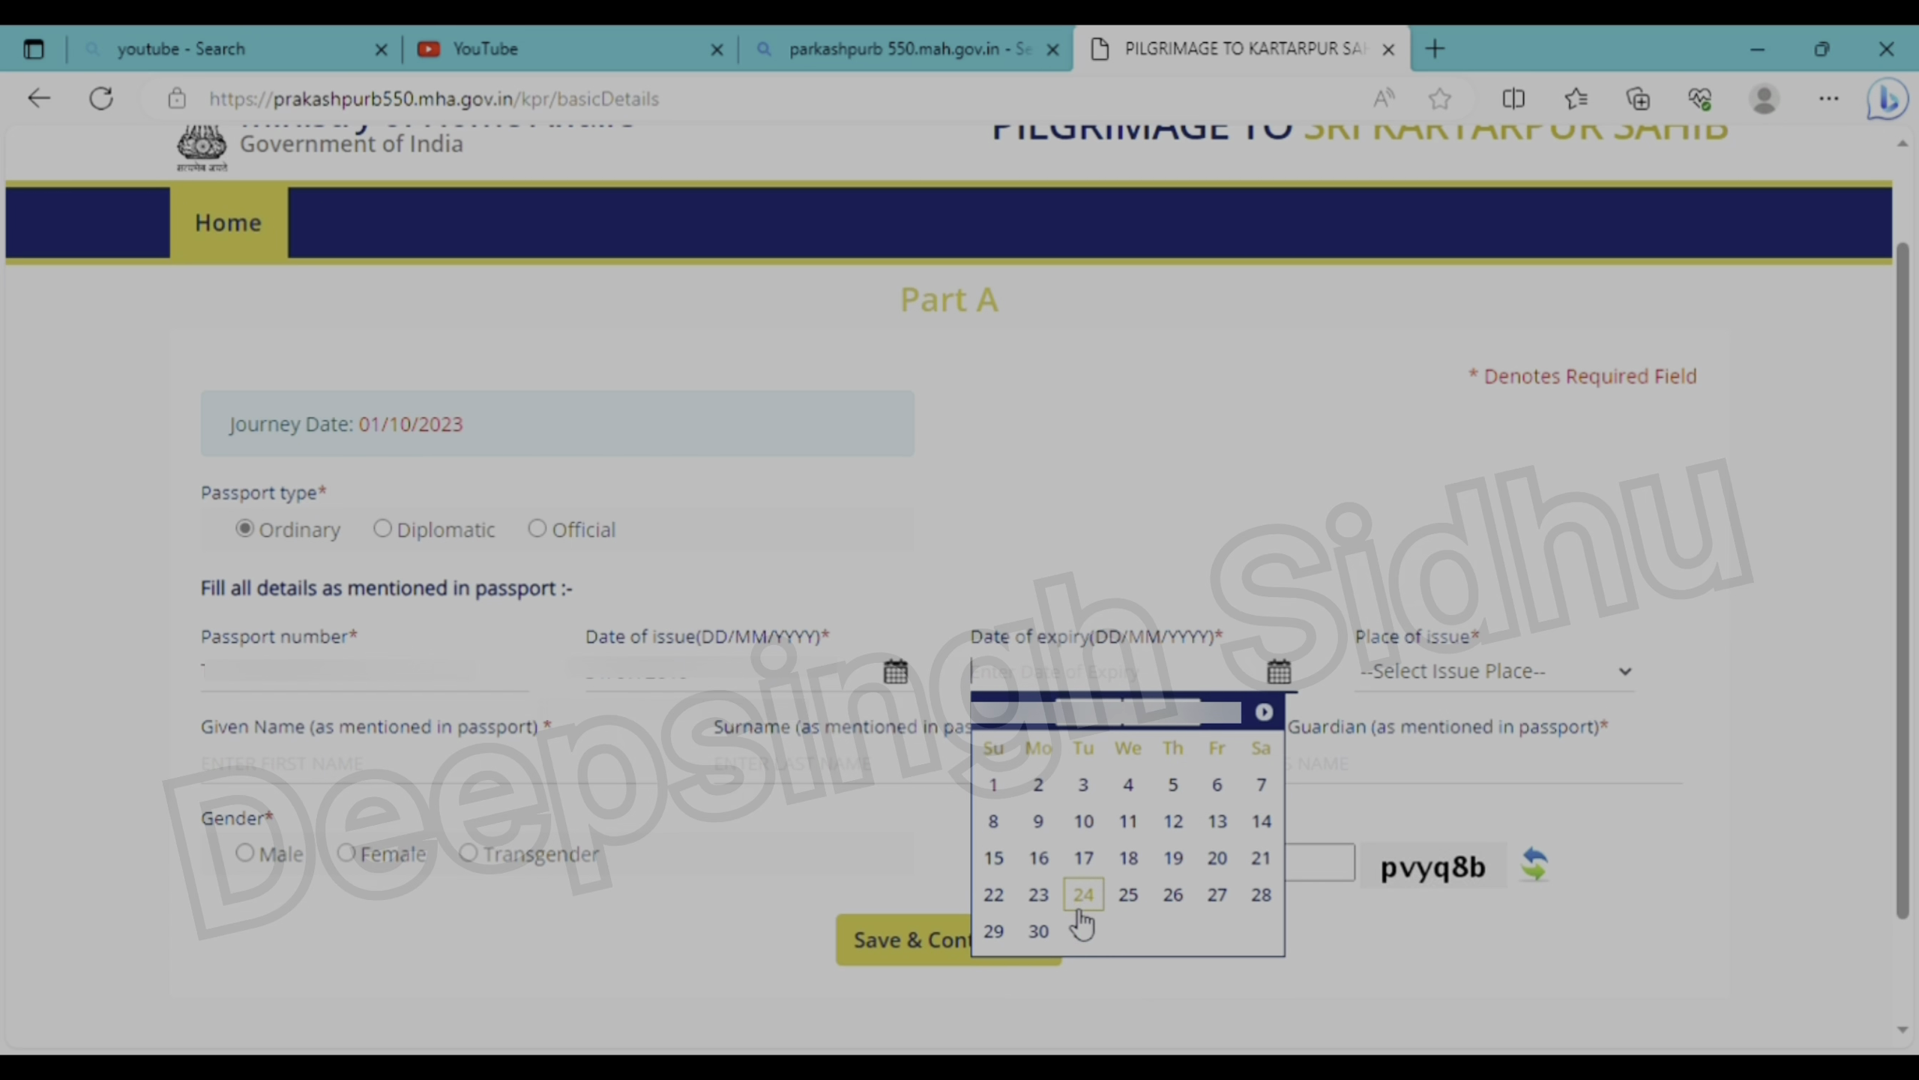
click(1049, 930)
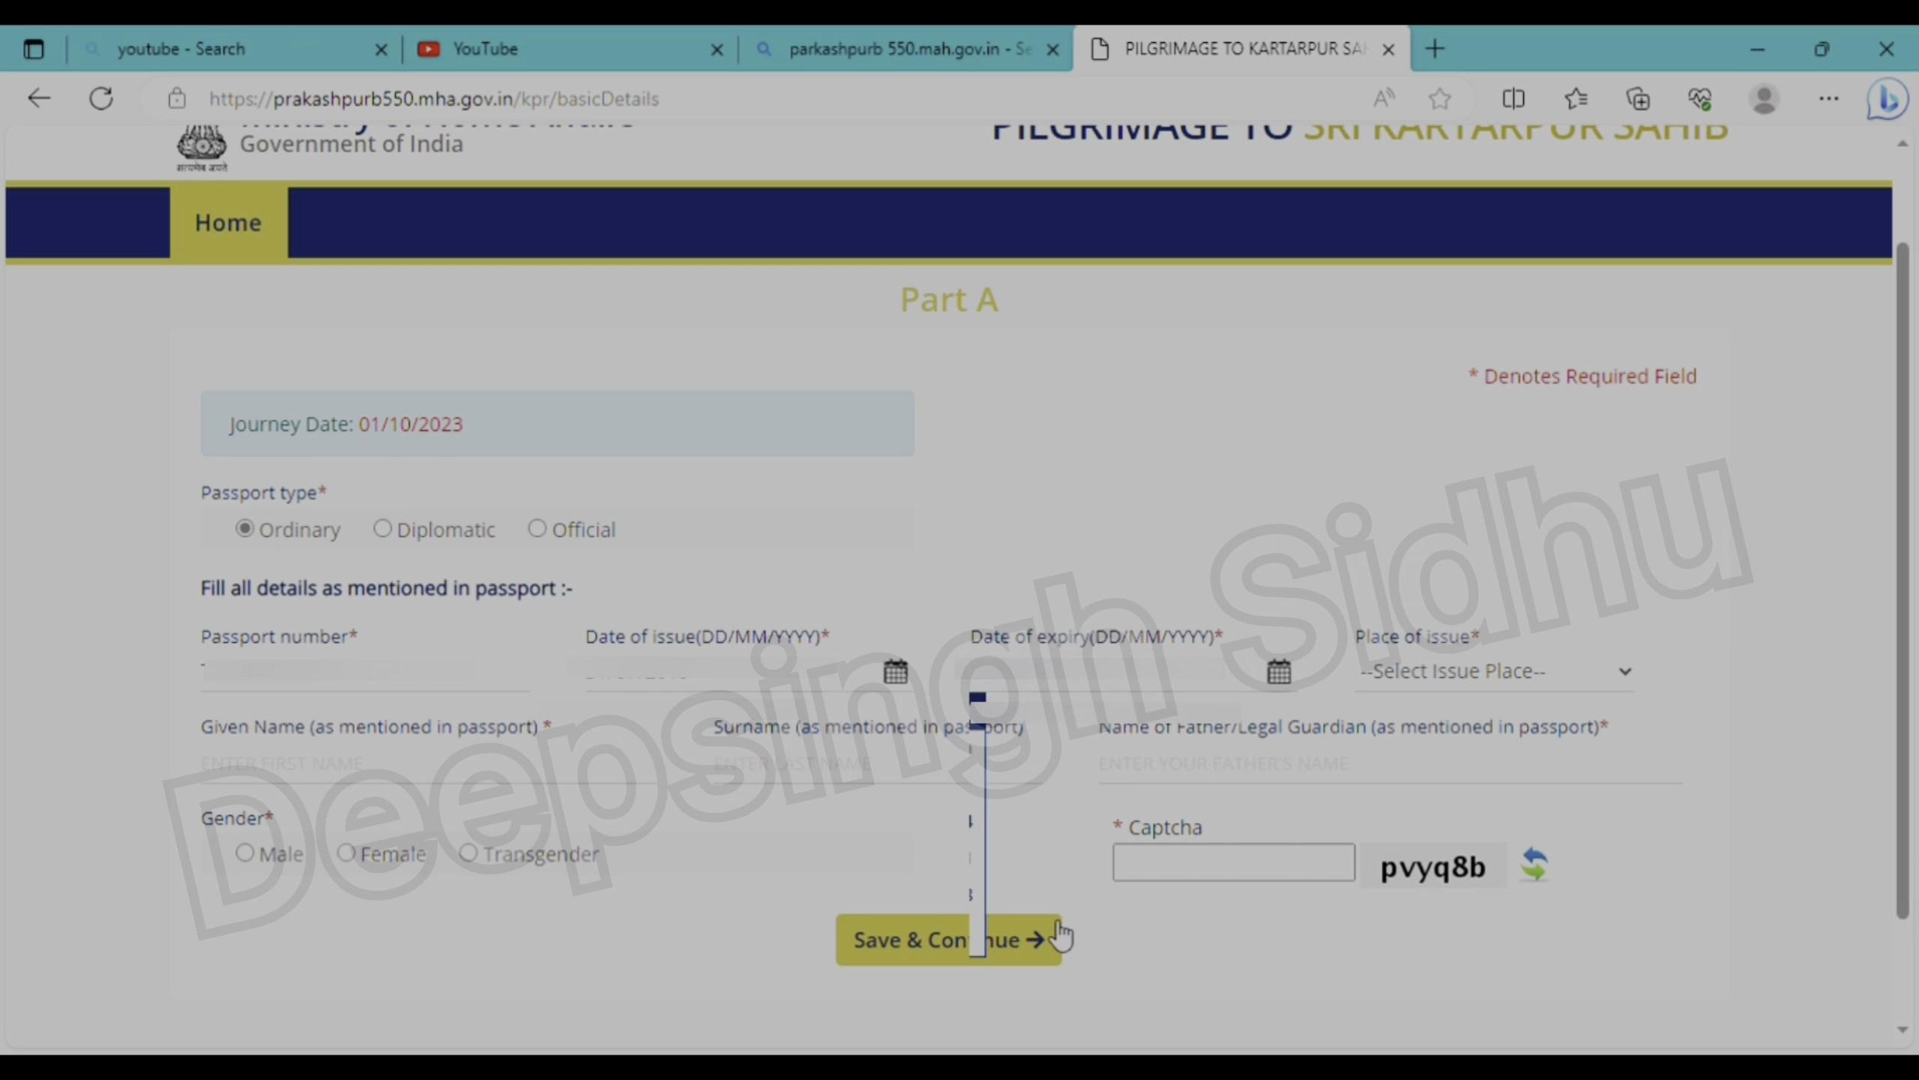
- Set place of issue CHANDIGARH, fill the given and father's names, choose Male, and enter the captcha
click(1545, 670)
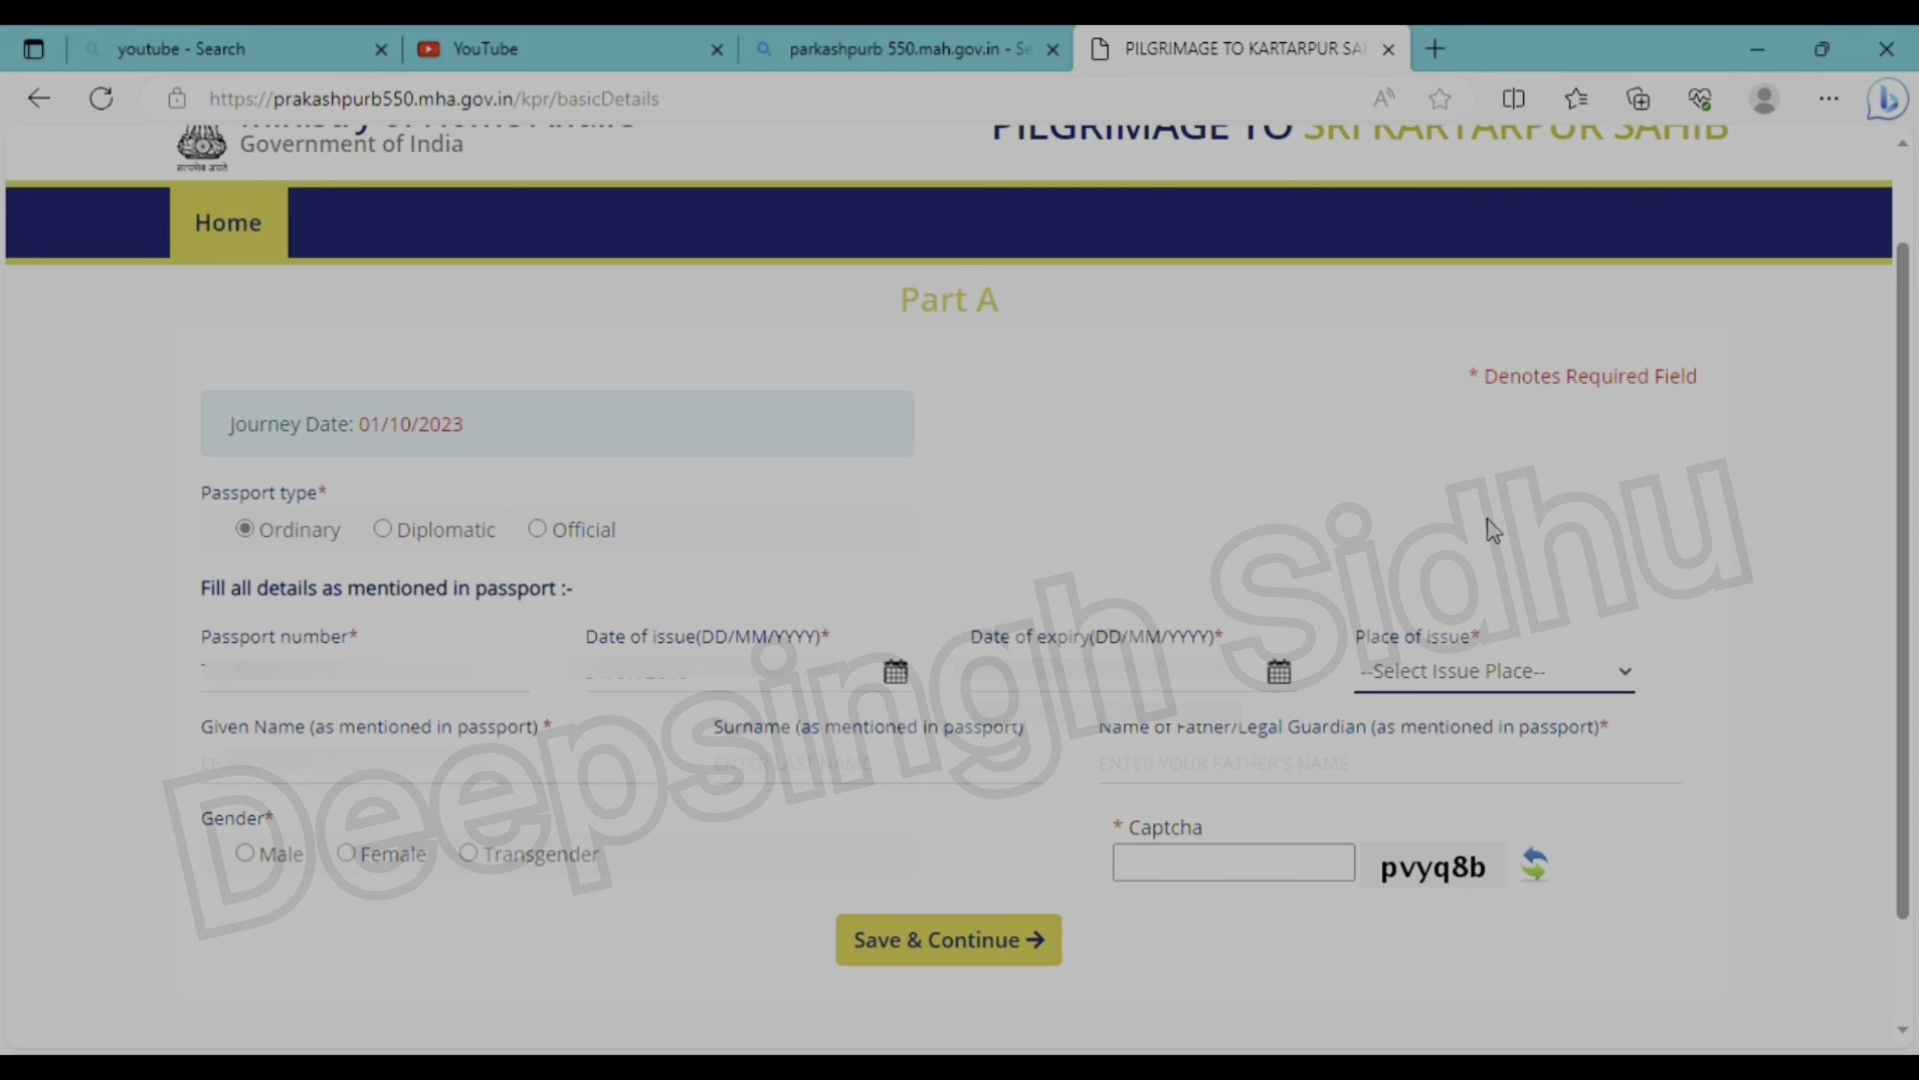
click(1445, 308)
click(411, 798)
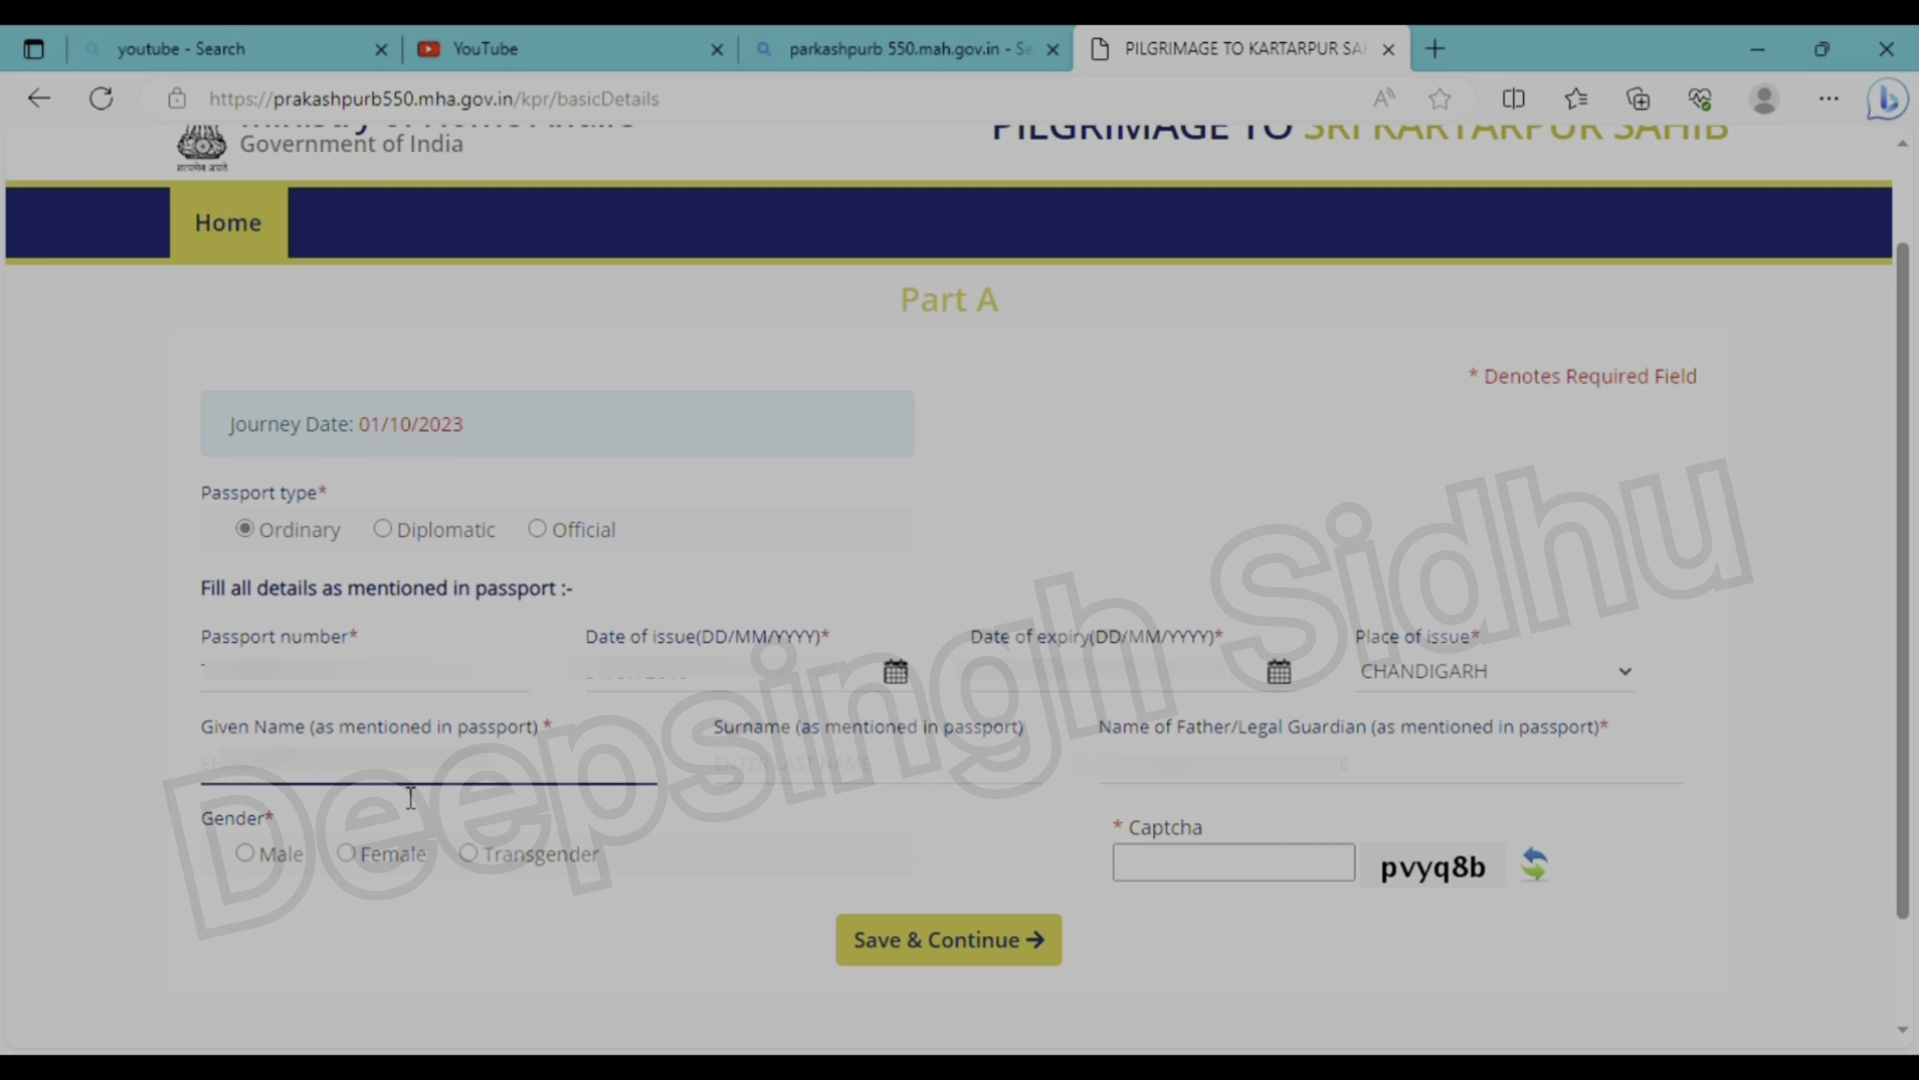
text(PA)
click(1174, 783)
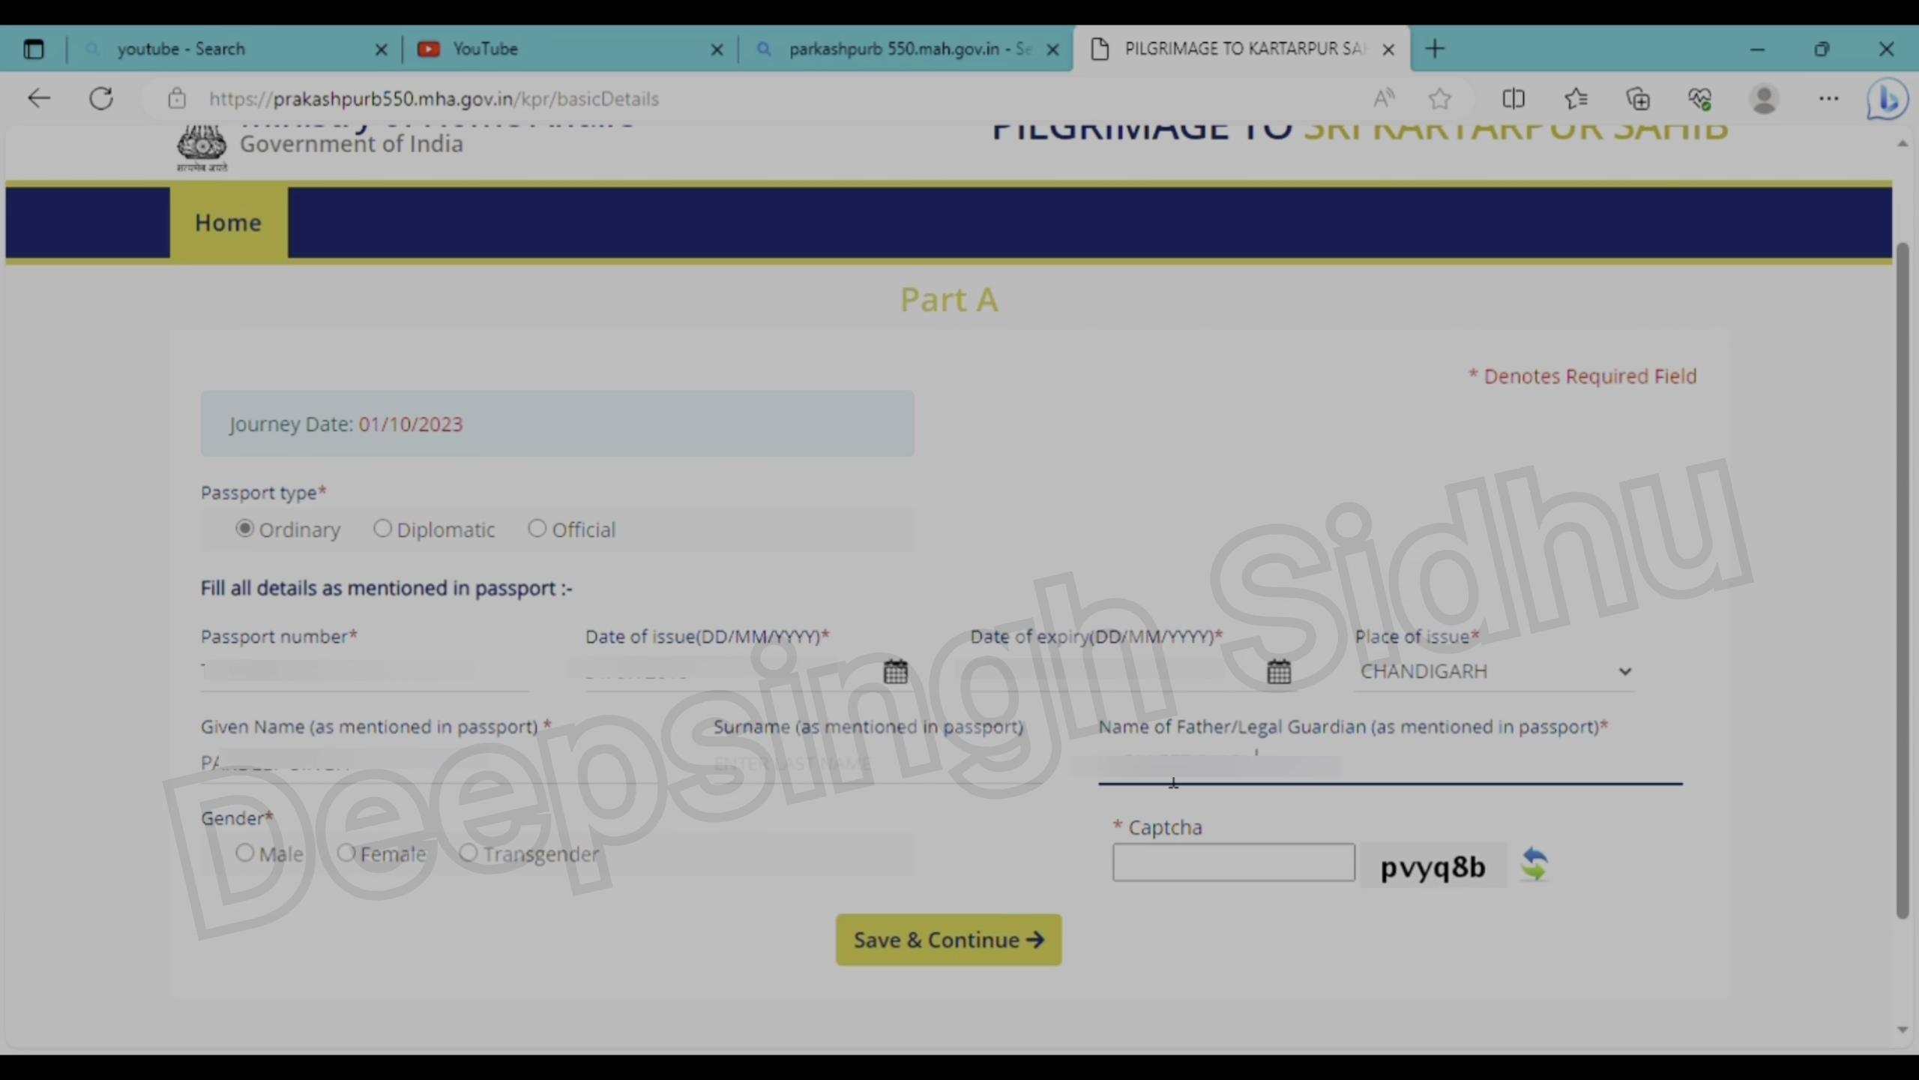
click(244, 852)
click(1231, 879)
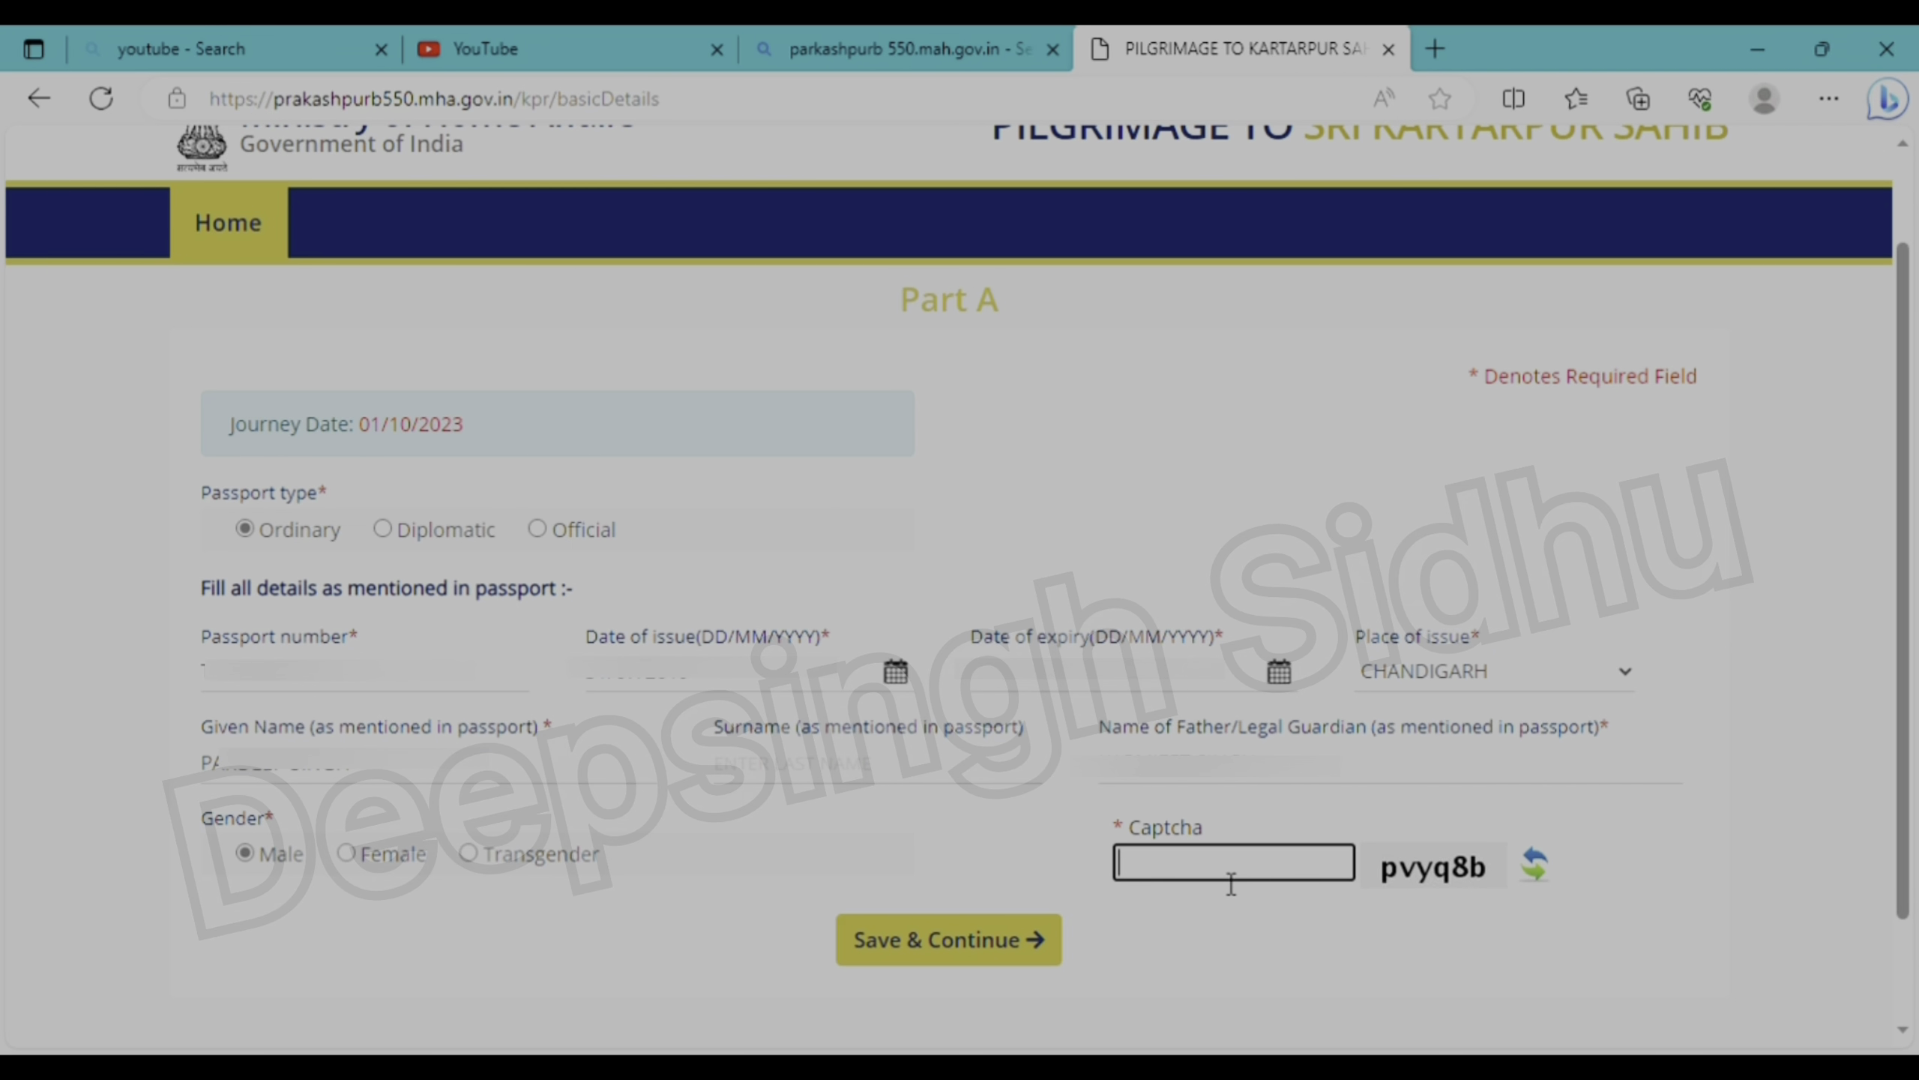
text(pvY)
key(BackSpace)
text(yq8b)
- Save the passport details and pick the applicant's date of birth
click(966, 938)
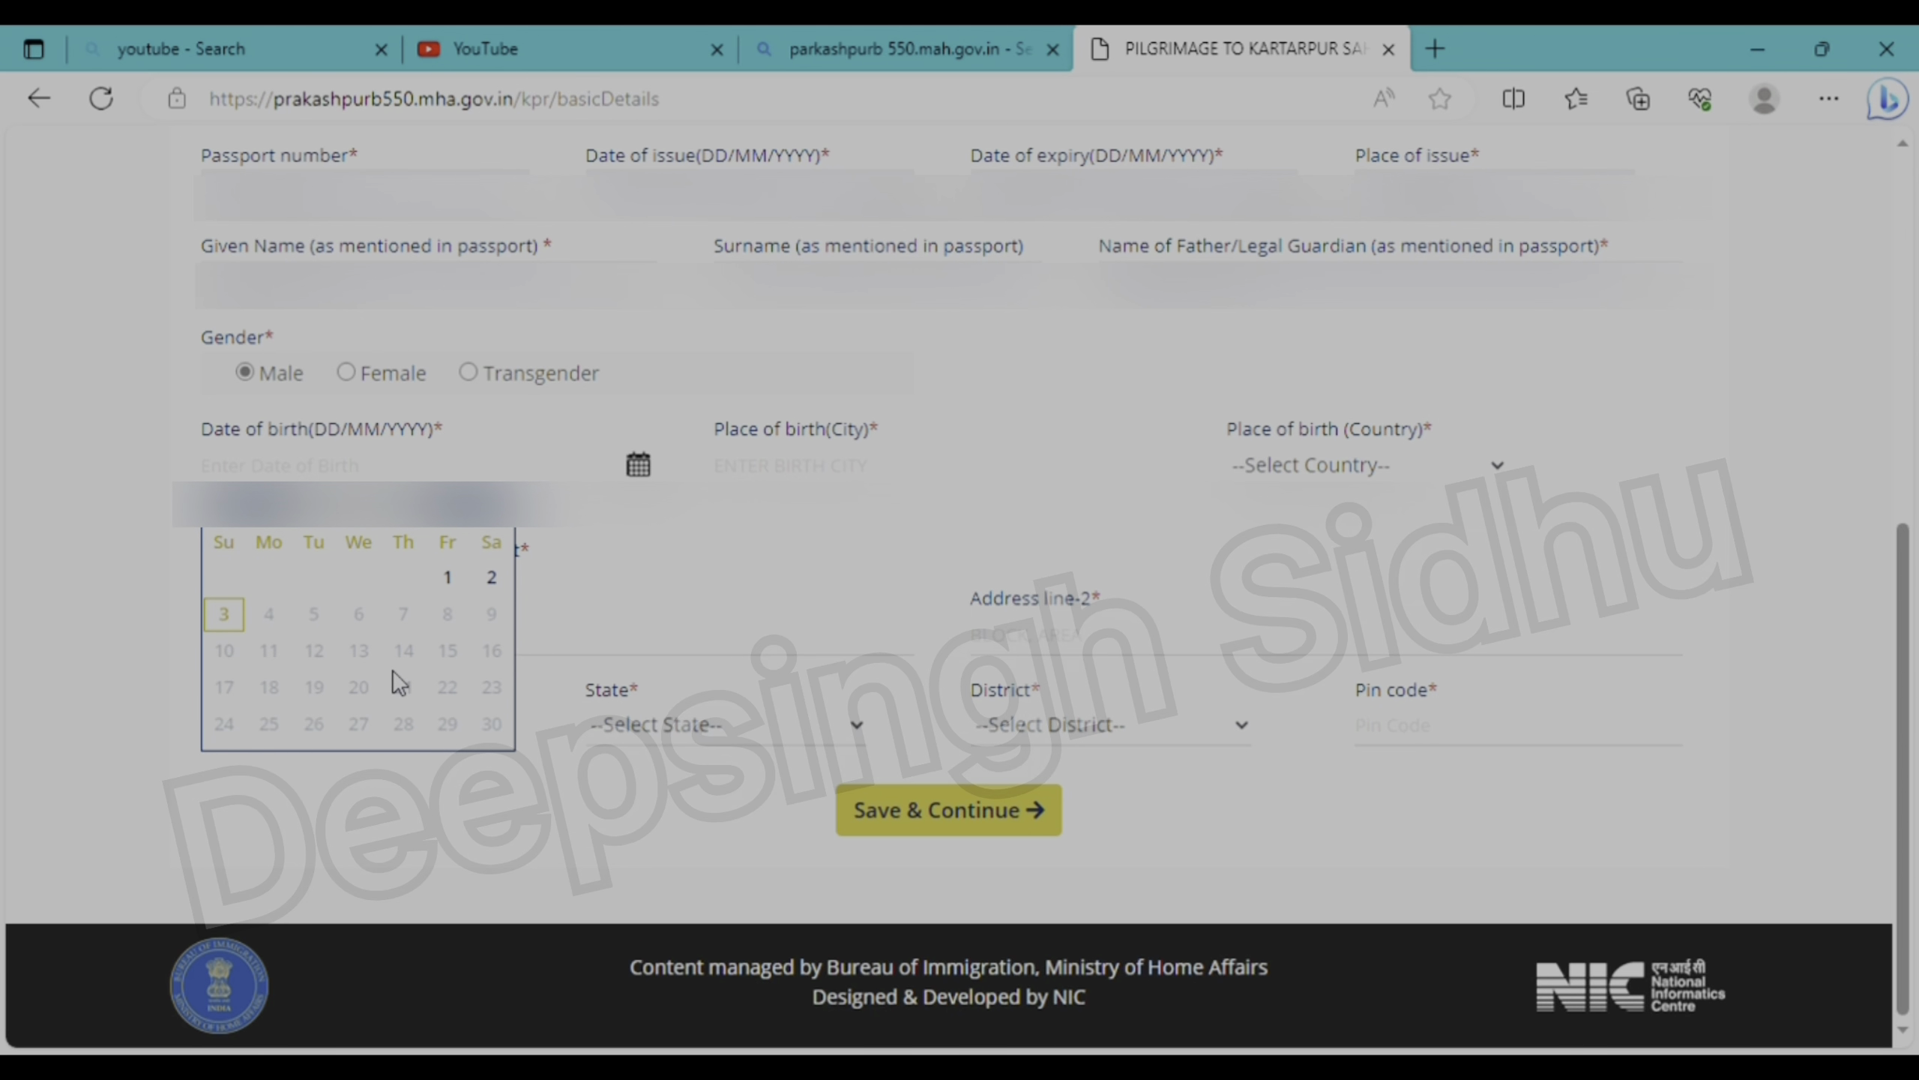
scroll(393, 669, up, 3)
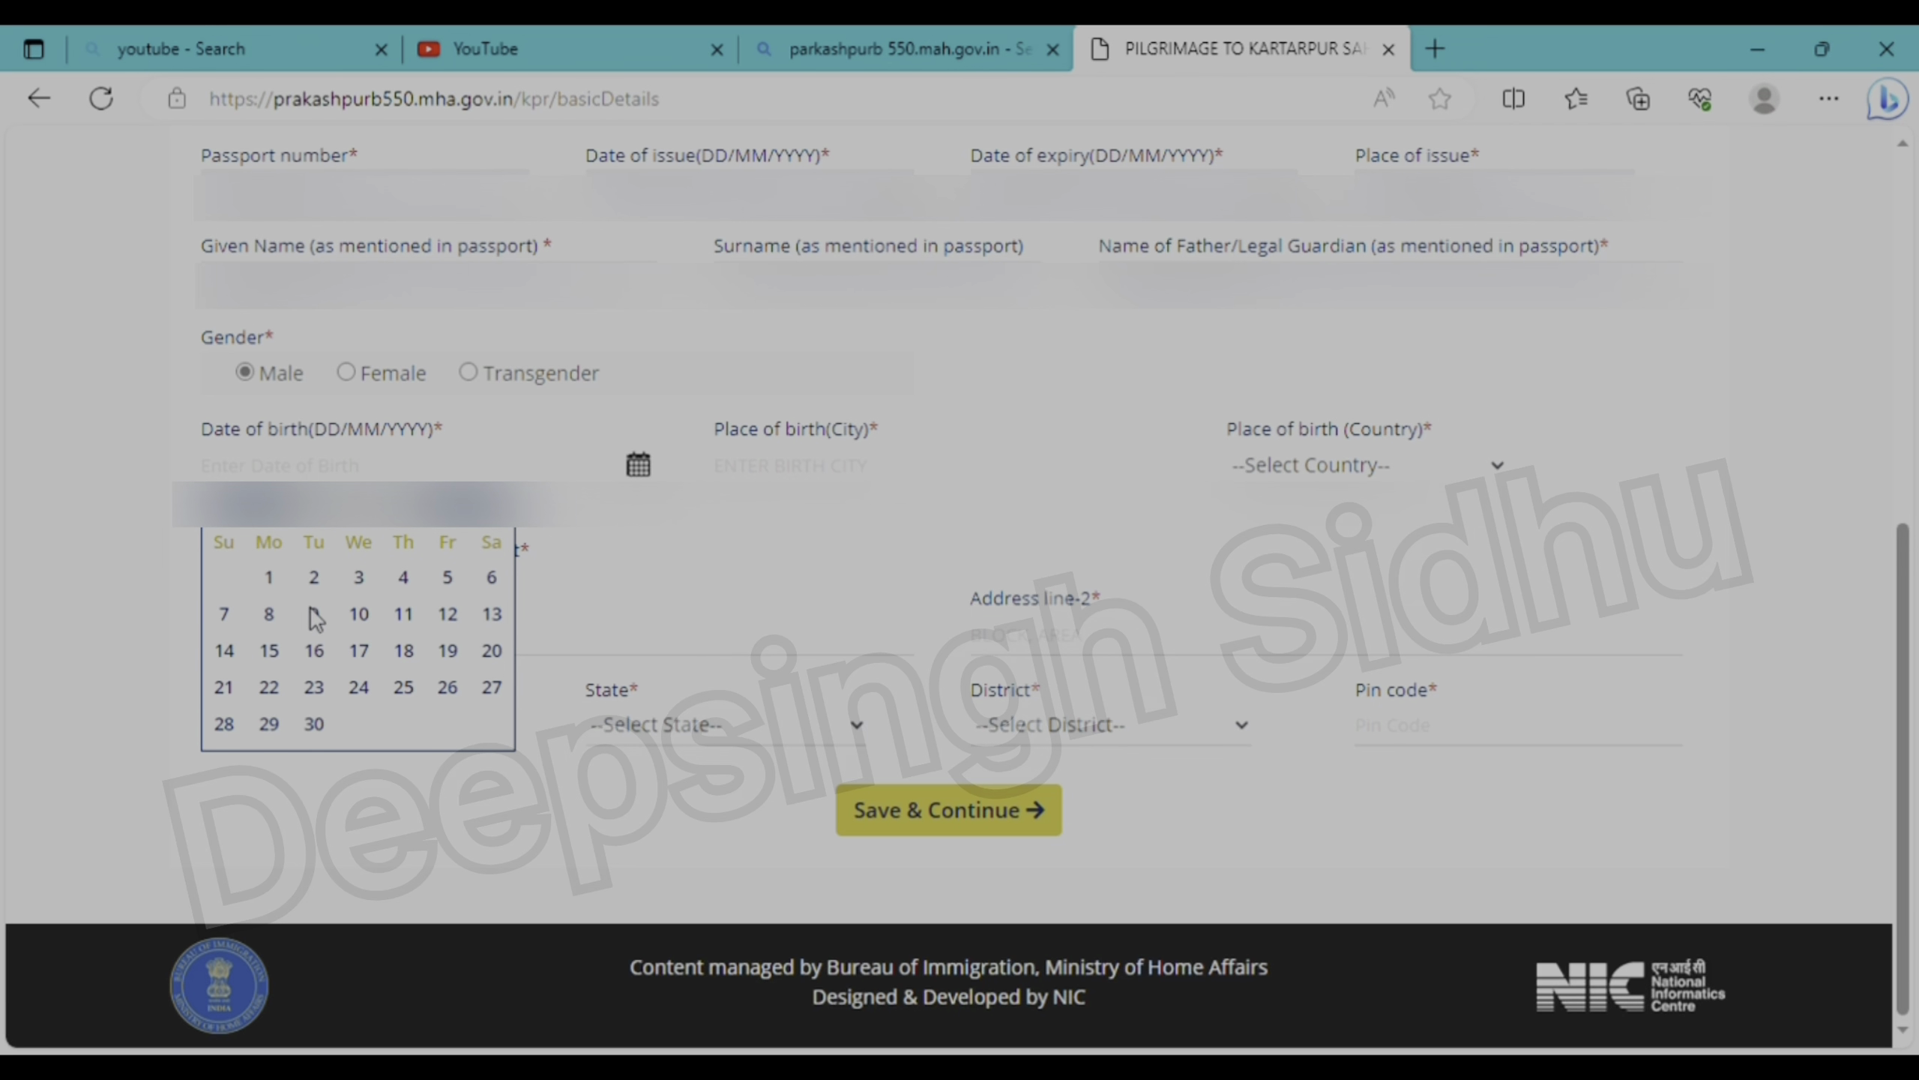
scroll(325, 672, down, 1)
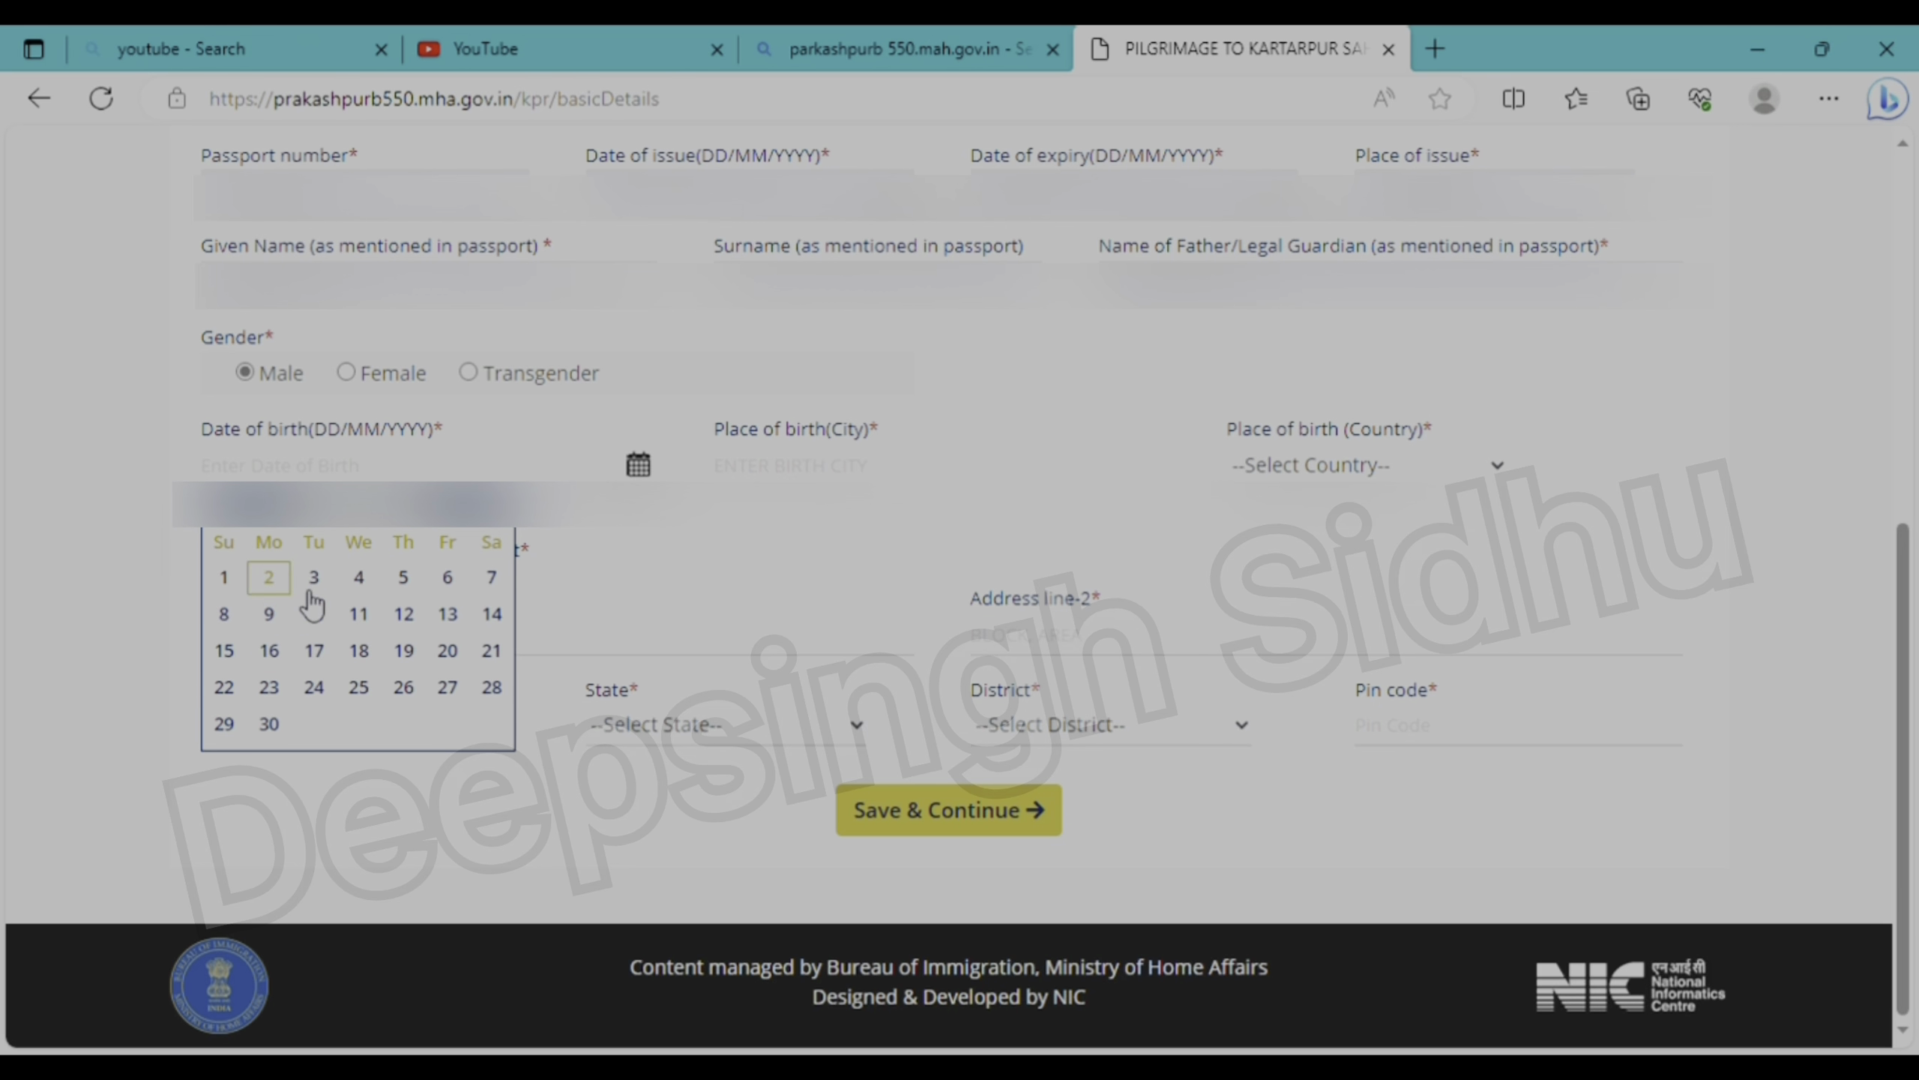
click(405, 612)
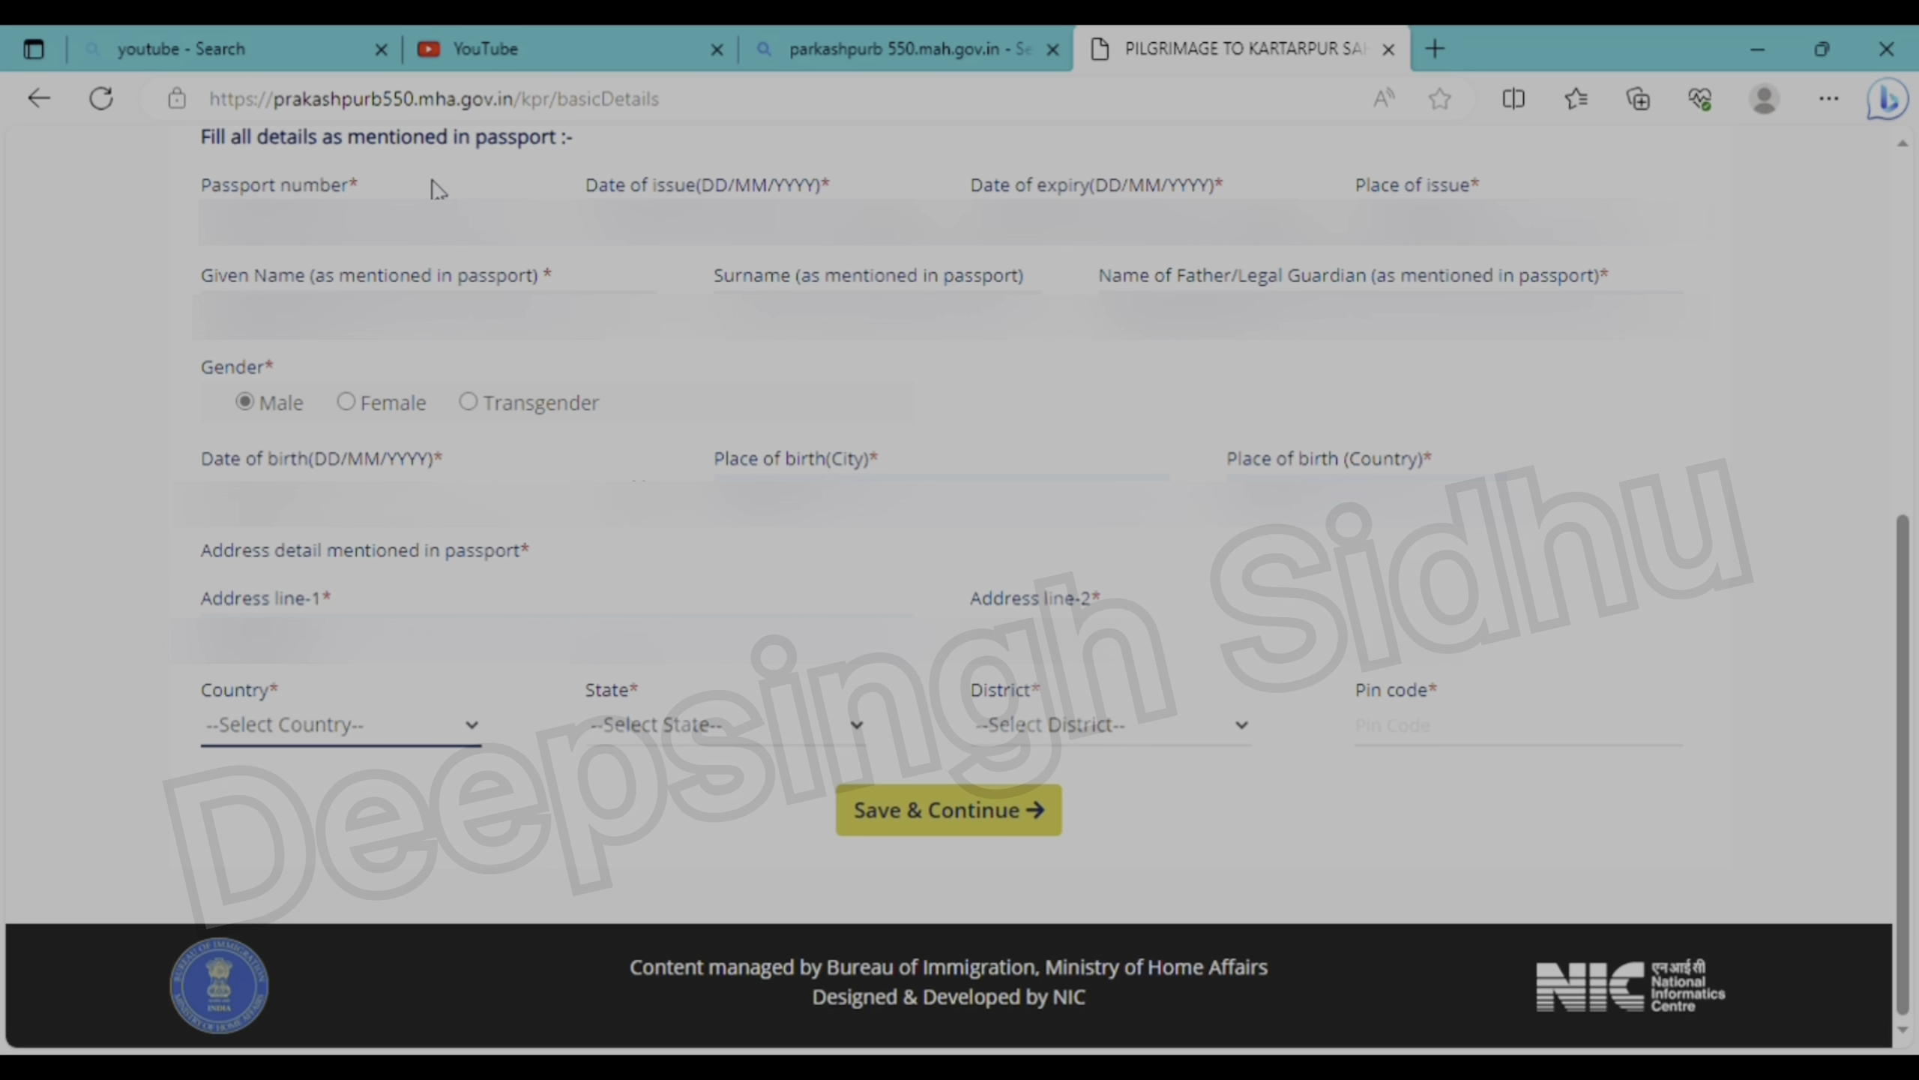
- Set the address to INDIA, PUNJAB, PATIALA with the pin code, then save Part A
key(Down)
key(Tab)
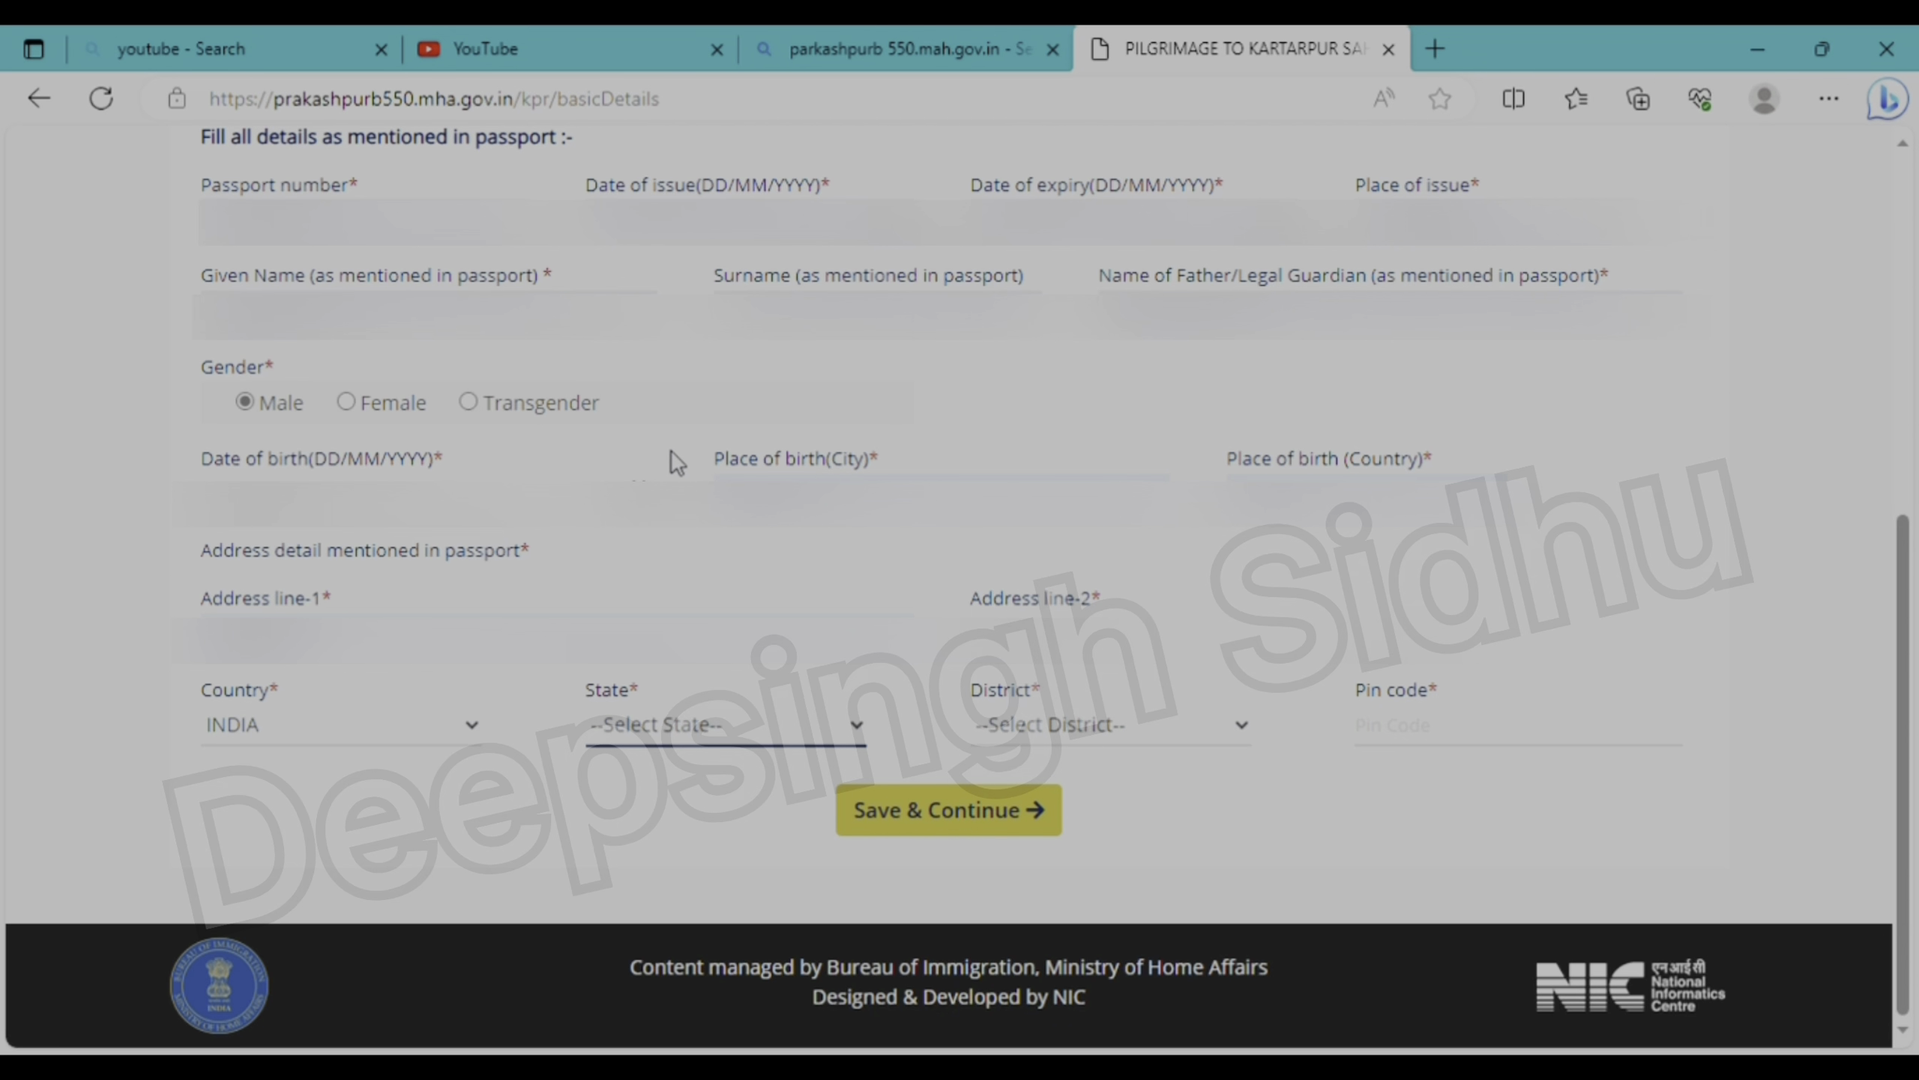
text(punjab)
key(Tab)
text(patiala)
click(1406, 737)
text(147105)
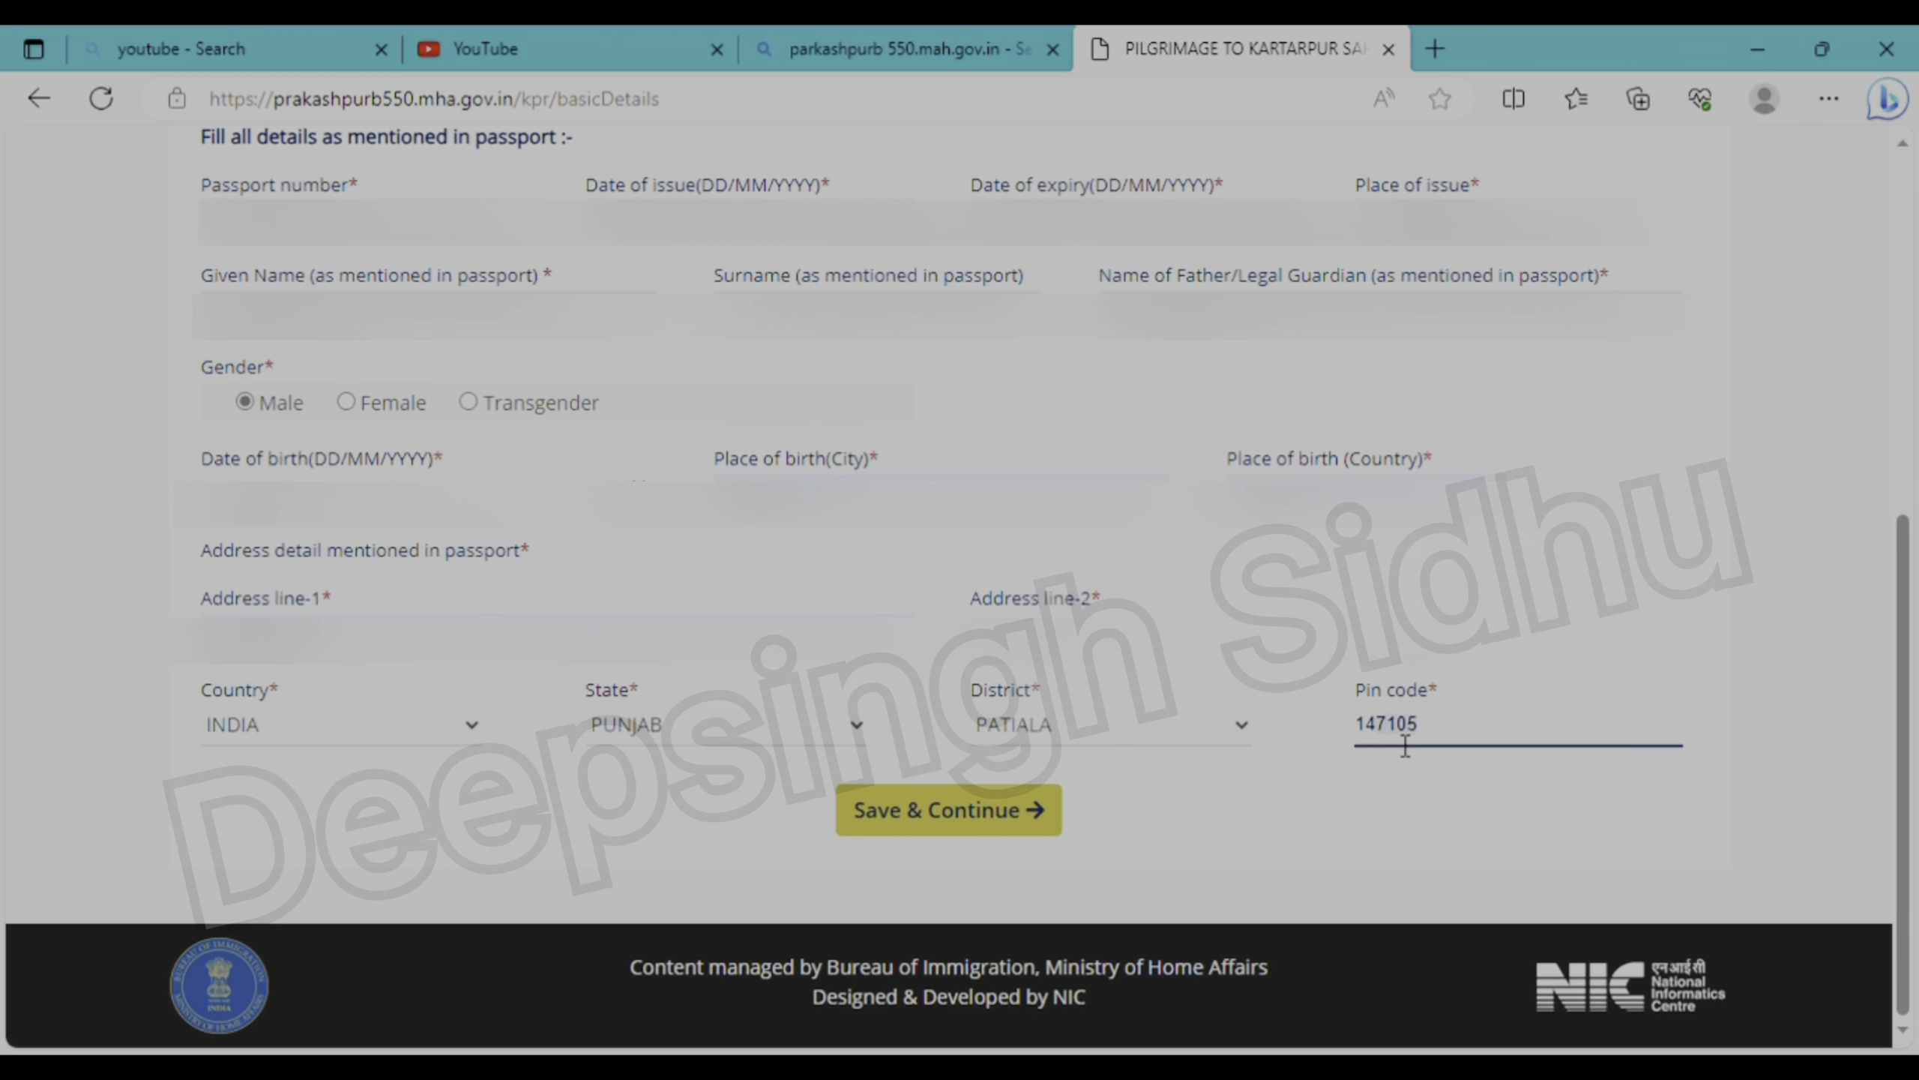
key(Tab)
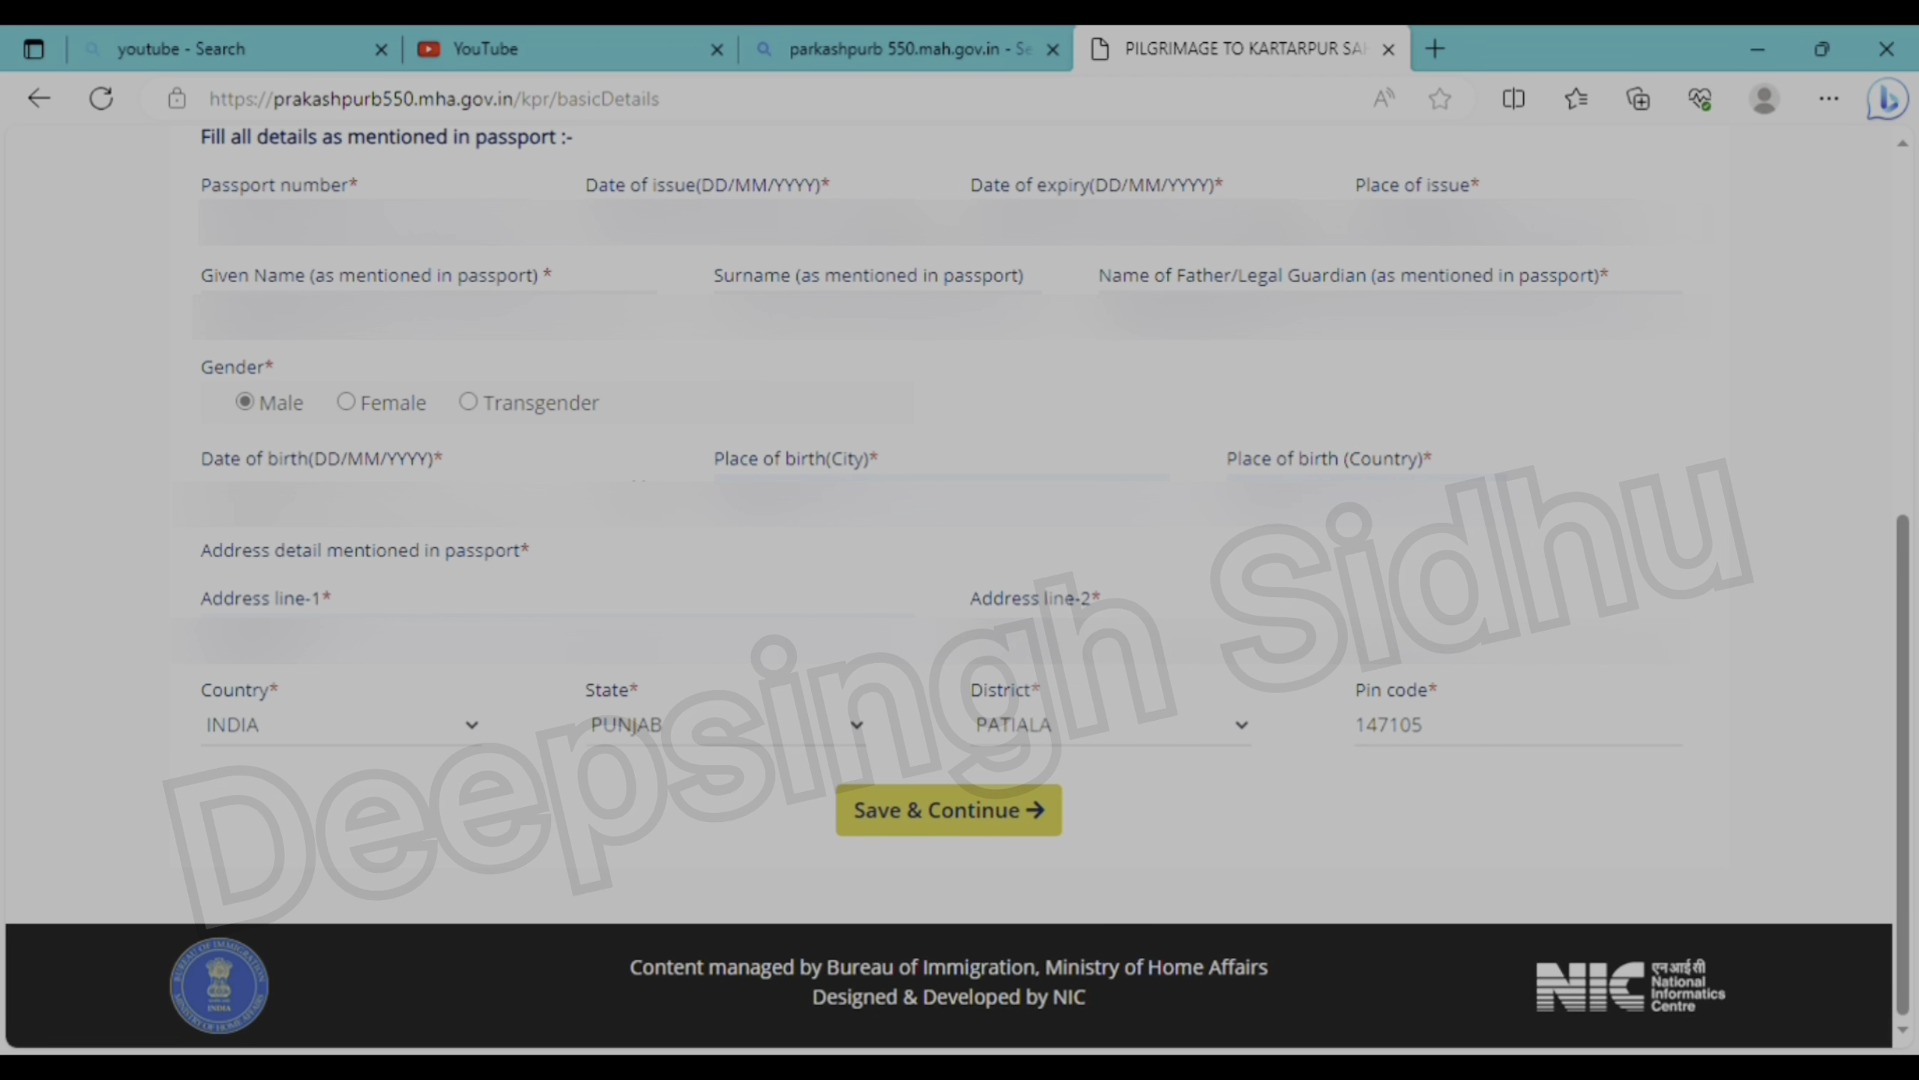
click(937, 821)
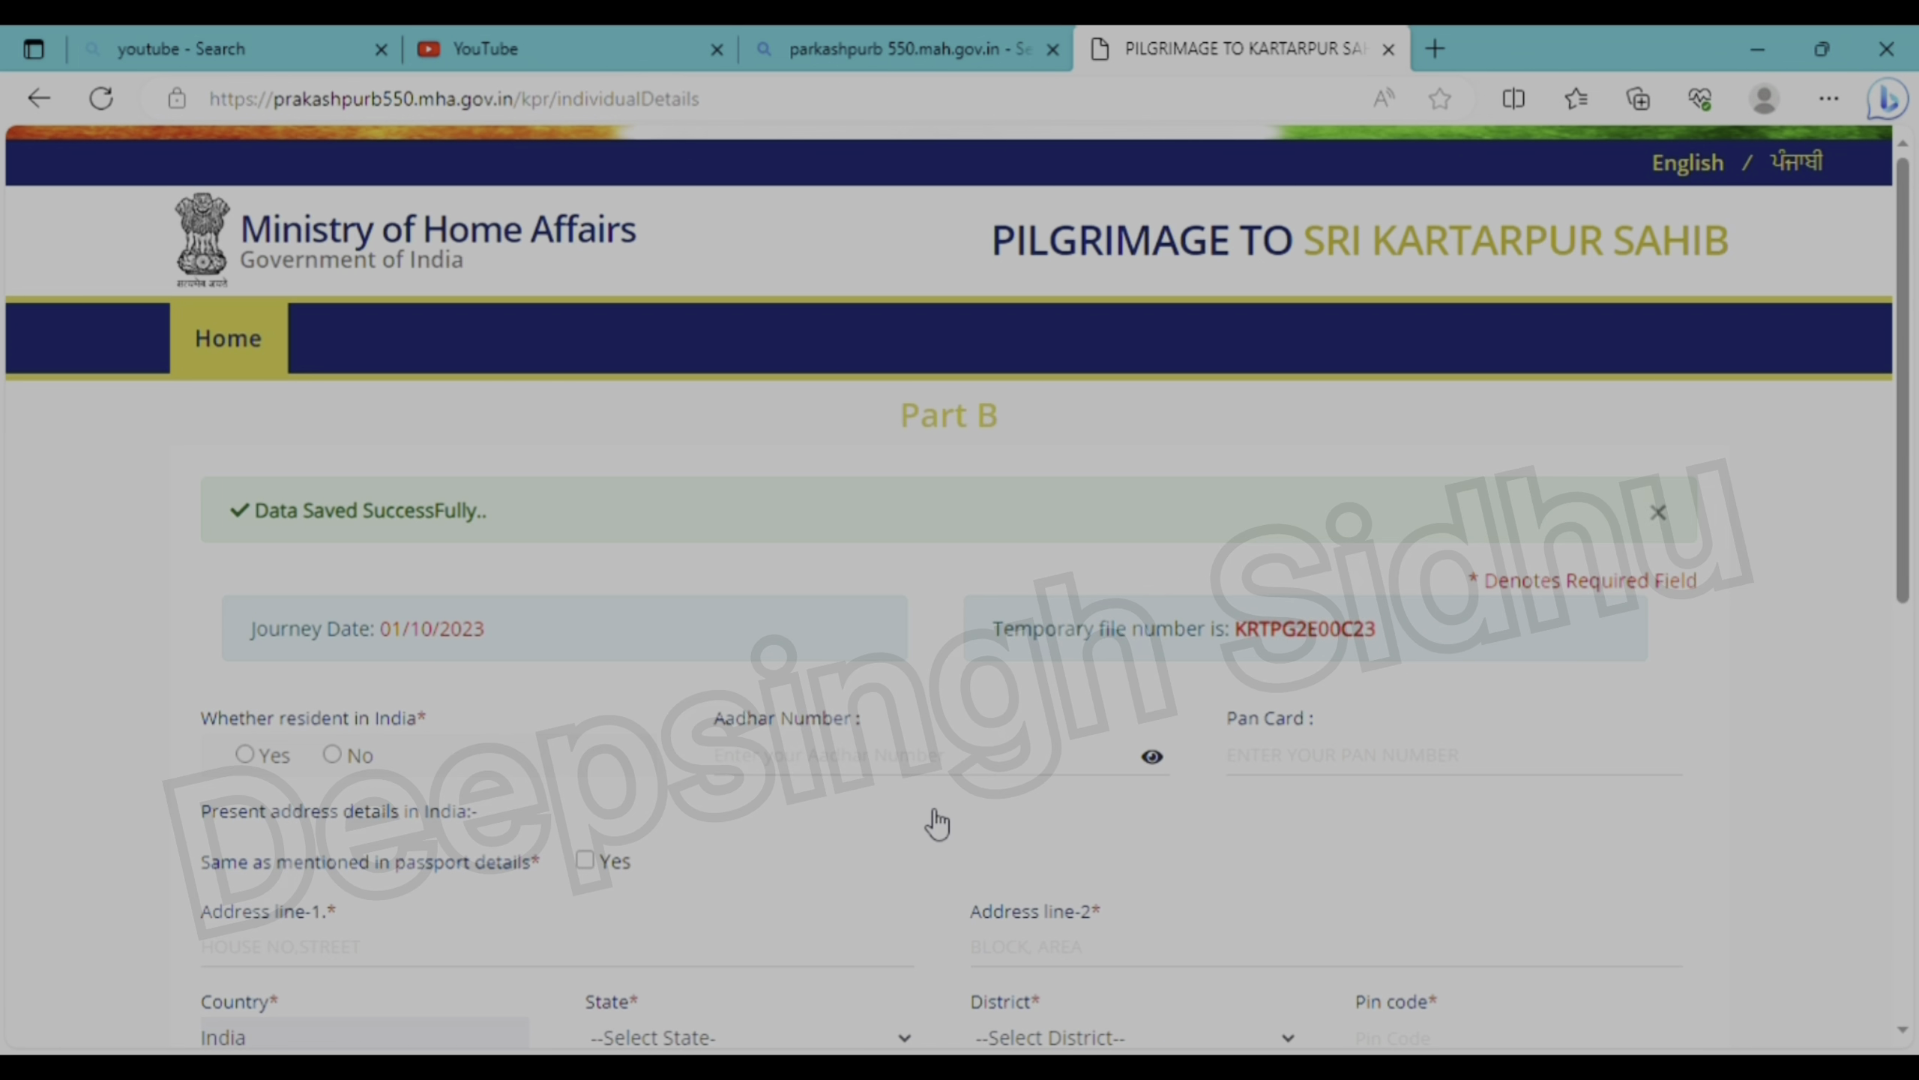
- Mark the applicant as resident in India, reuse the passport address, and fill in the police station
scroll(937, 821, down, 3)
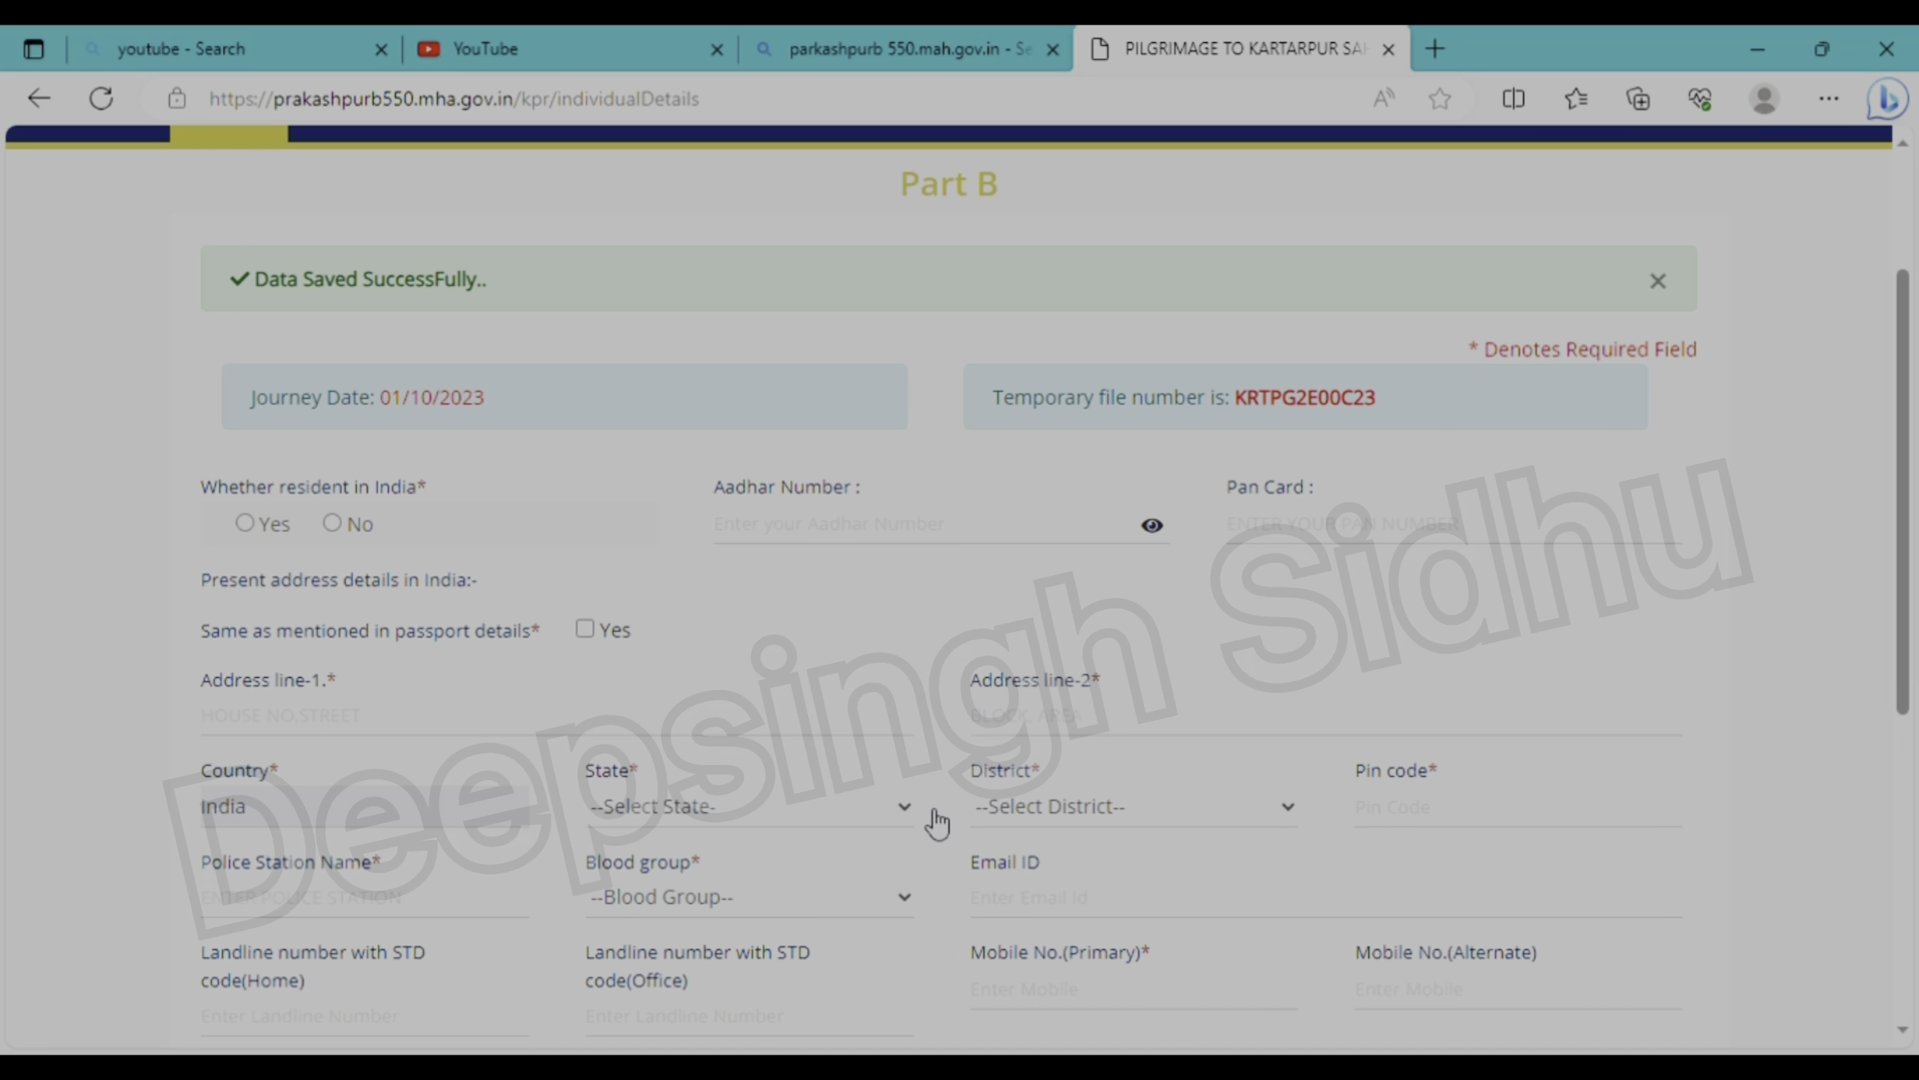
scroll(938, 822, down, 3)
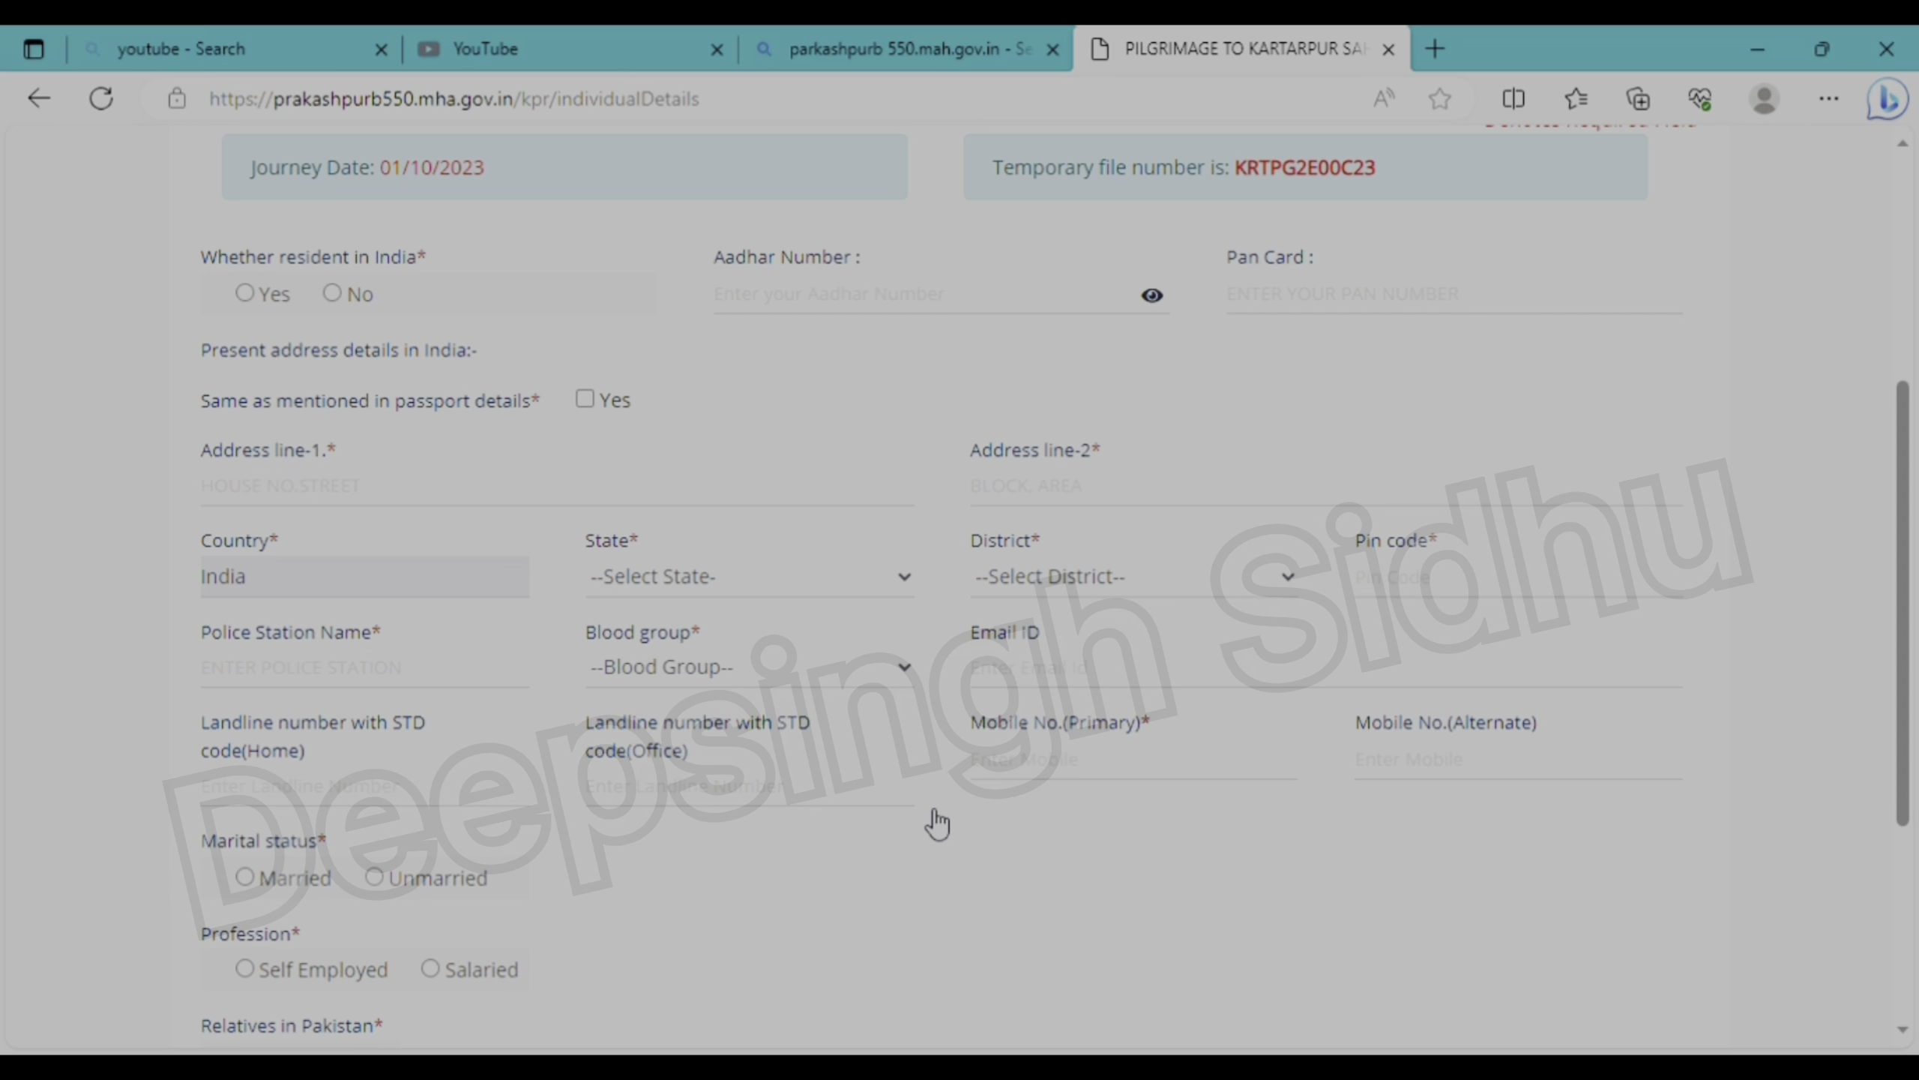
scroll(937, 823, down, 2)
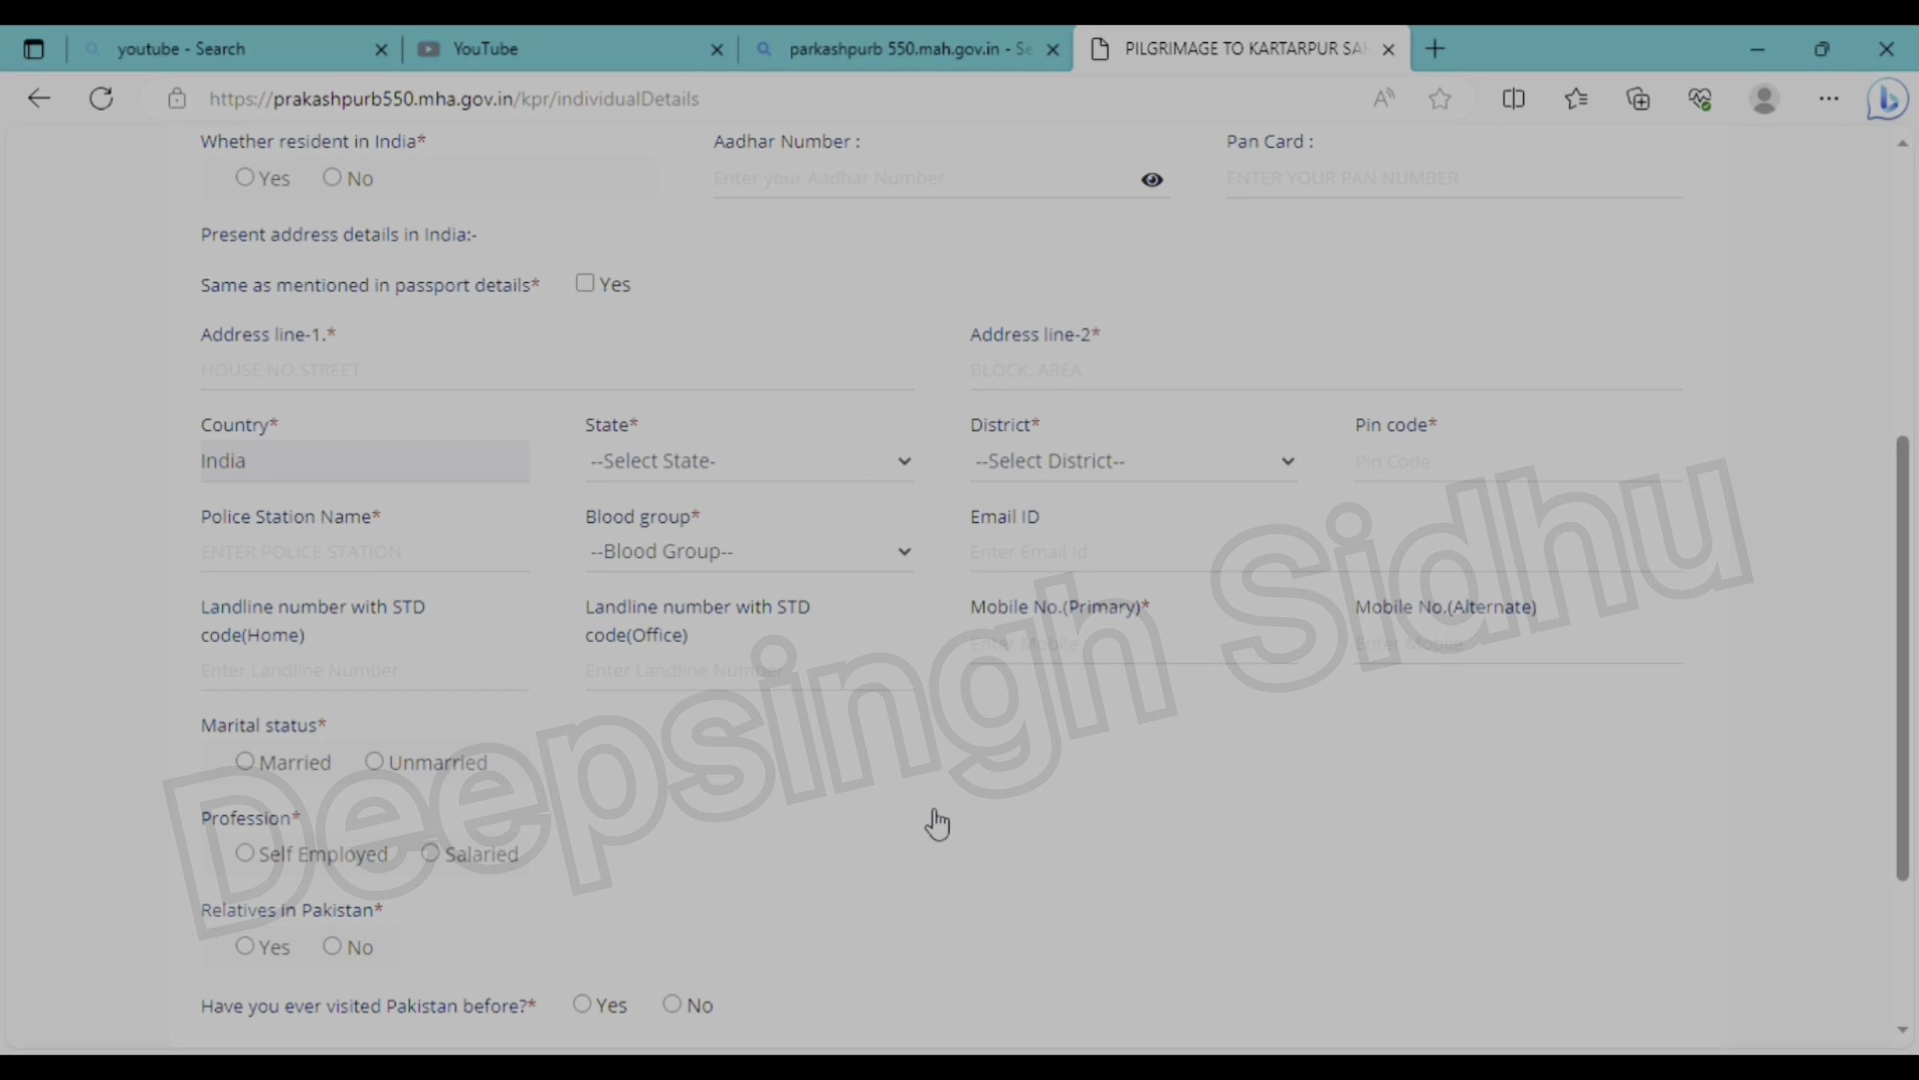
scroll(938, 823, up, 2)
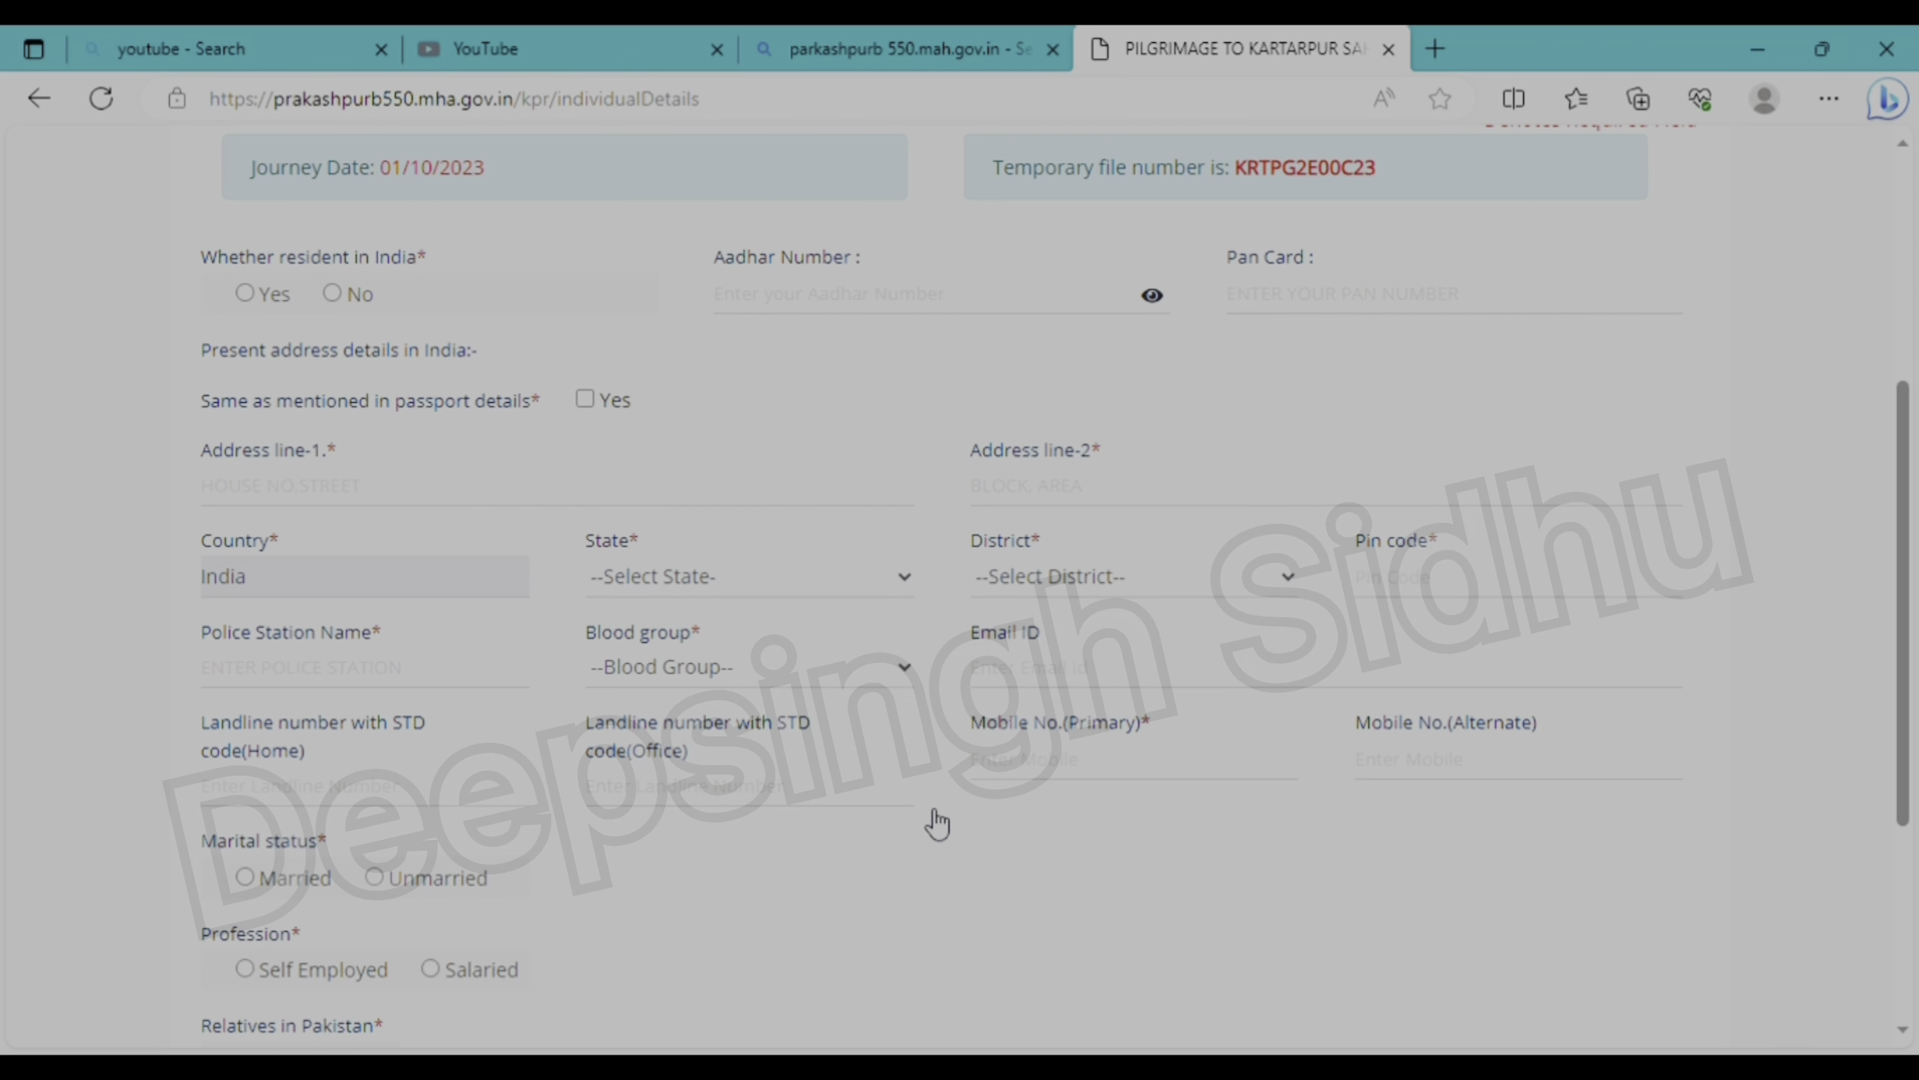
scroll(937, 823, down, 6)
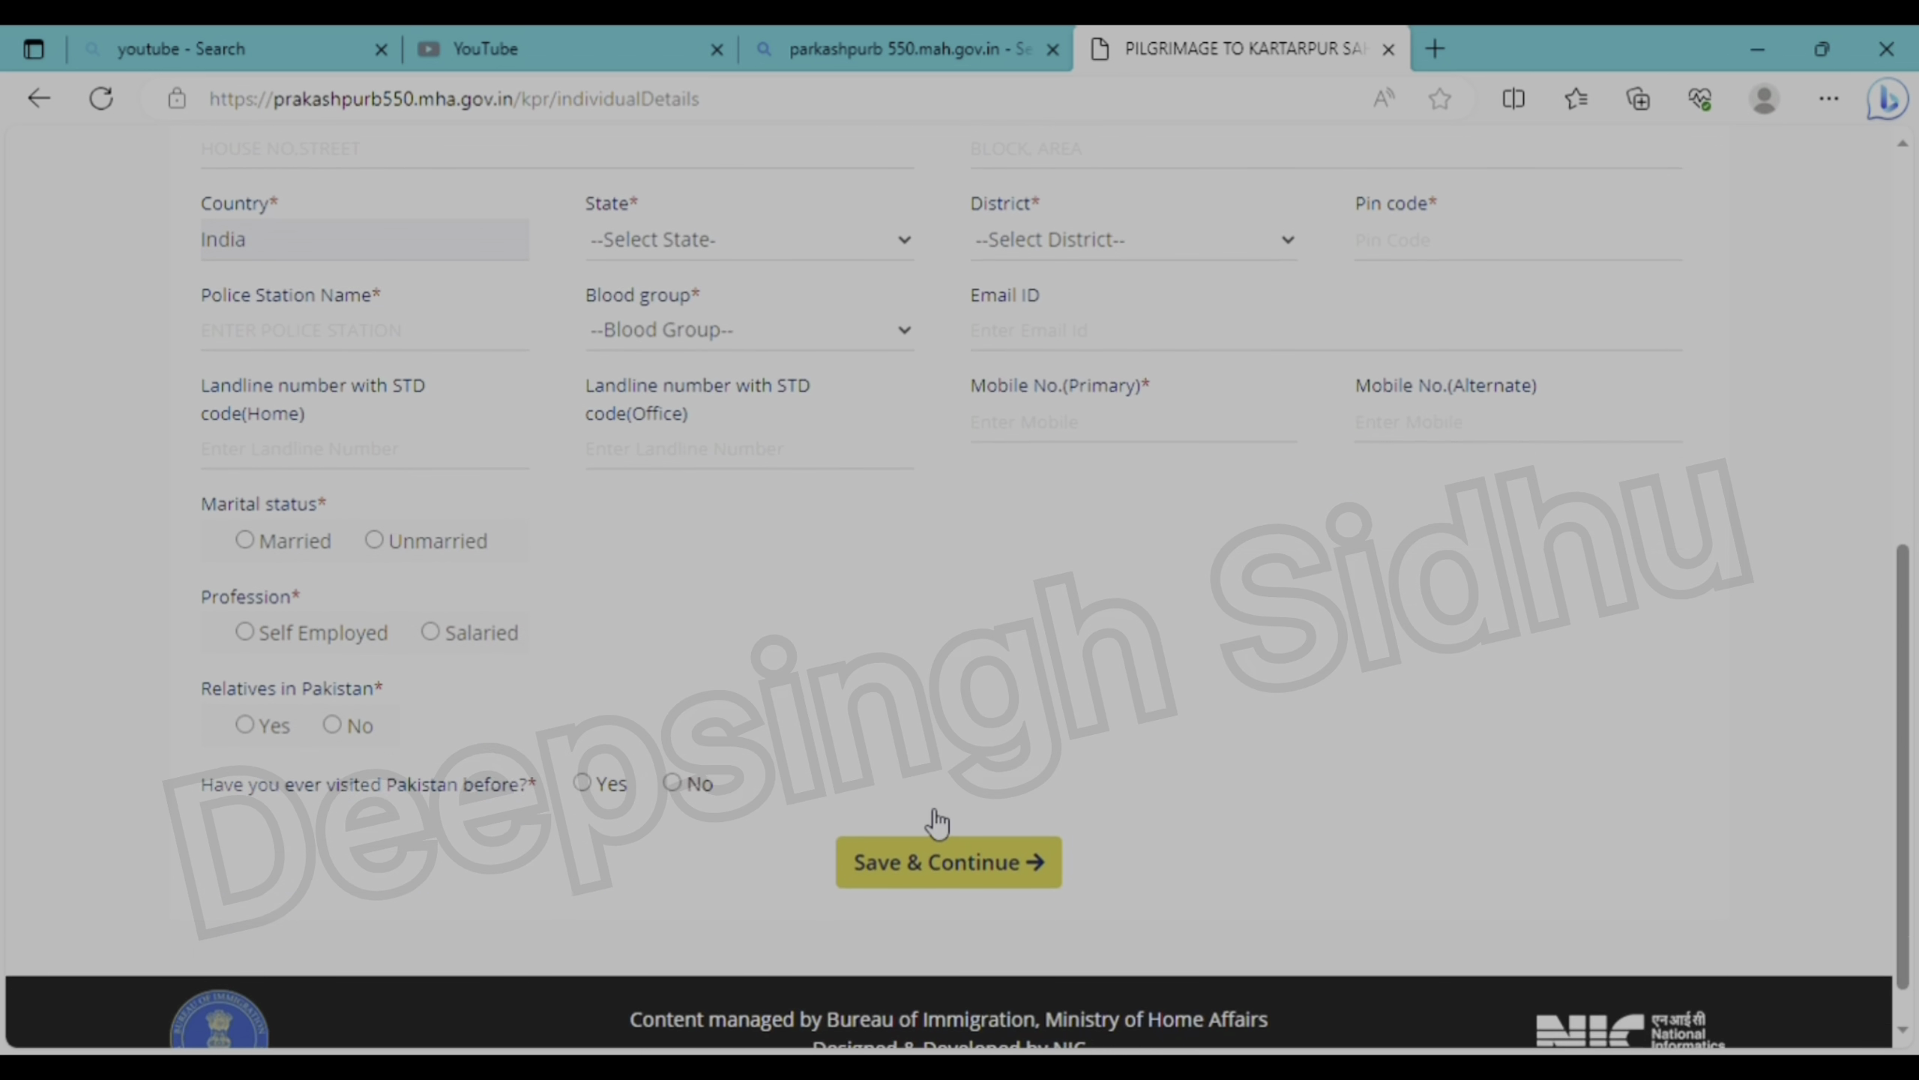
scroll(934, 814, up, 6)
click(246, 295)
click(584, 398)
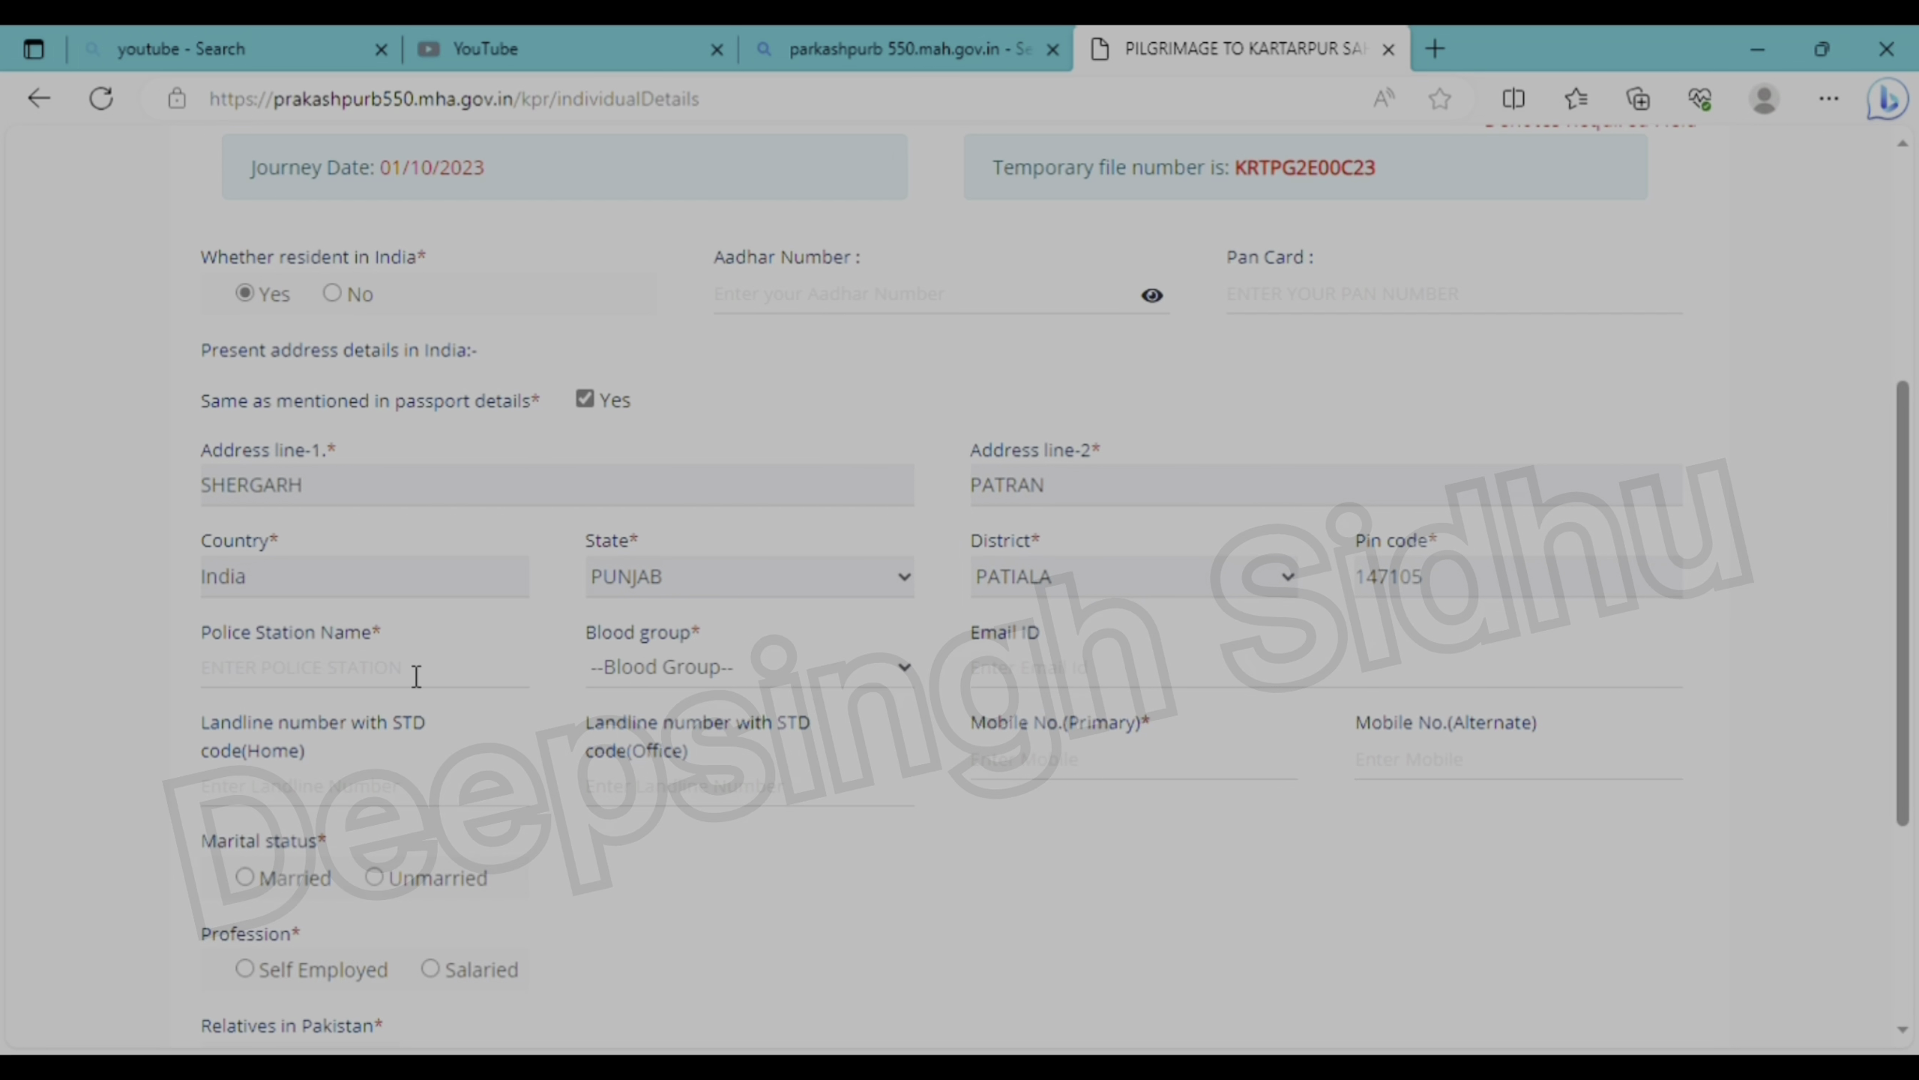
click(398, 693)
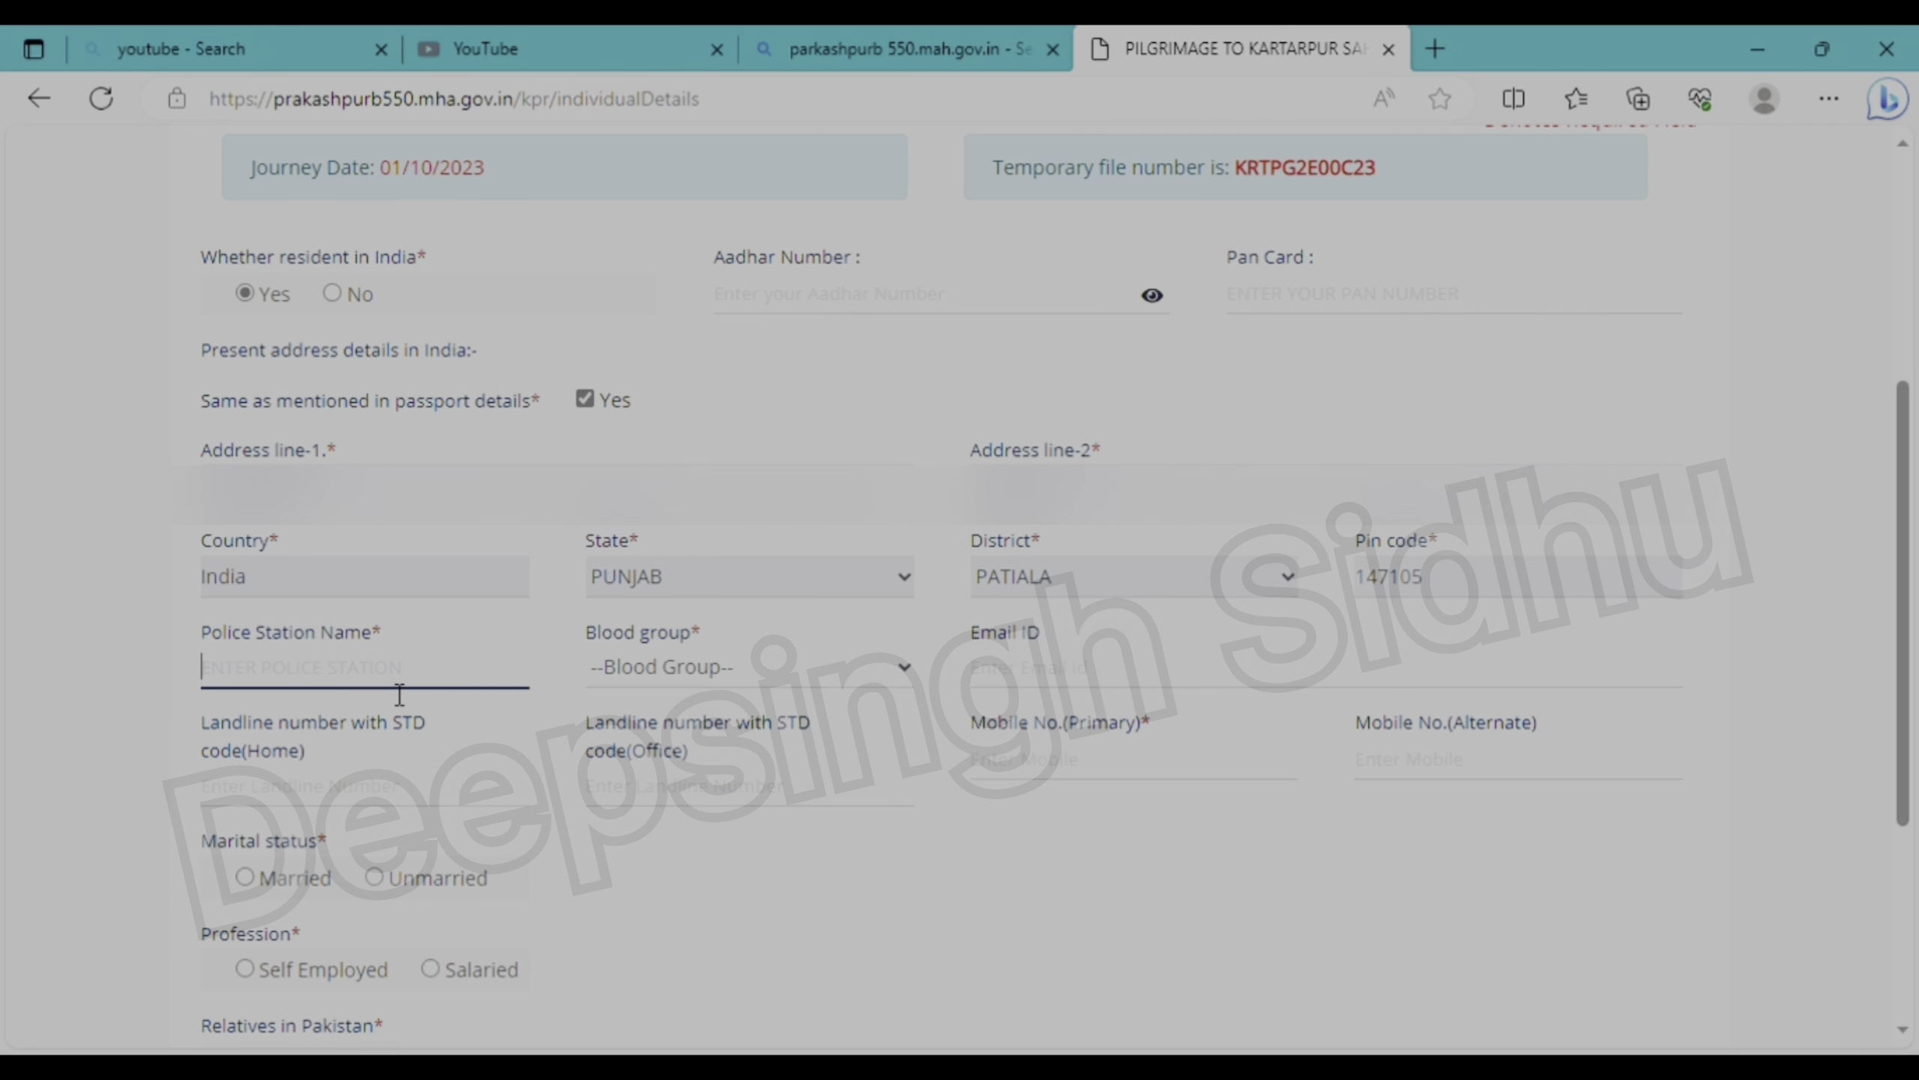
text(PATRAN)
key(Tab)
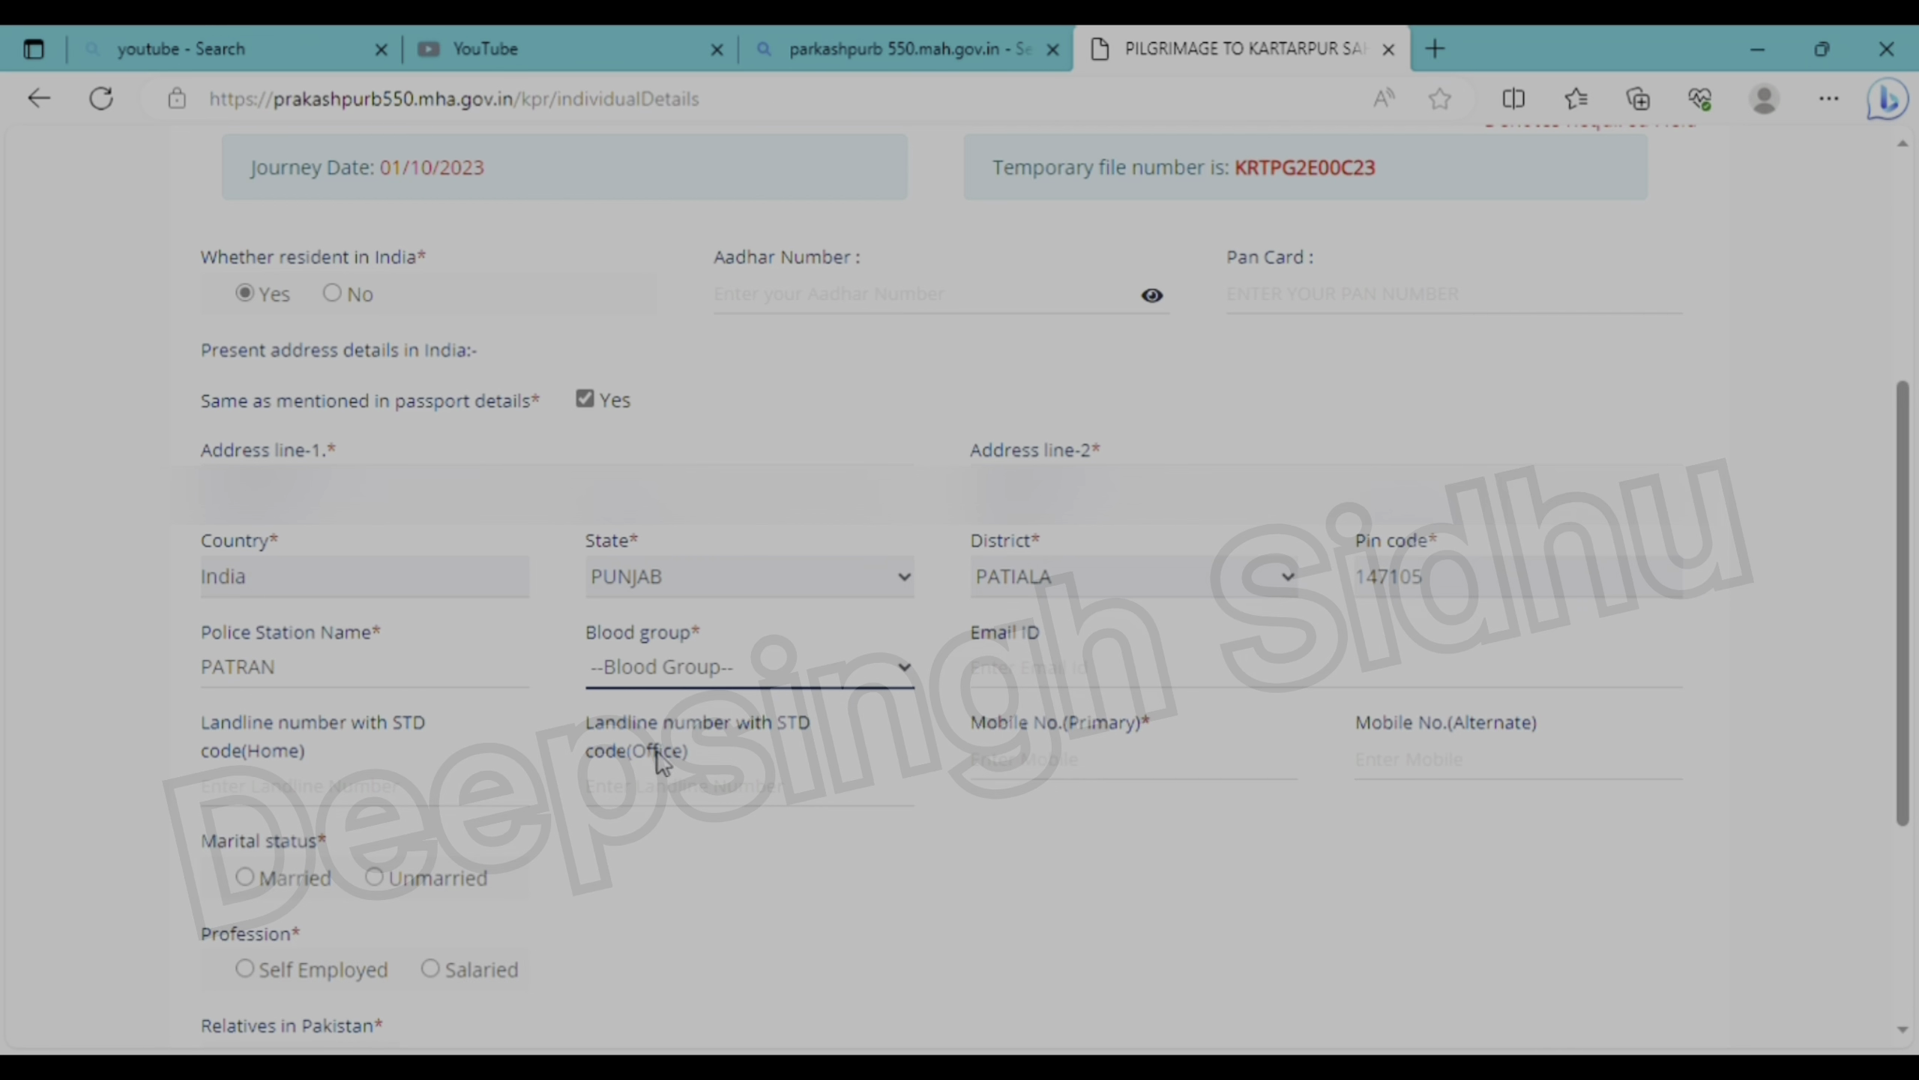
- Choose blood group B+ and enter the corrected primary mobile number
click(632, 884)
click(1088, 689)
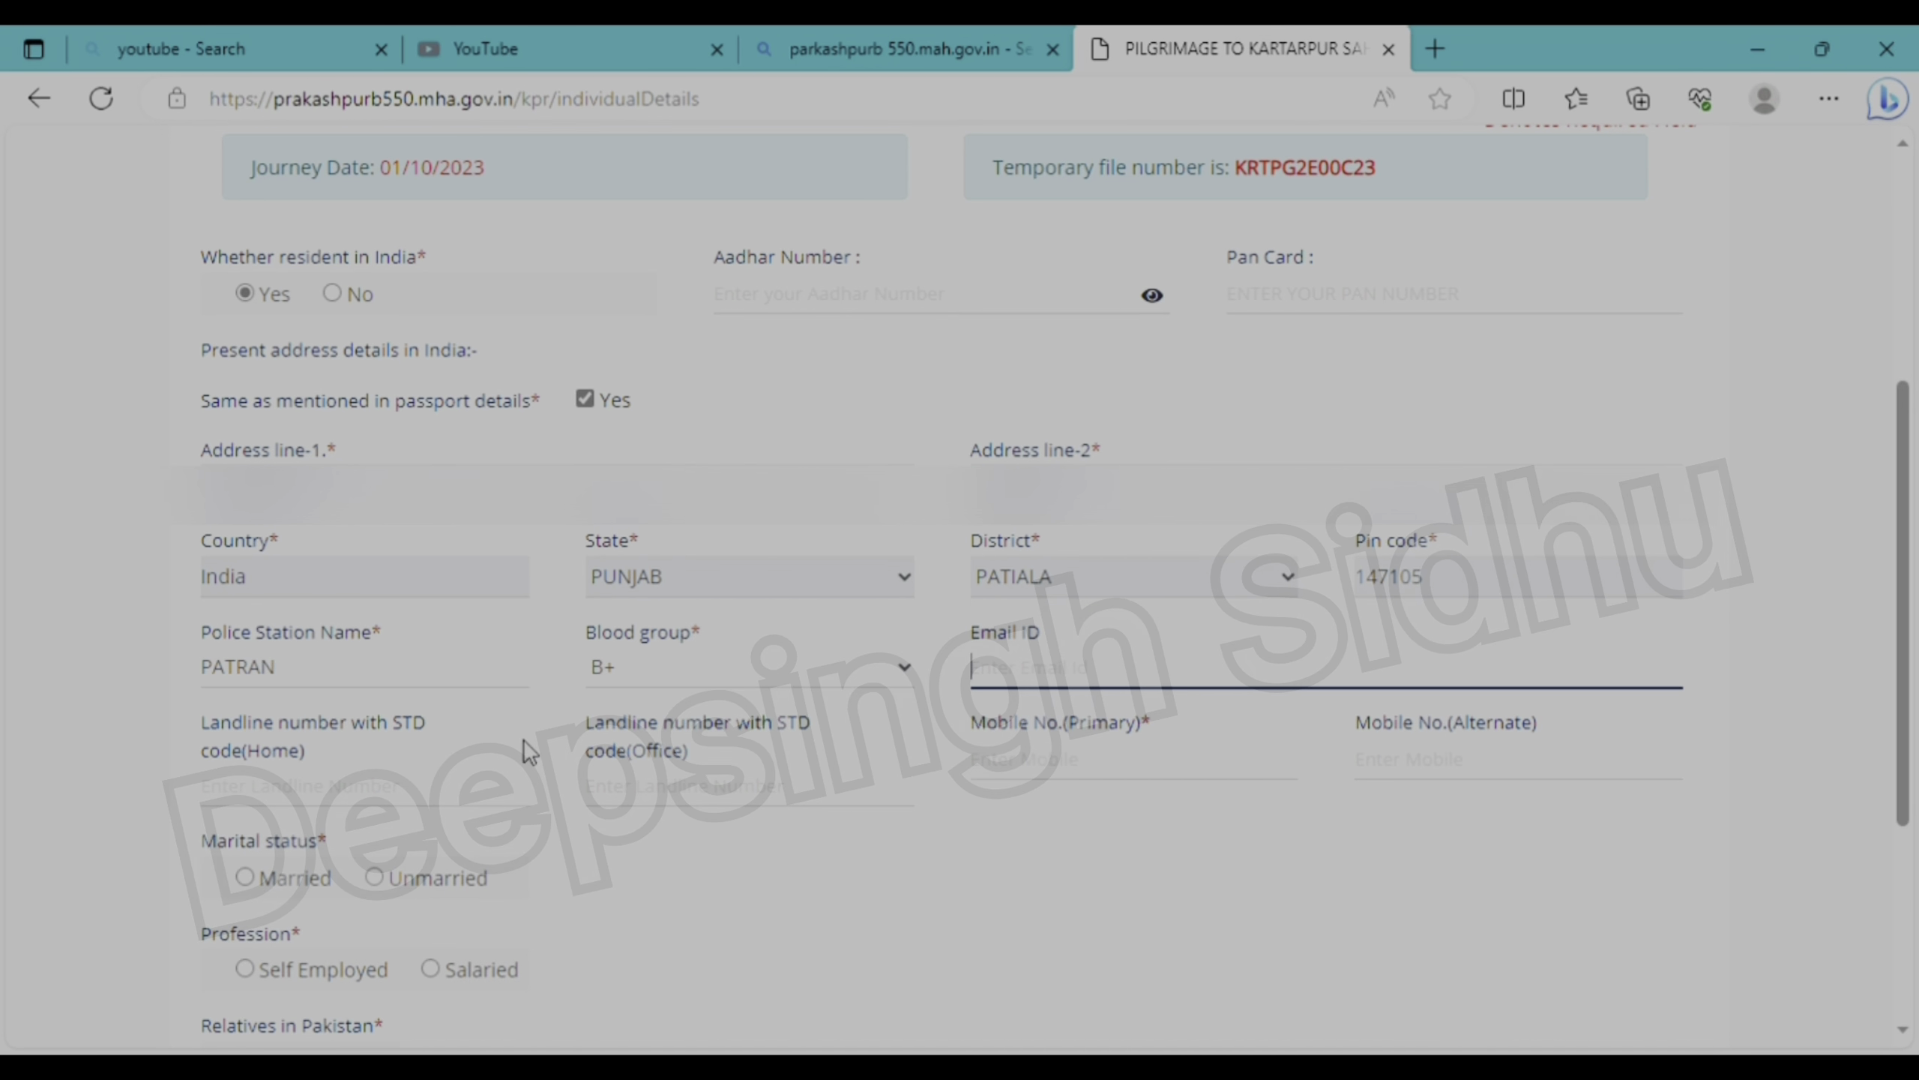
click(1153, 787)
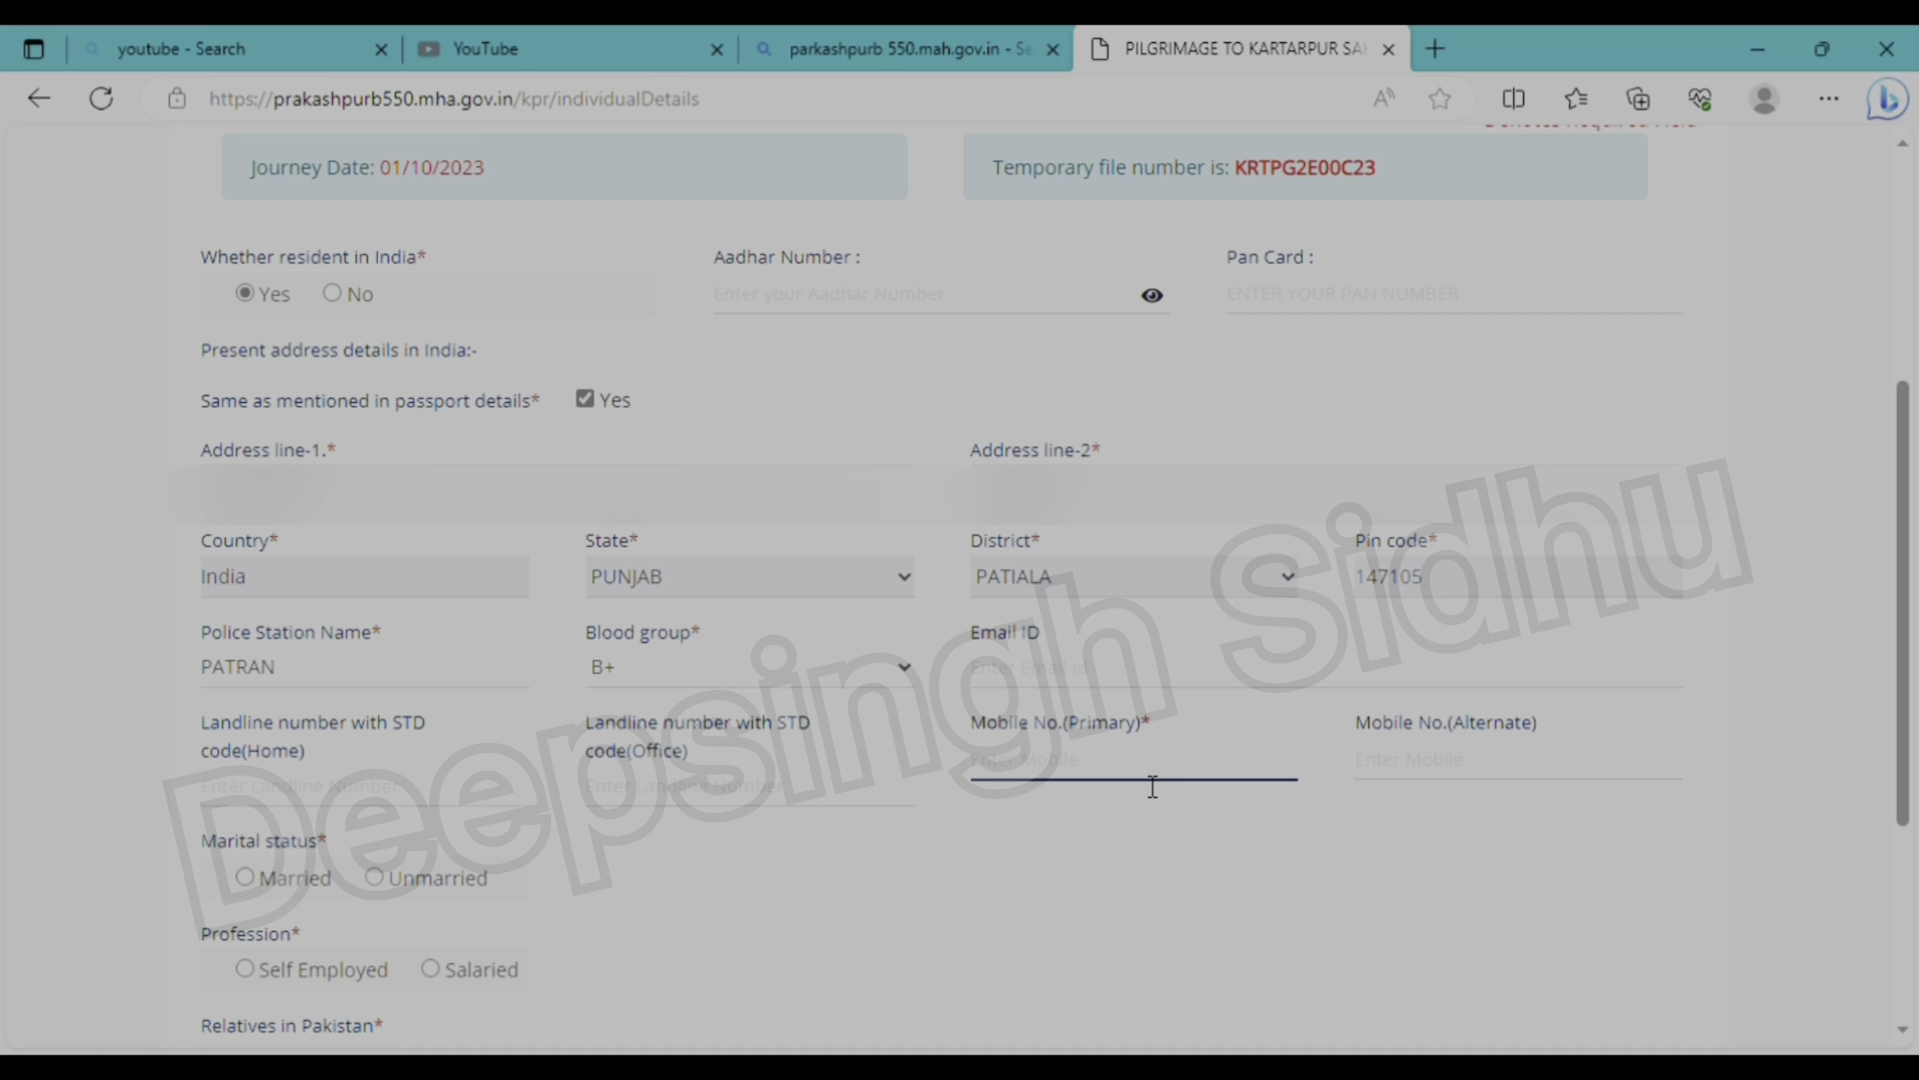
text(1234567890)
click(1043, 879)
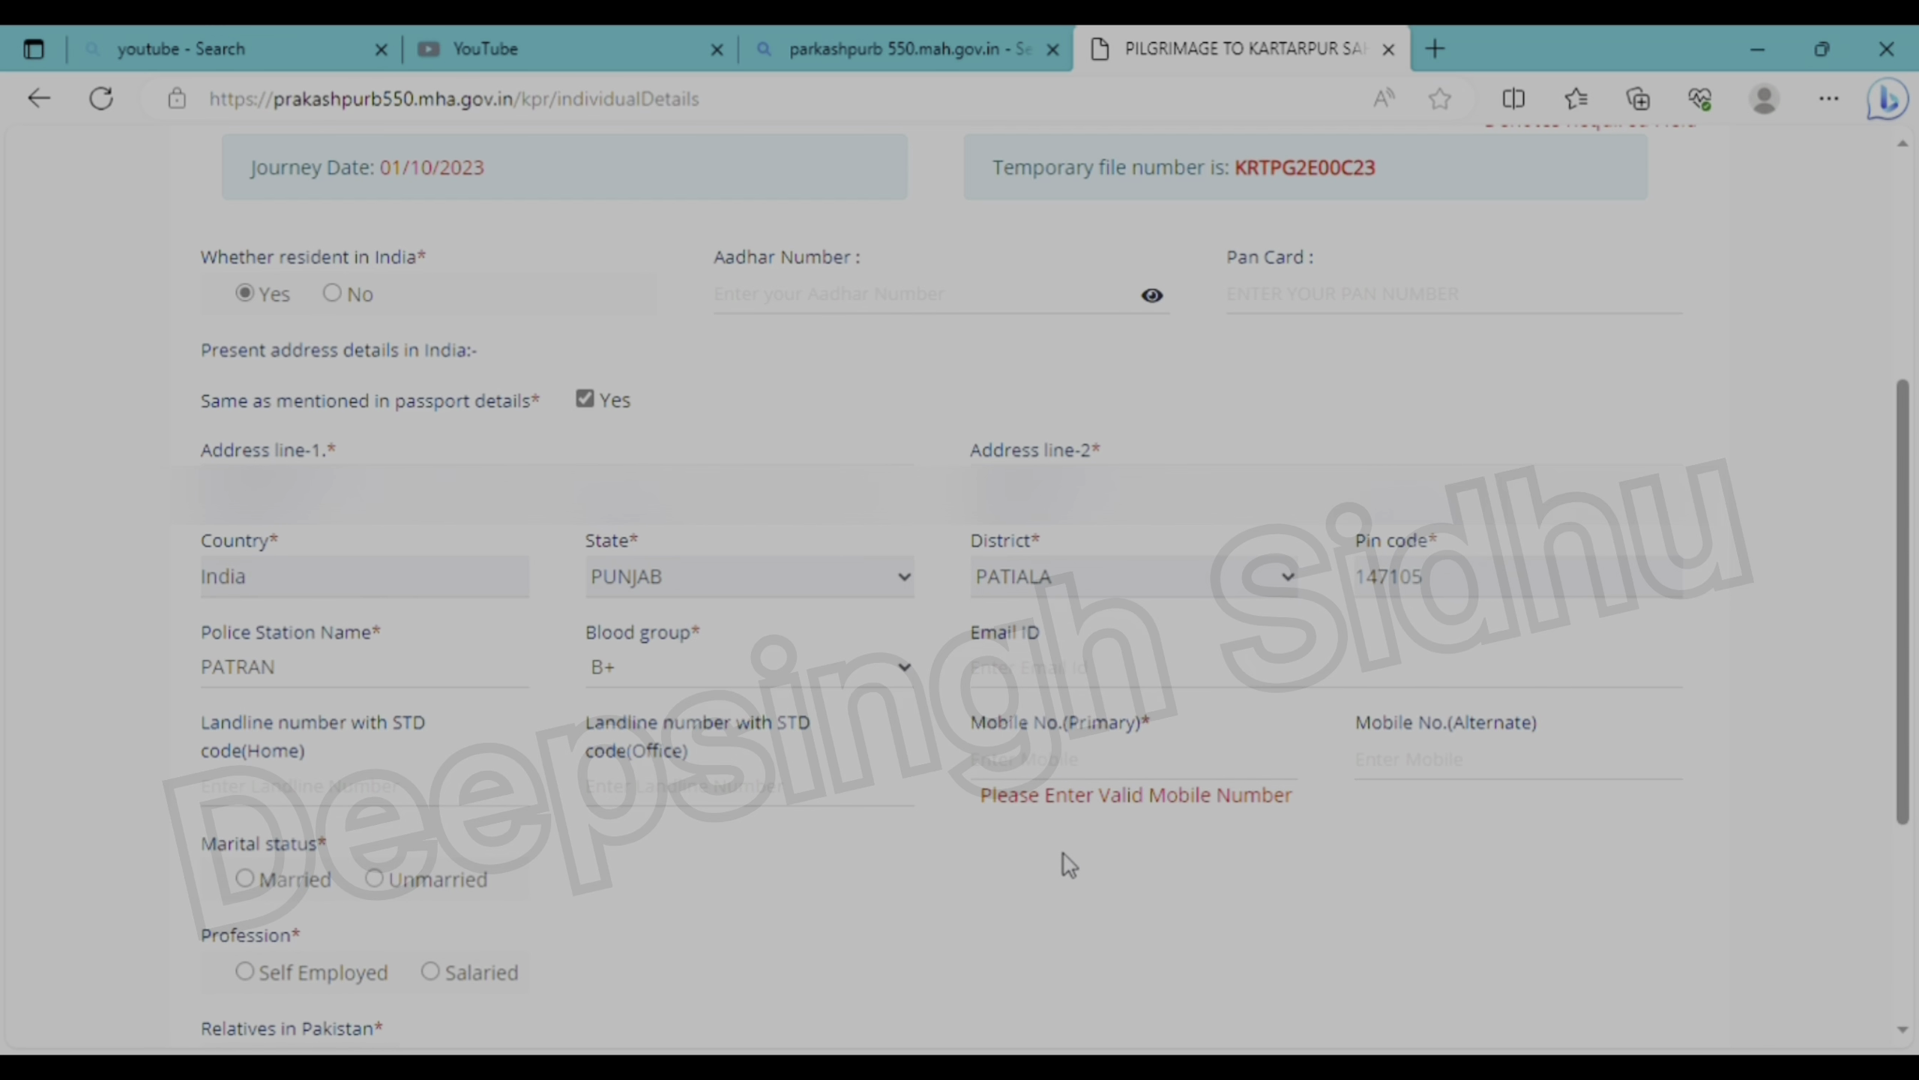
click(1096, 785)
text(9876)
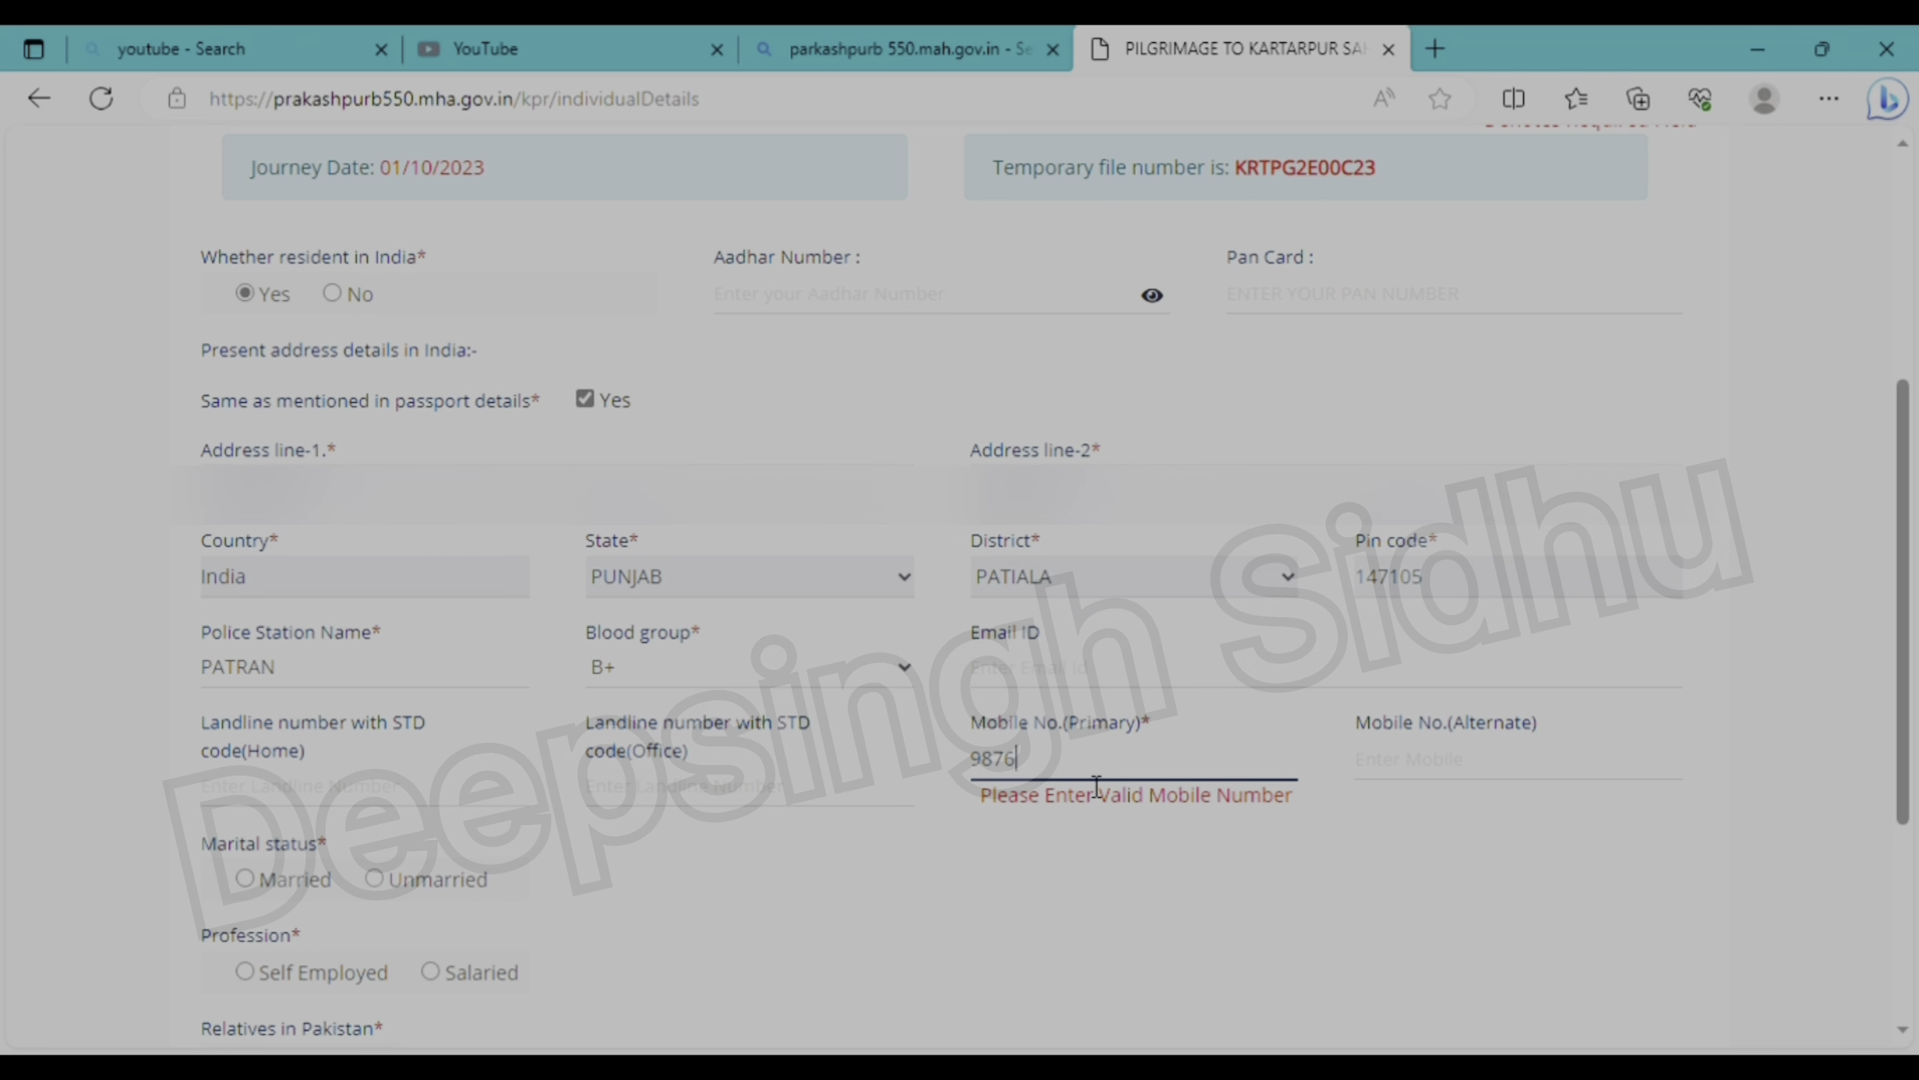
text(543210)
click(1088, 874)
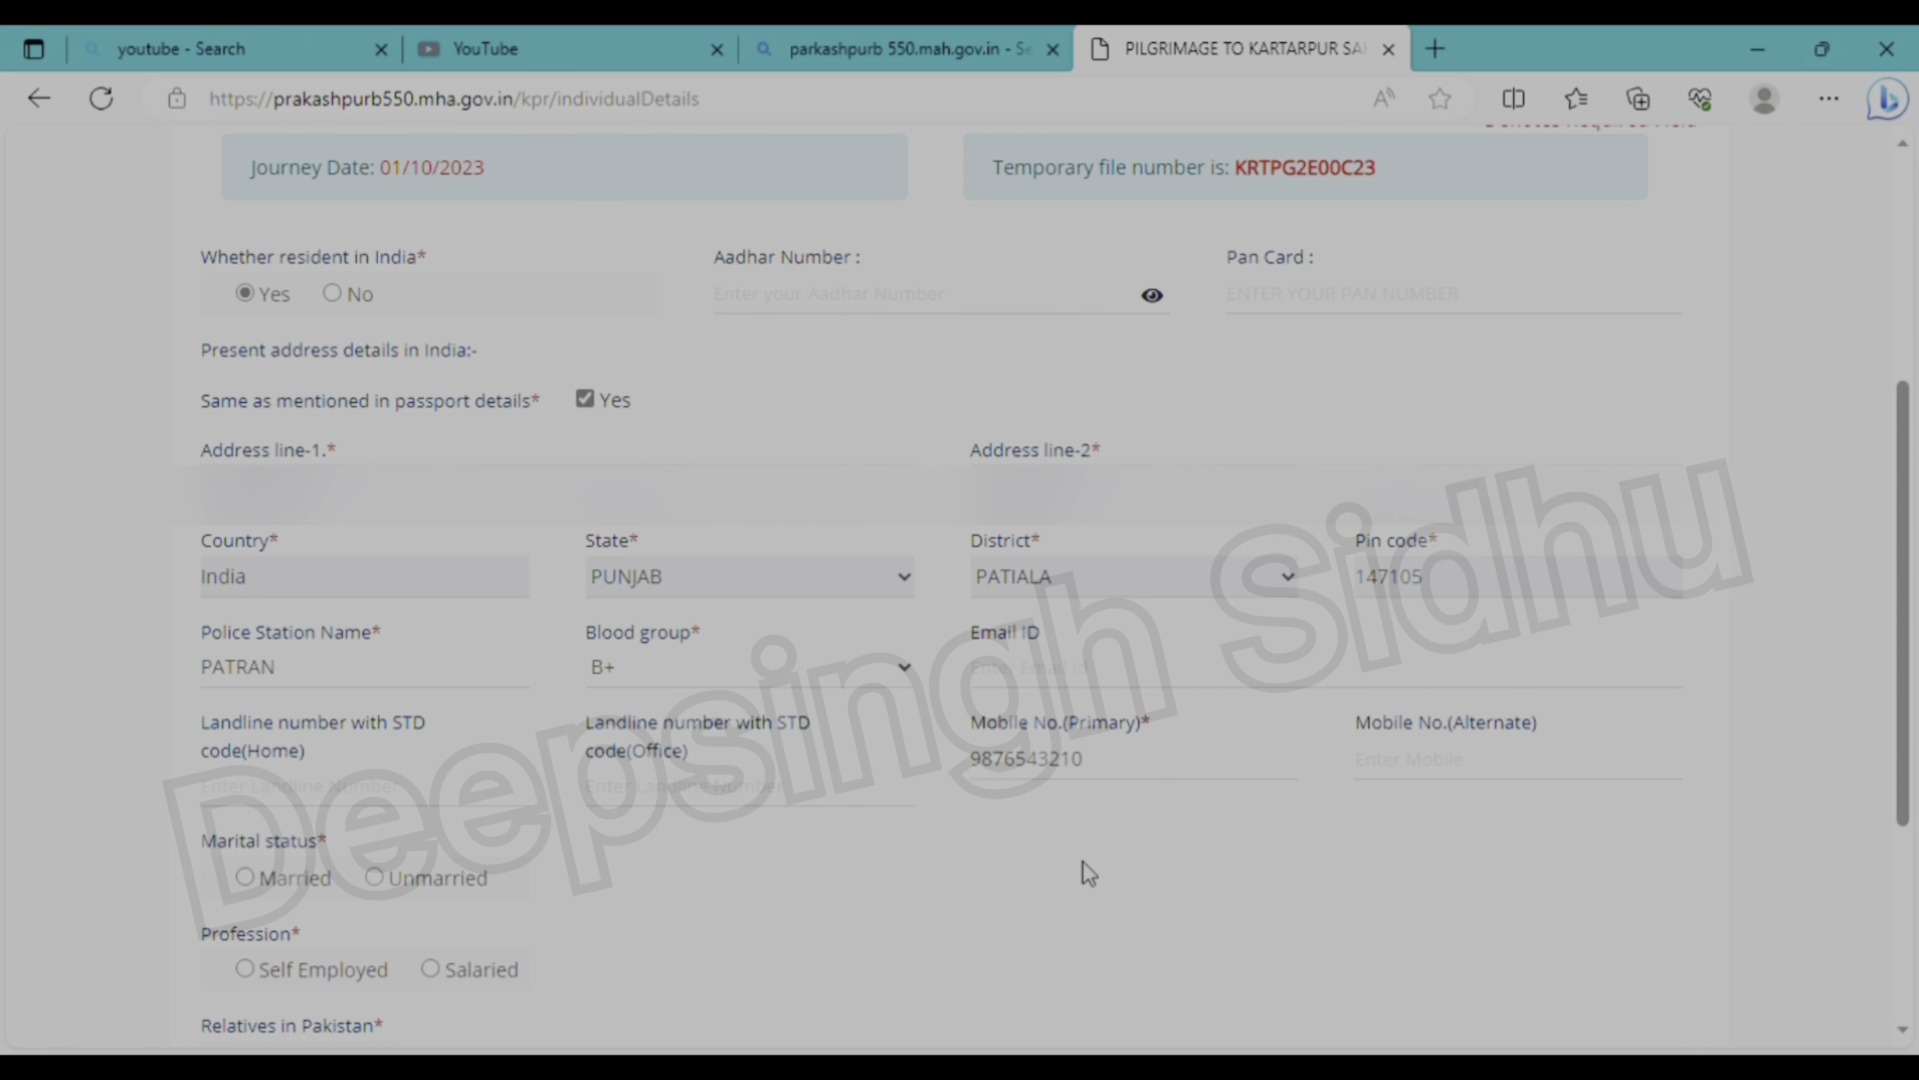
- Set Unmarried, Self Employed, No relatives in Pakistan, no previous visit, and save Part B
scroll(1087, 873, down, 2)
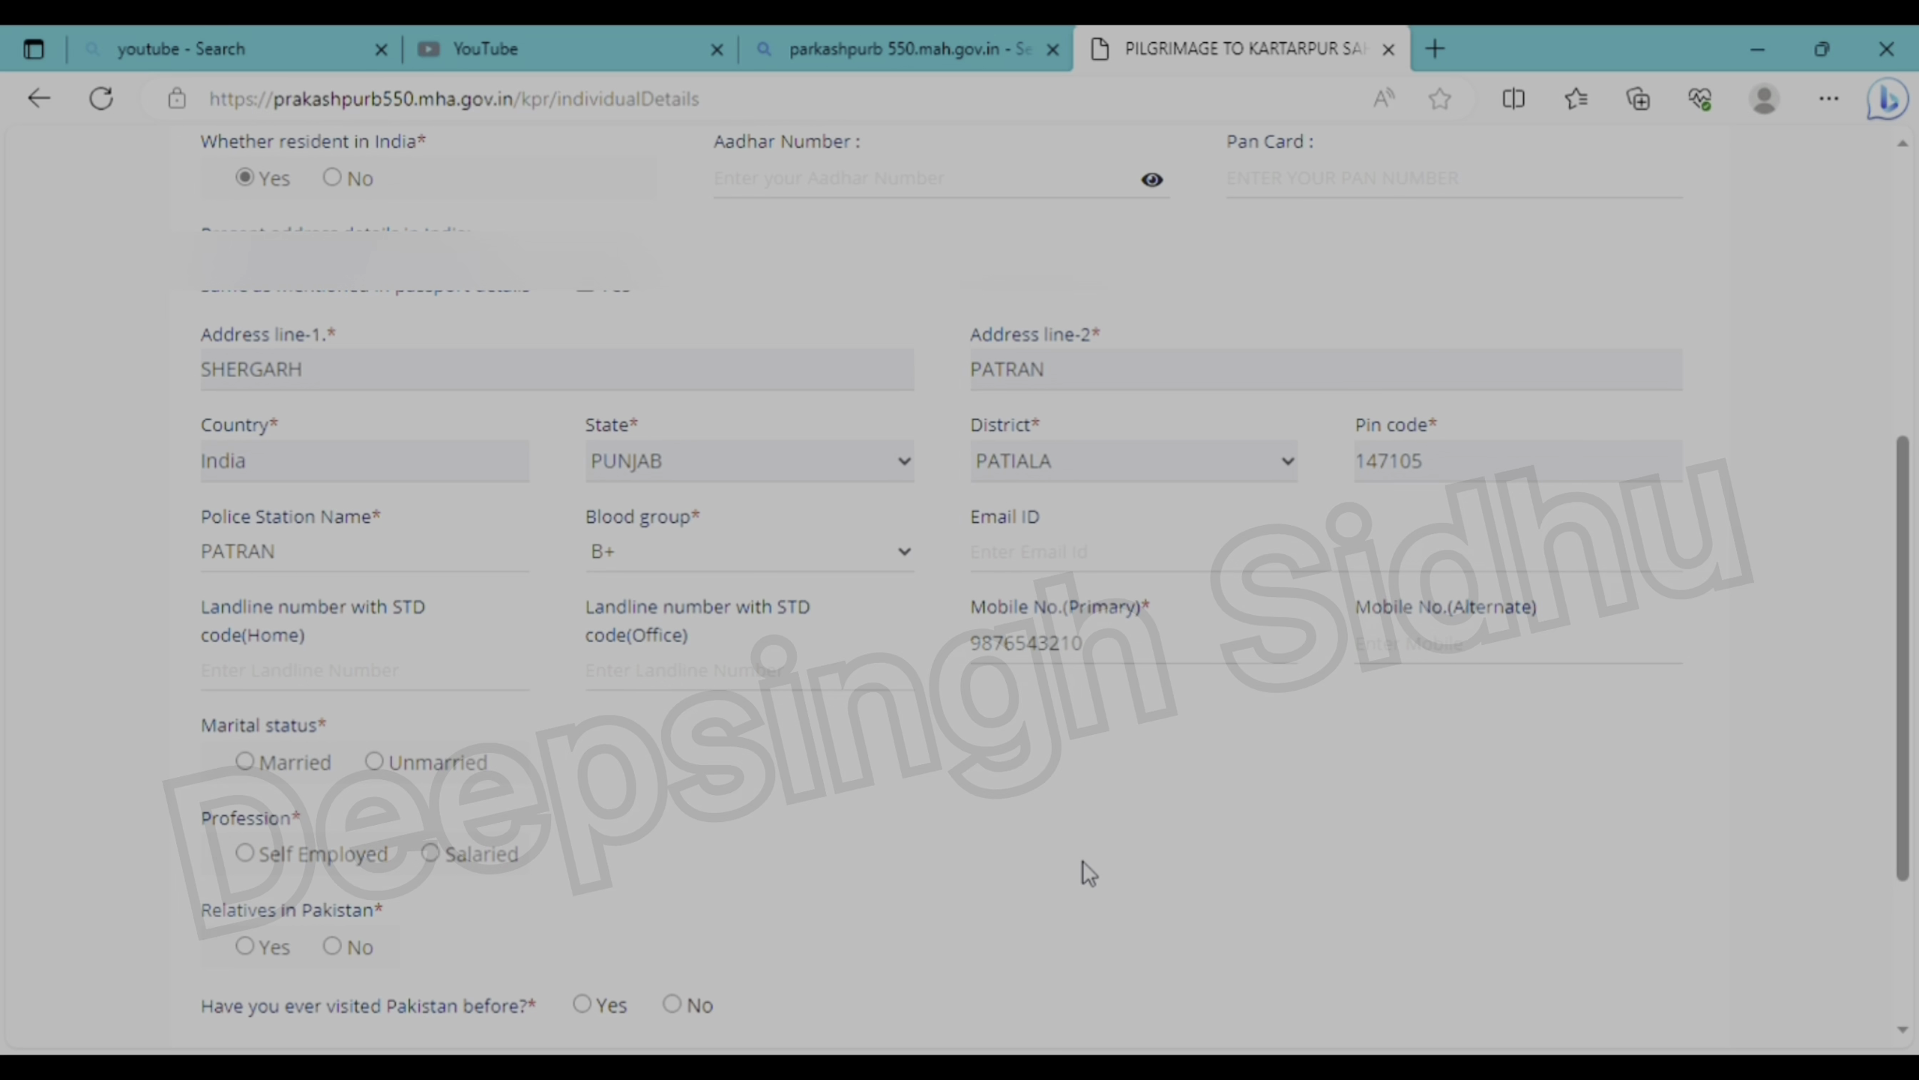
scroll(1089, 874, down, 2)
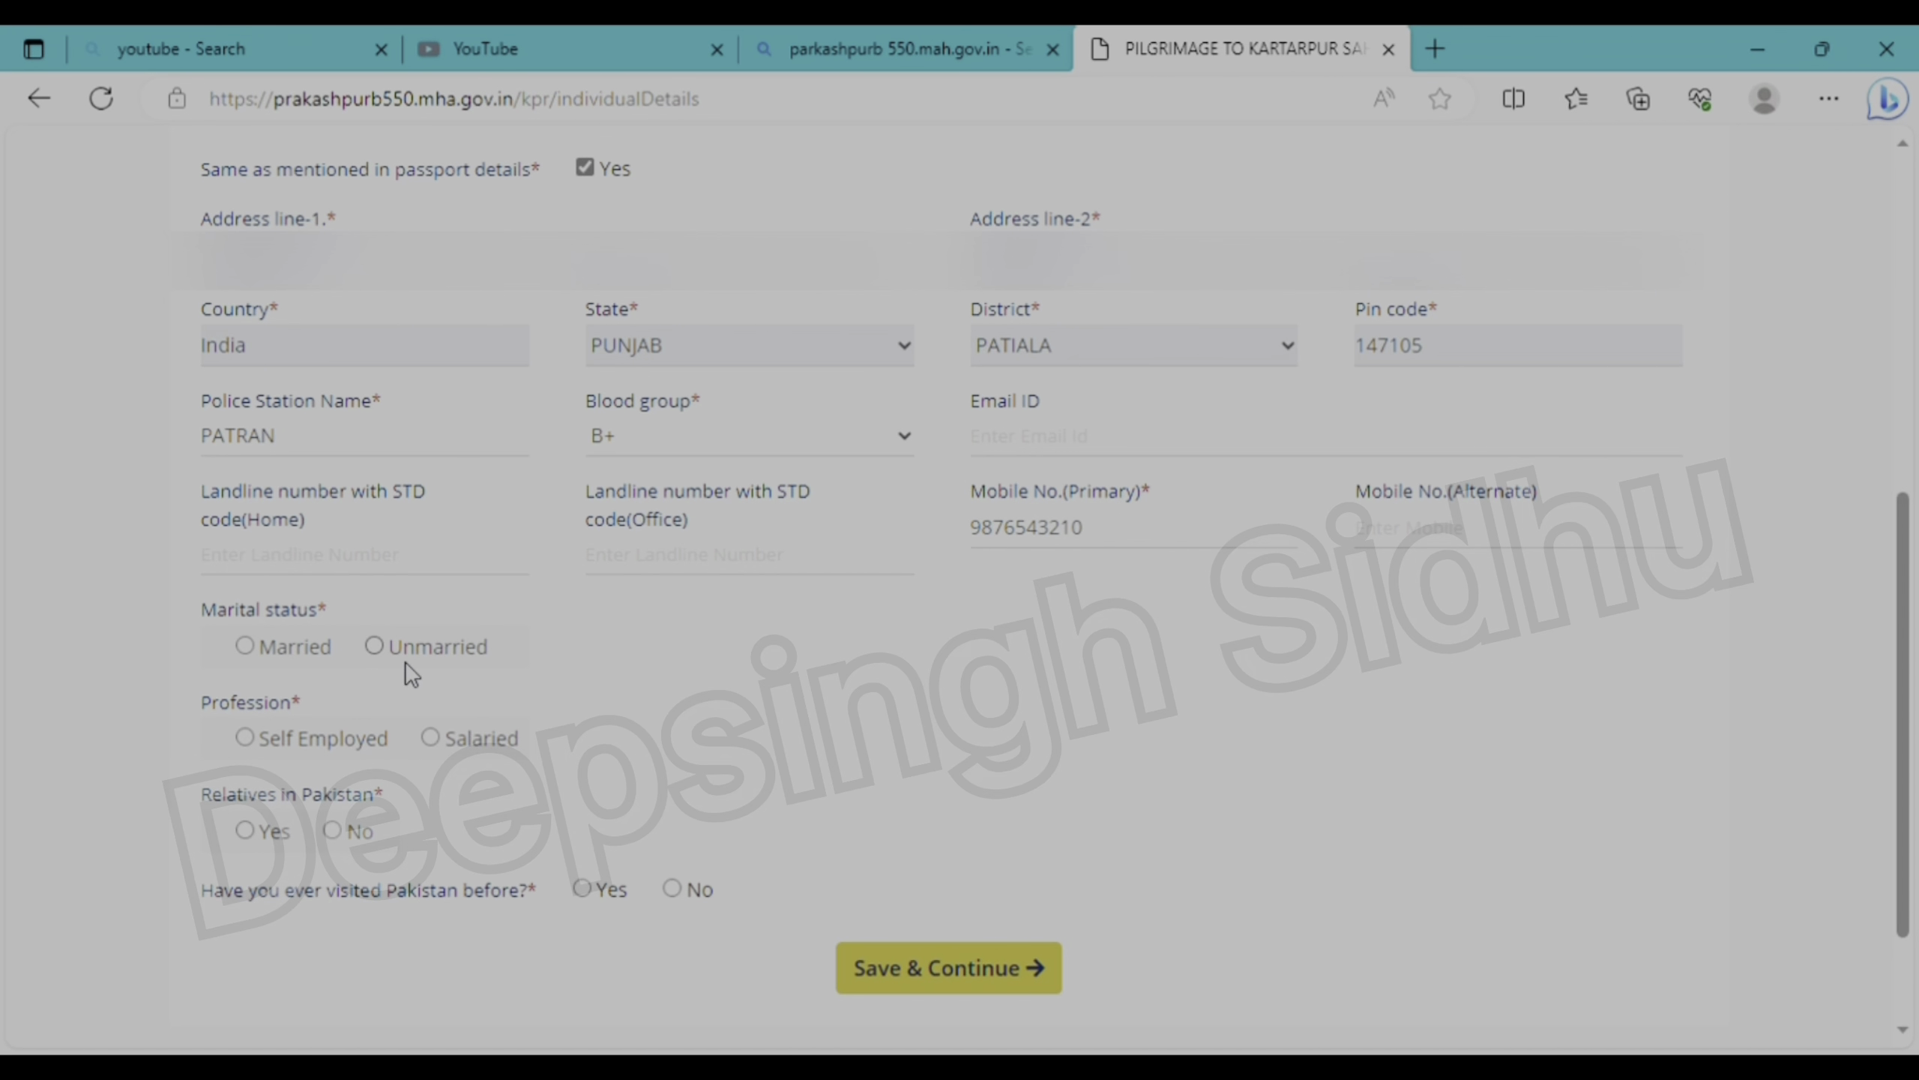
click(383, 649)
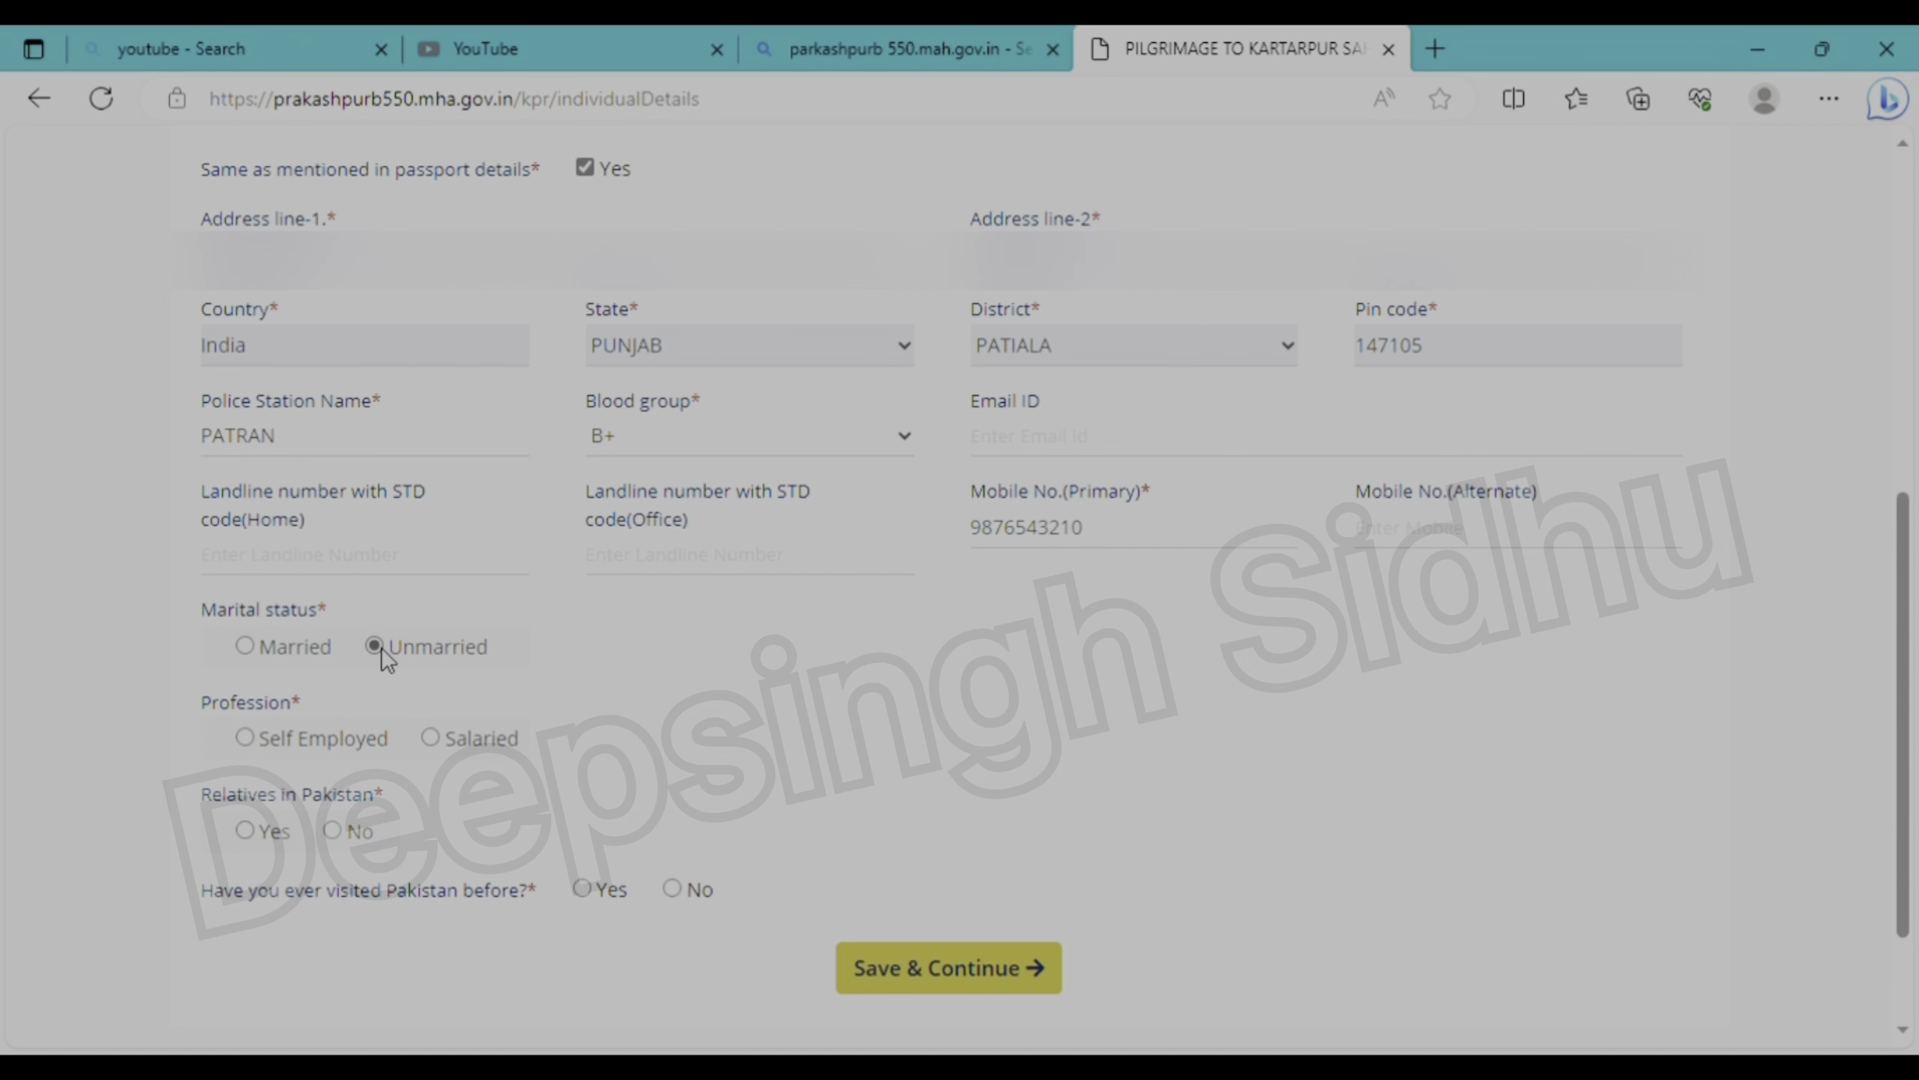
click(257, 738)
click(332, 830)
key(Left)
key(Right)
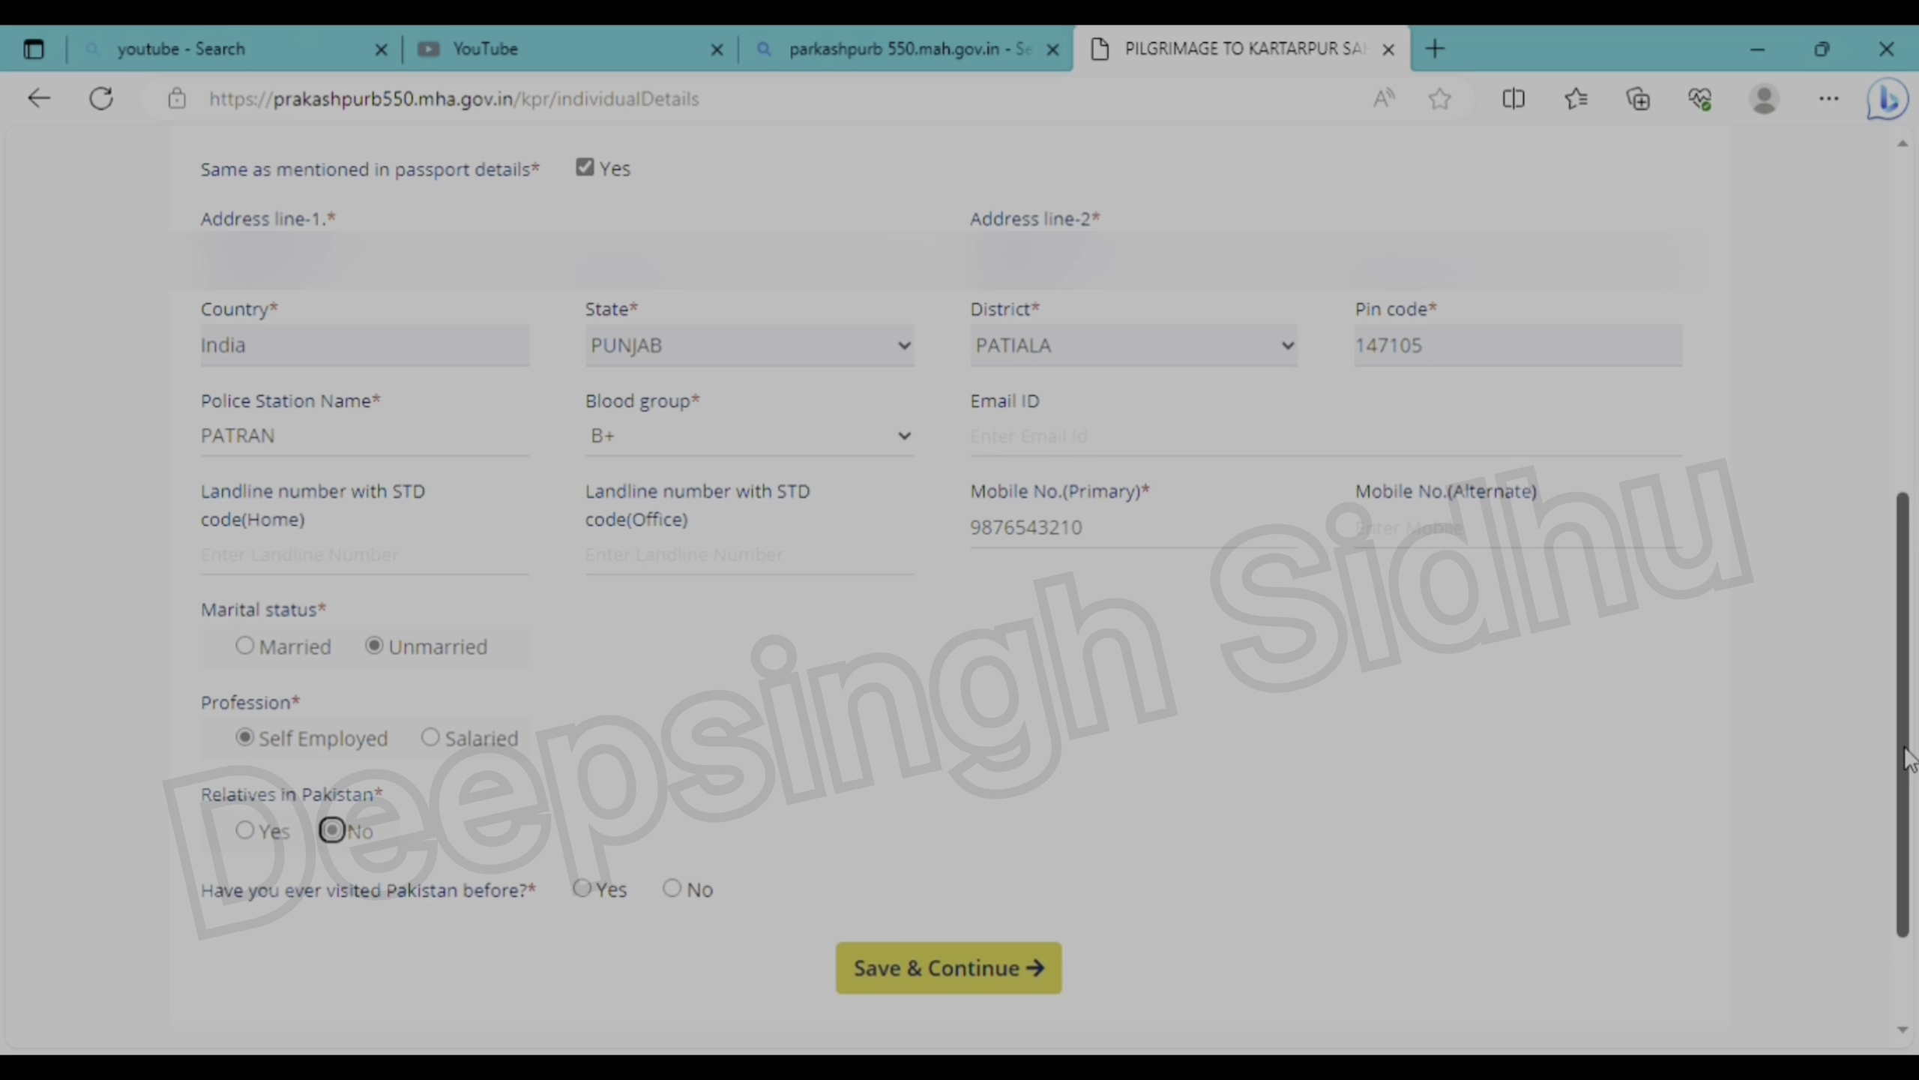
drag(1902, 748, 1889, 484)
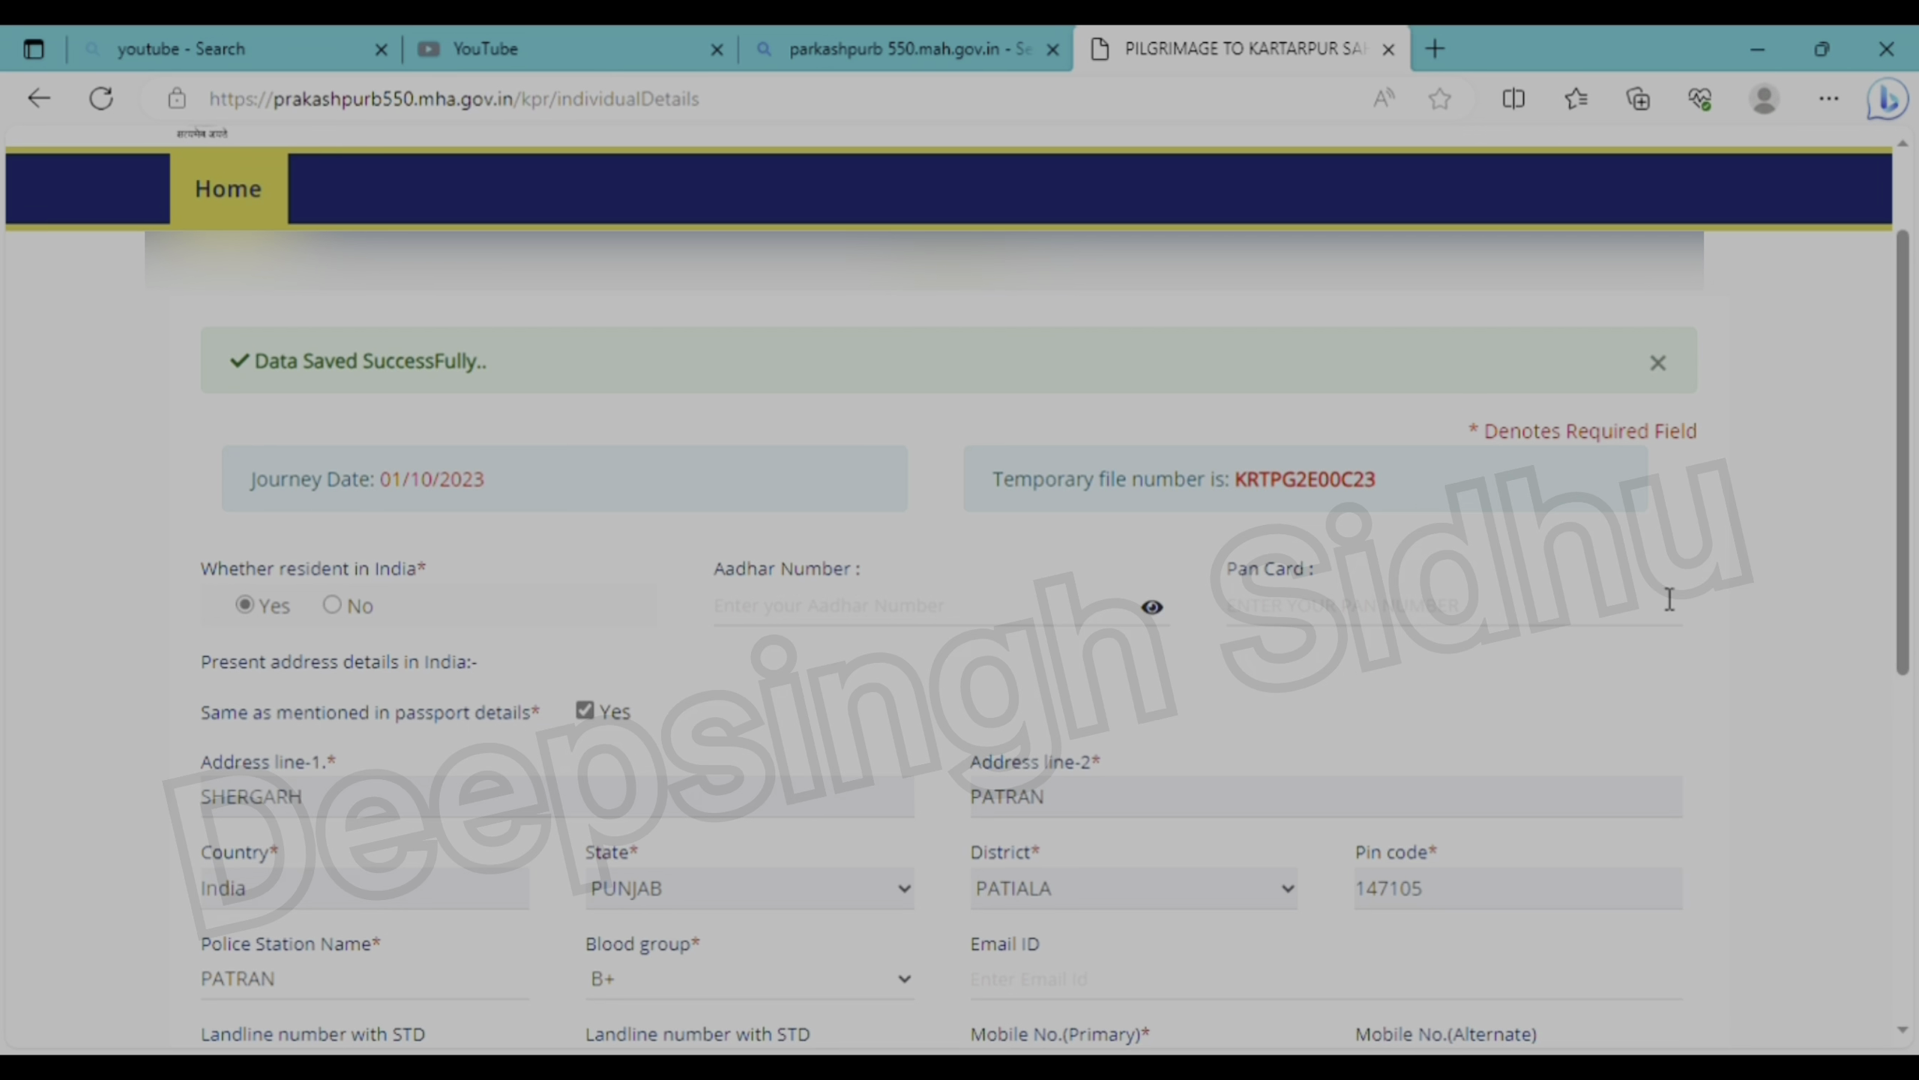
drag(1908, 529, 1893, 810)
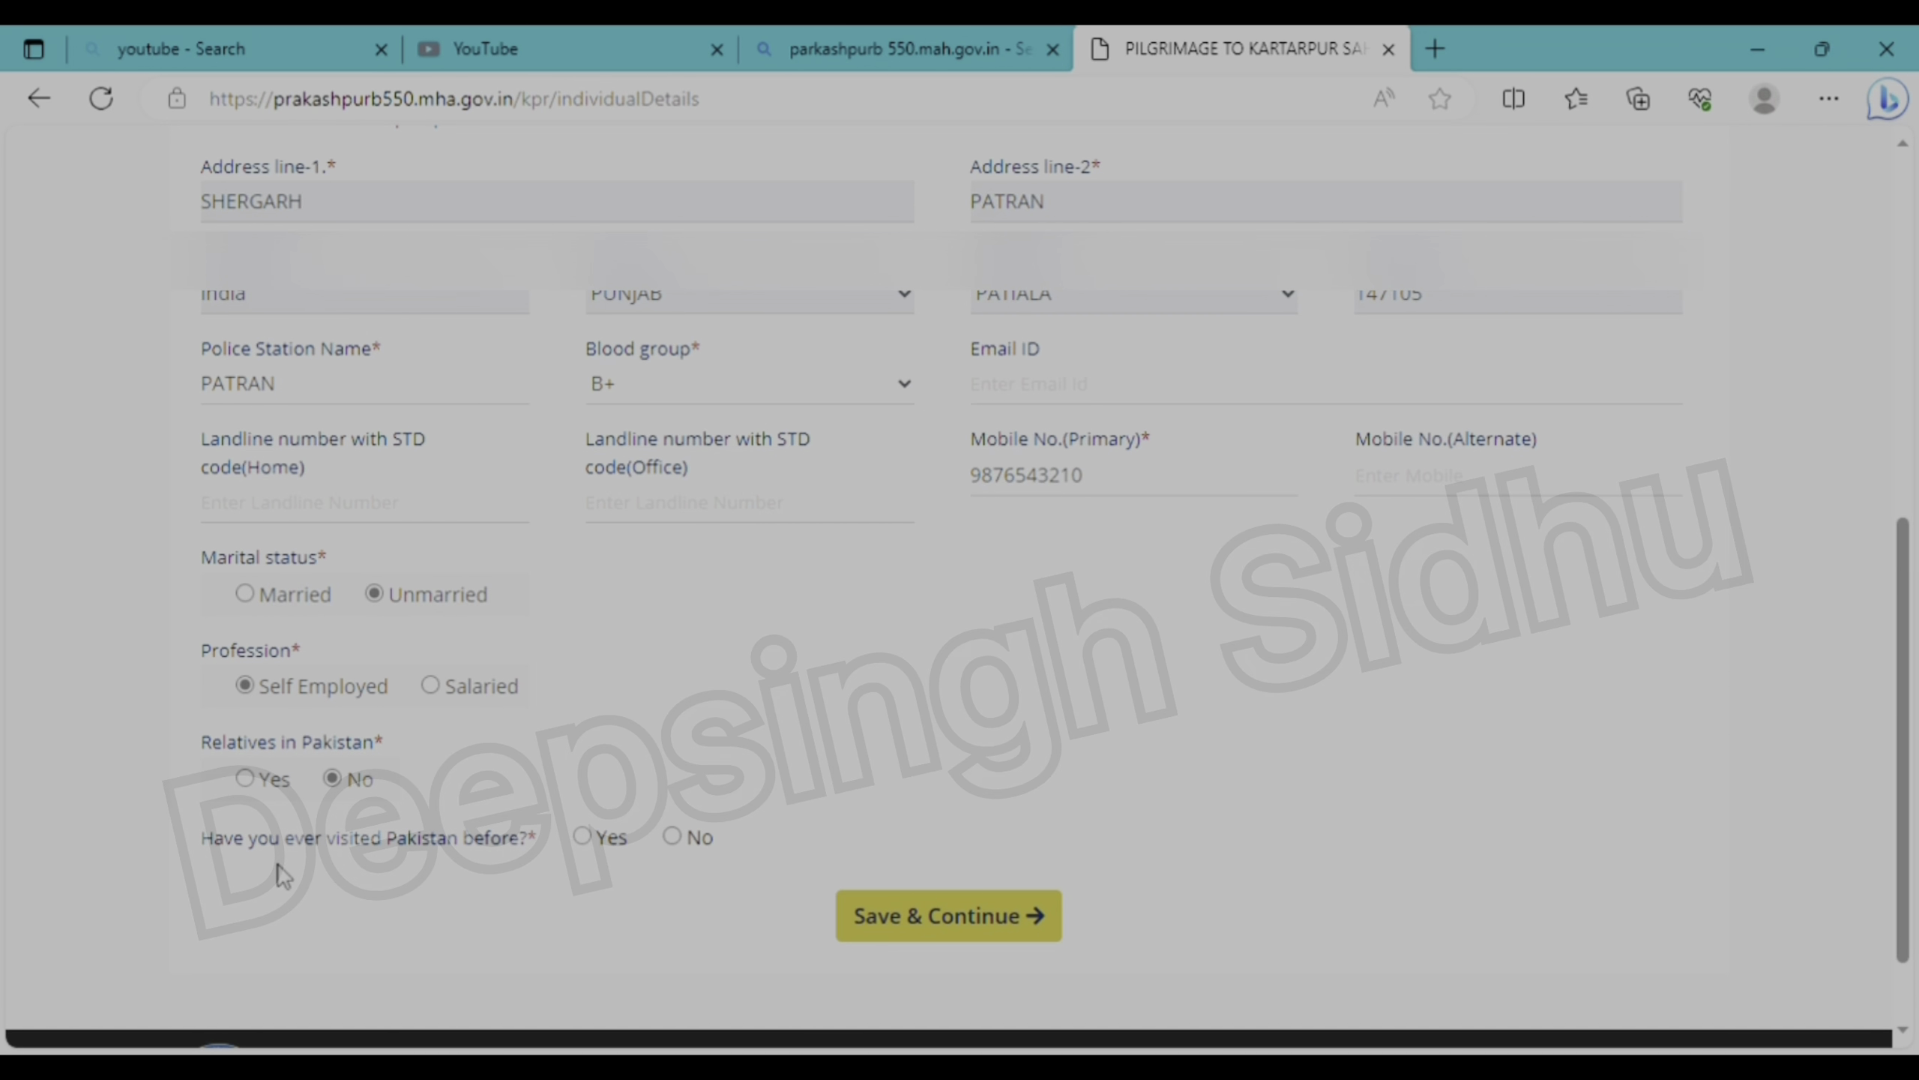
click(672, 835)
click(960, 937)
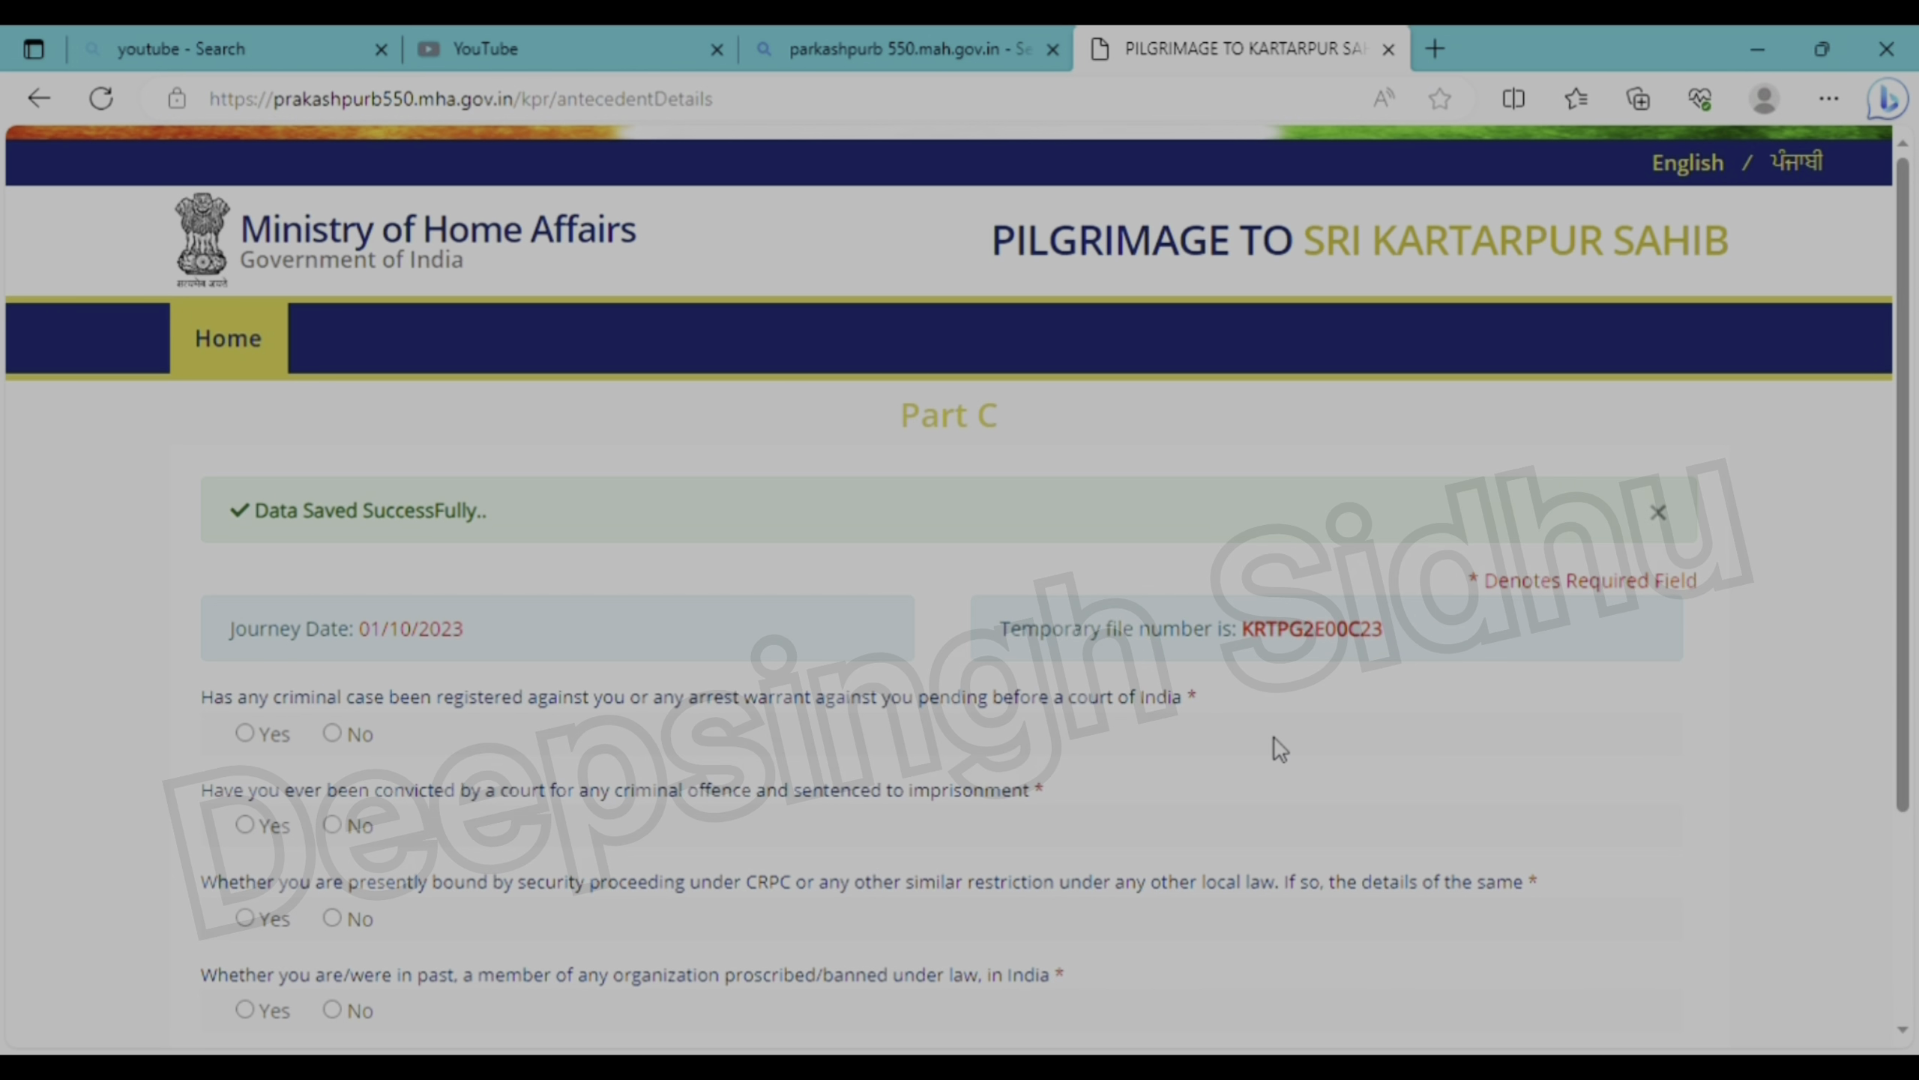
- Answer No to the criminal case, conviction, security proceeding and banned-organisation questions, then save
scroll(1279, 748, down, 3)
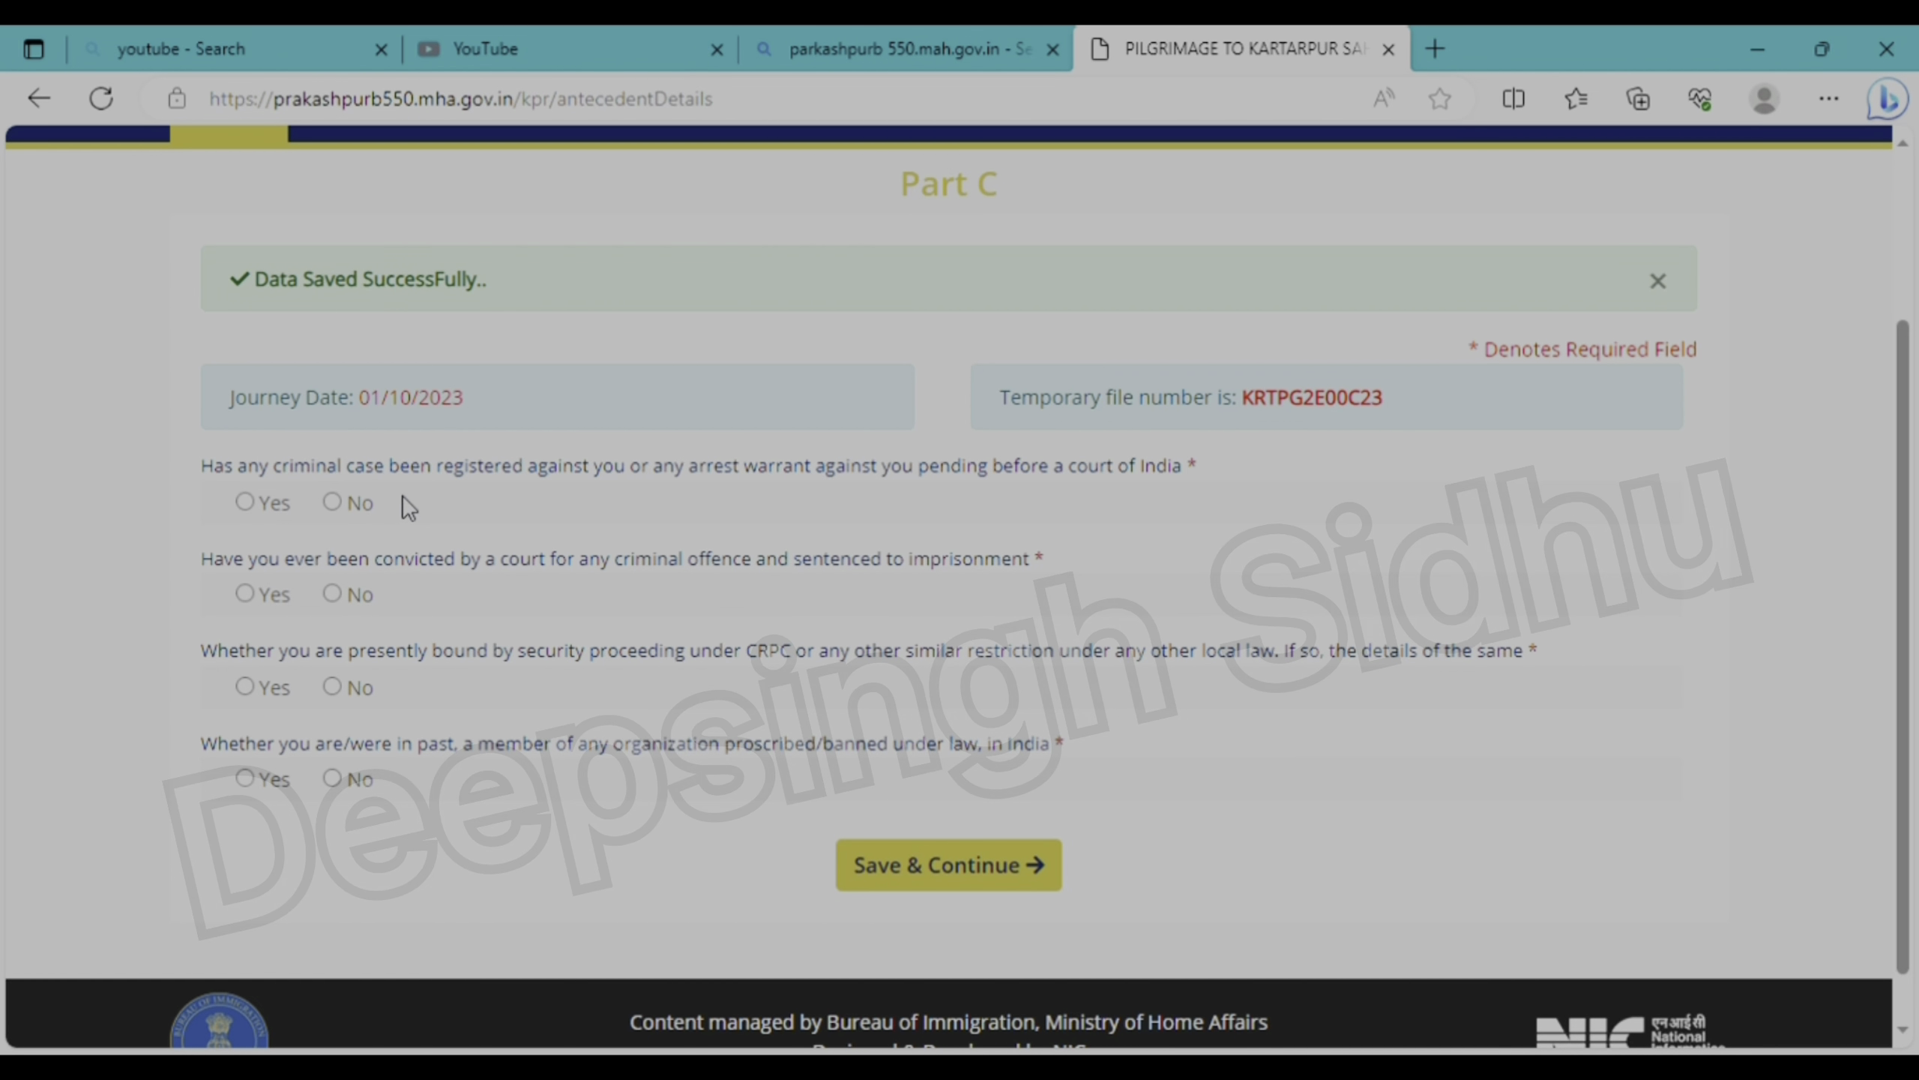
click(332, 502)
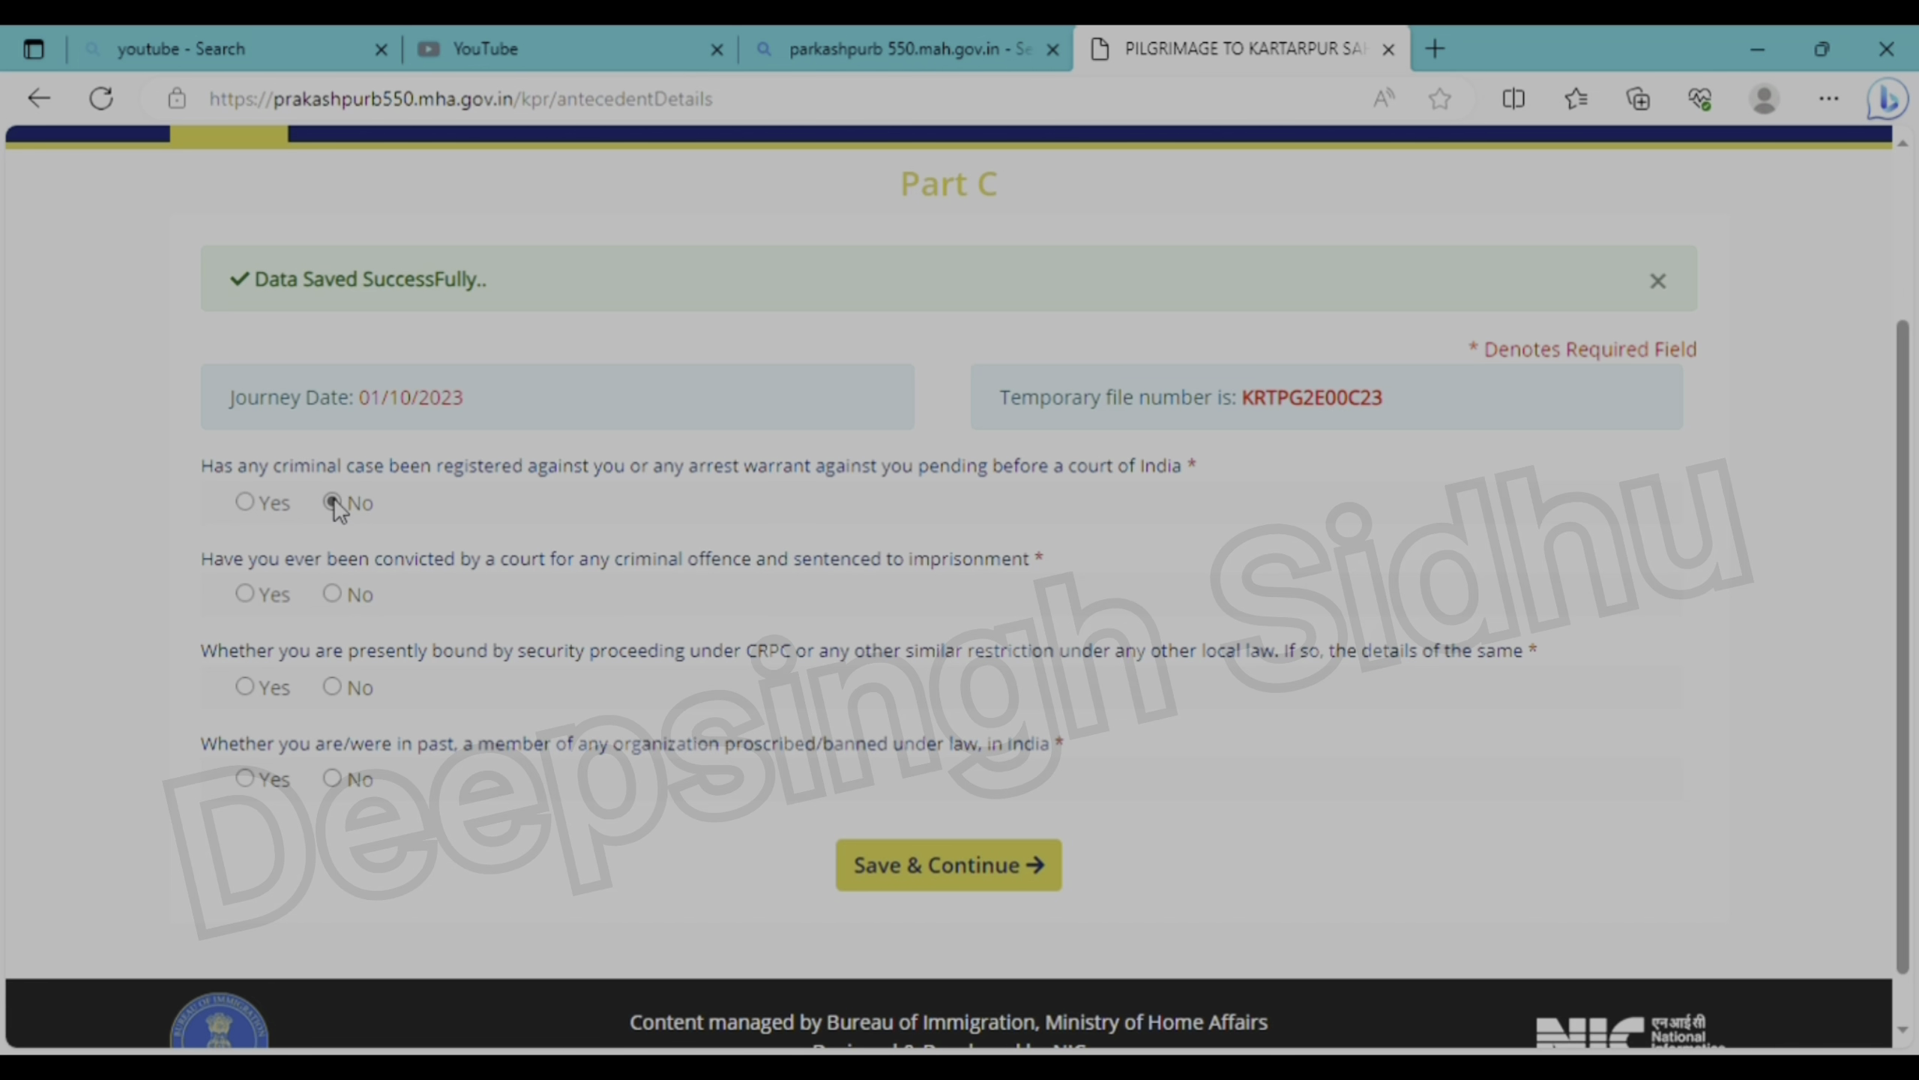
click(333, 593)
click(335, 685)
click(334, 779)
click(967, 869)
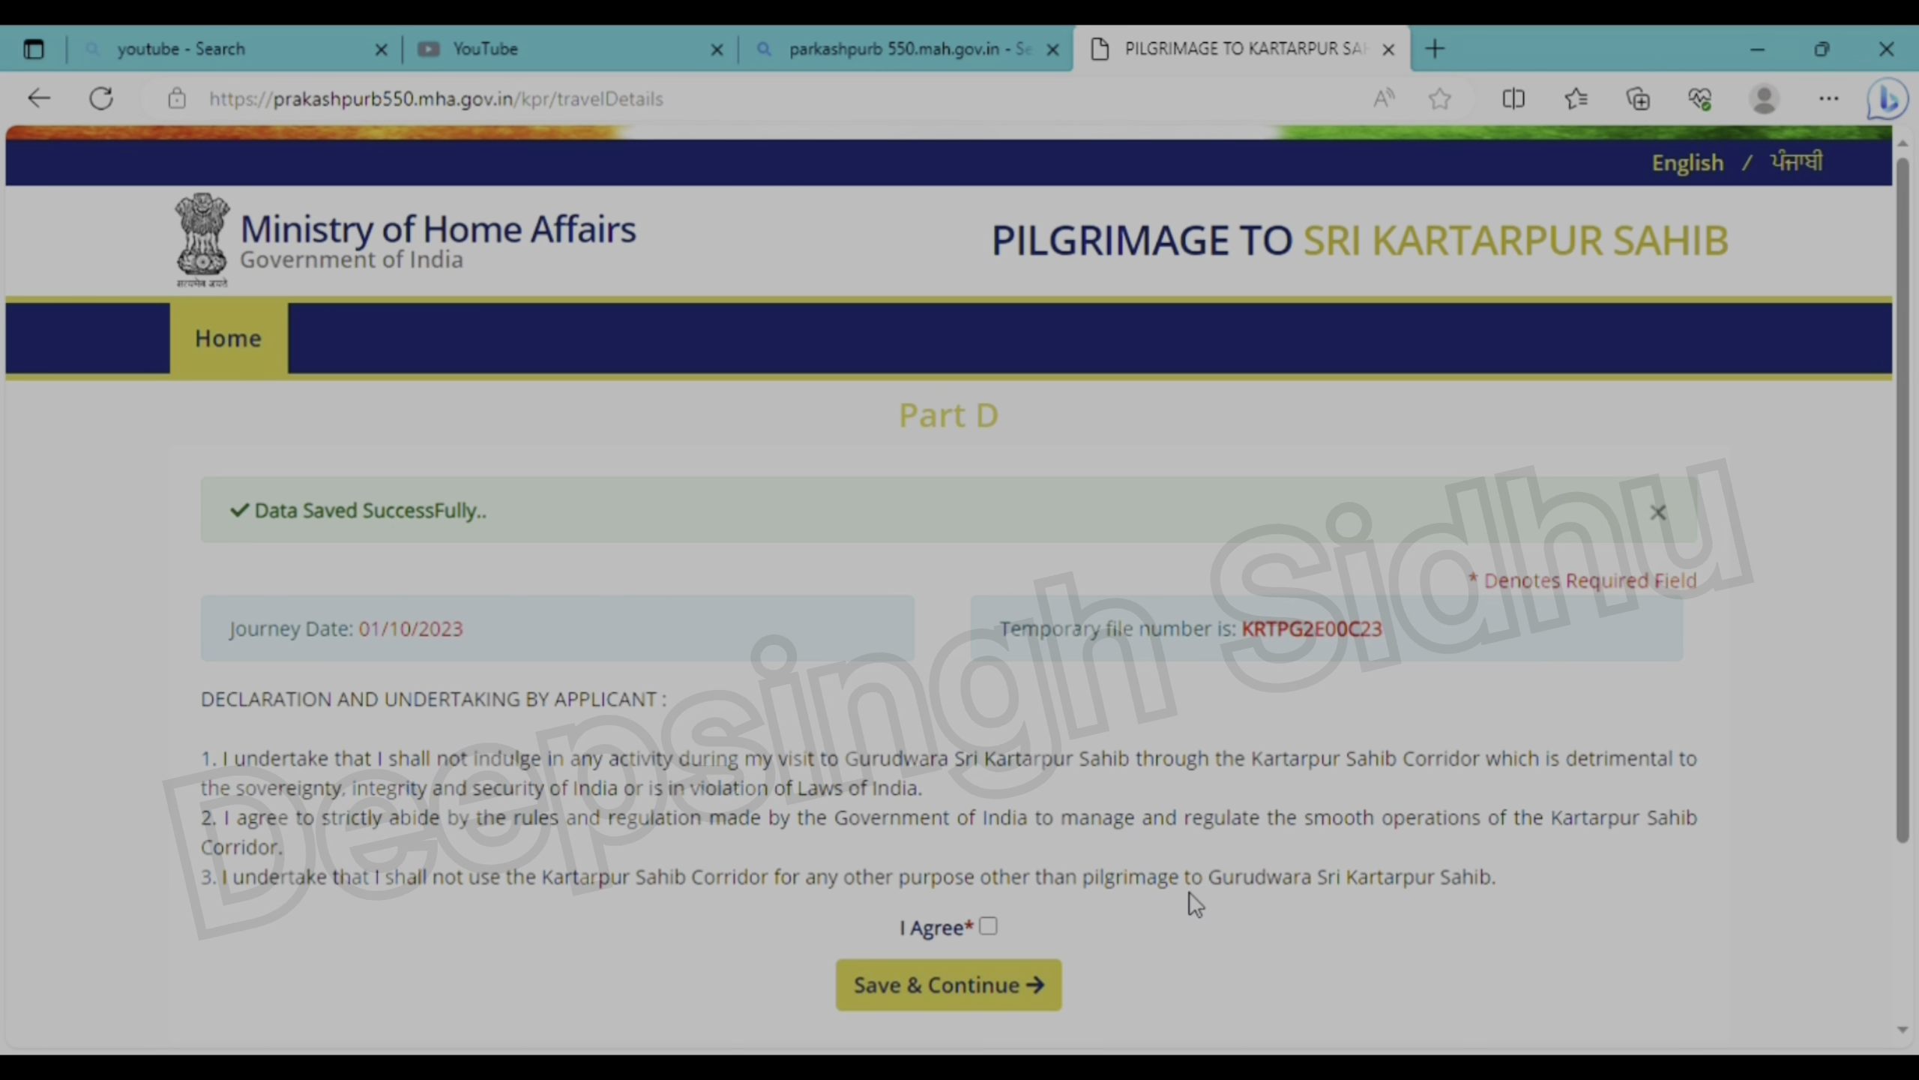
- Accept the declaration and undertaking, copy the temporary file number, and save Part D
scroll(1195, 903, down, 2)
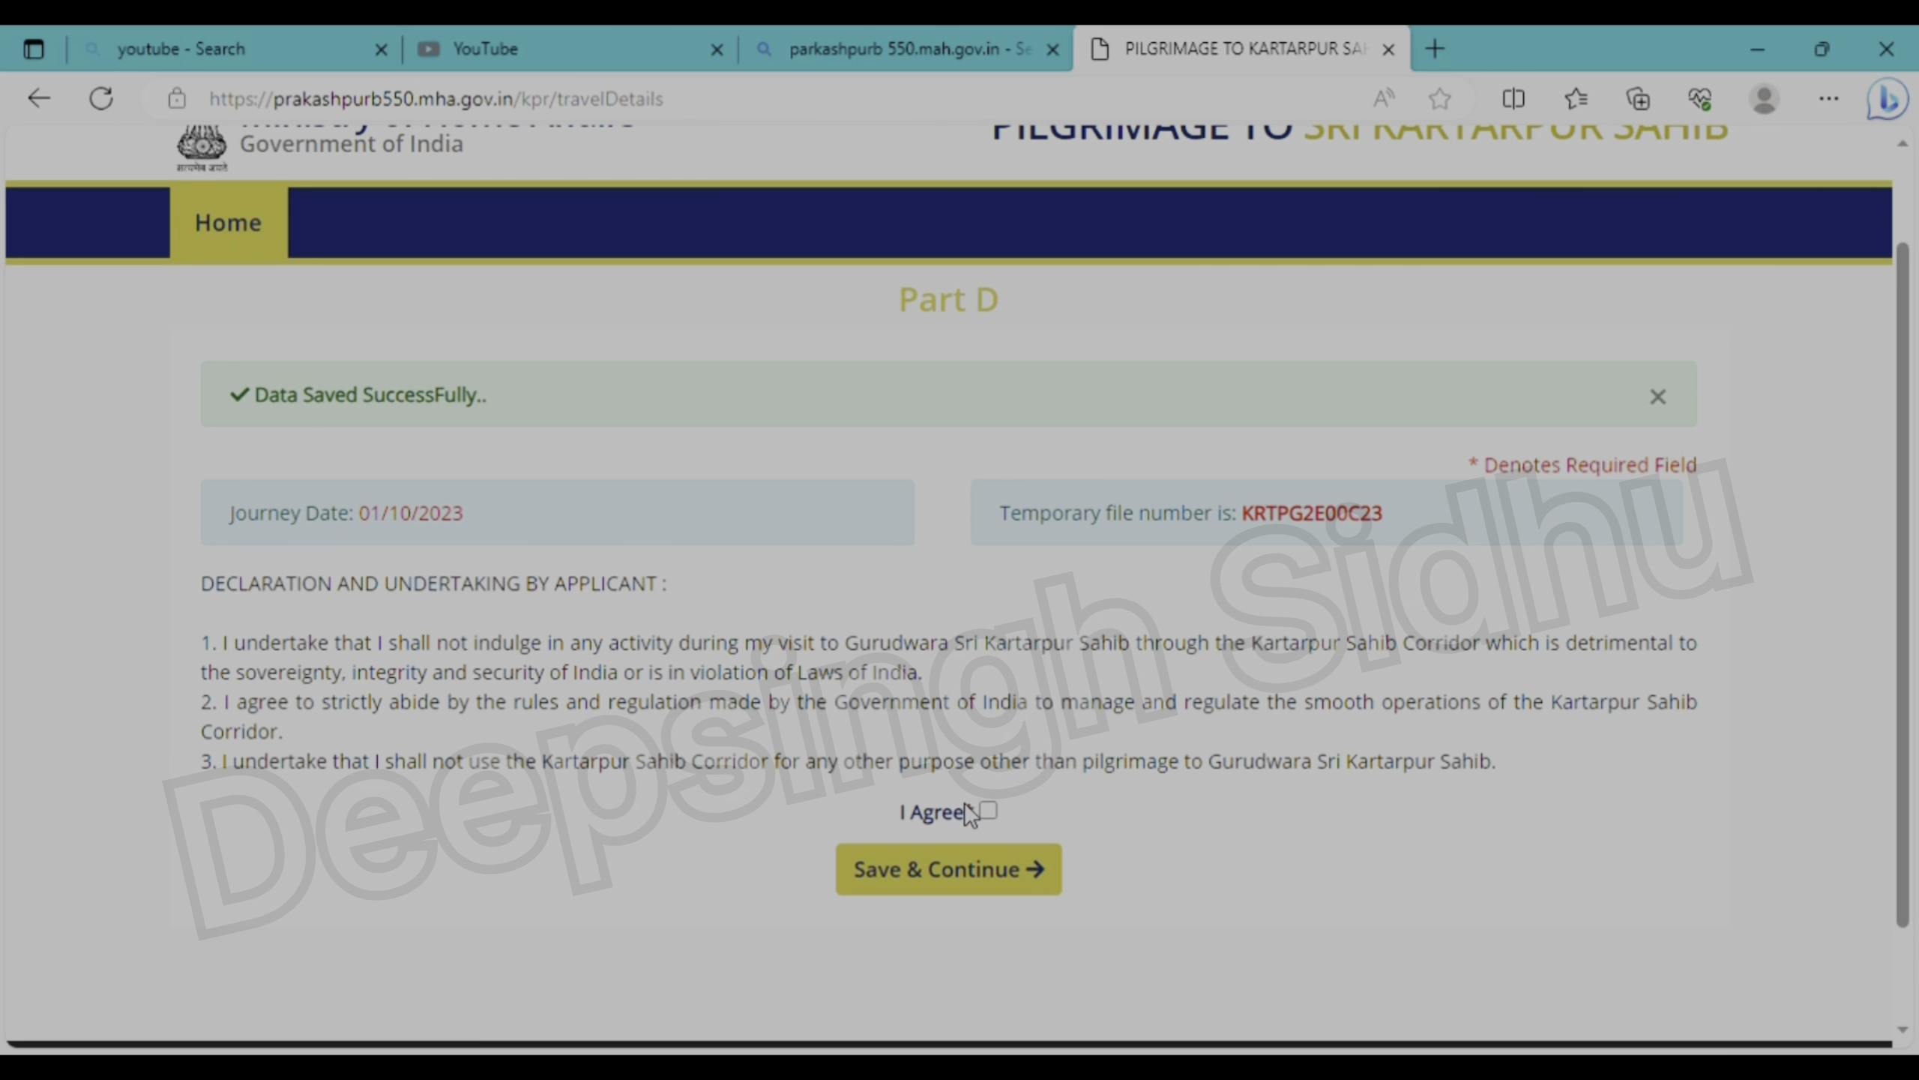
click(989, 813)
drag(1394, 505, 1252, 532)
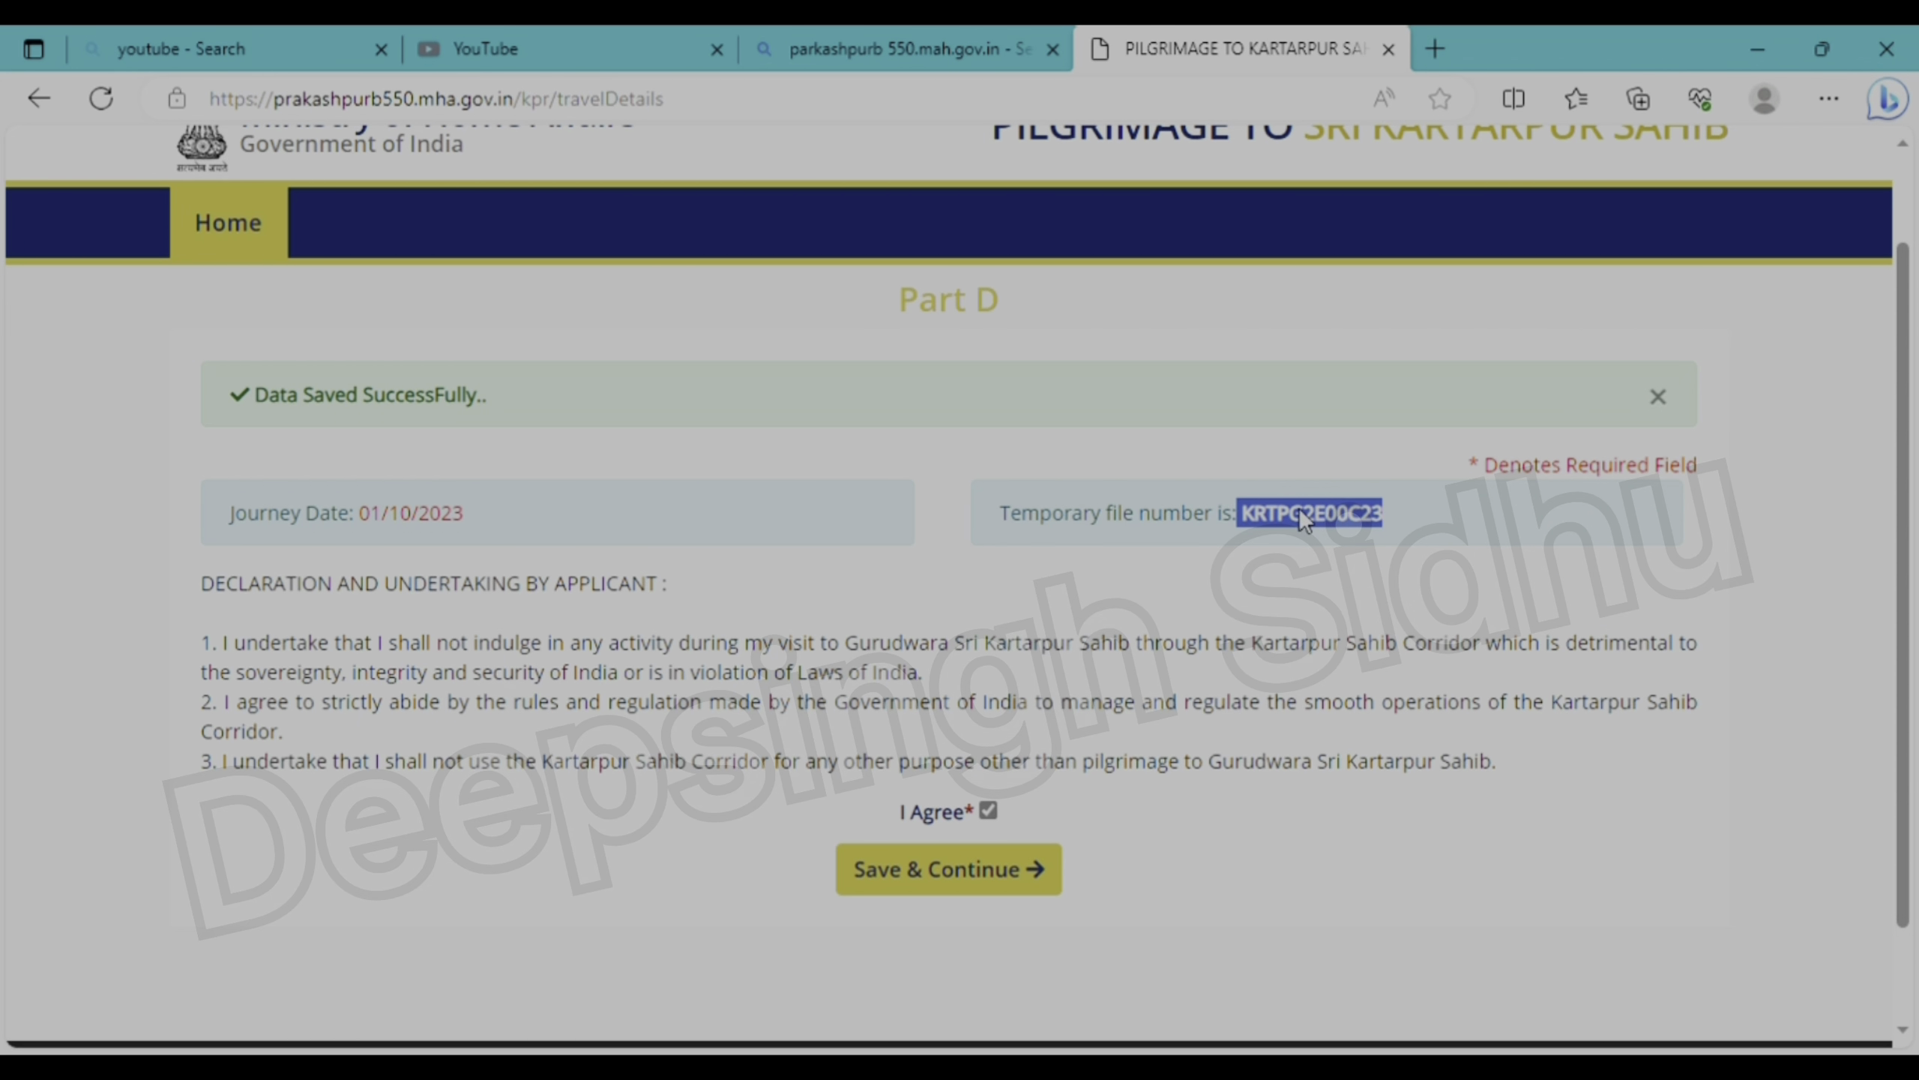
click(1222, 853)
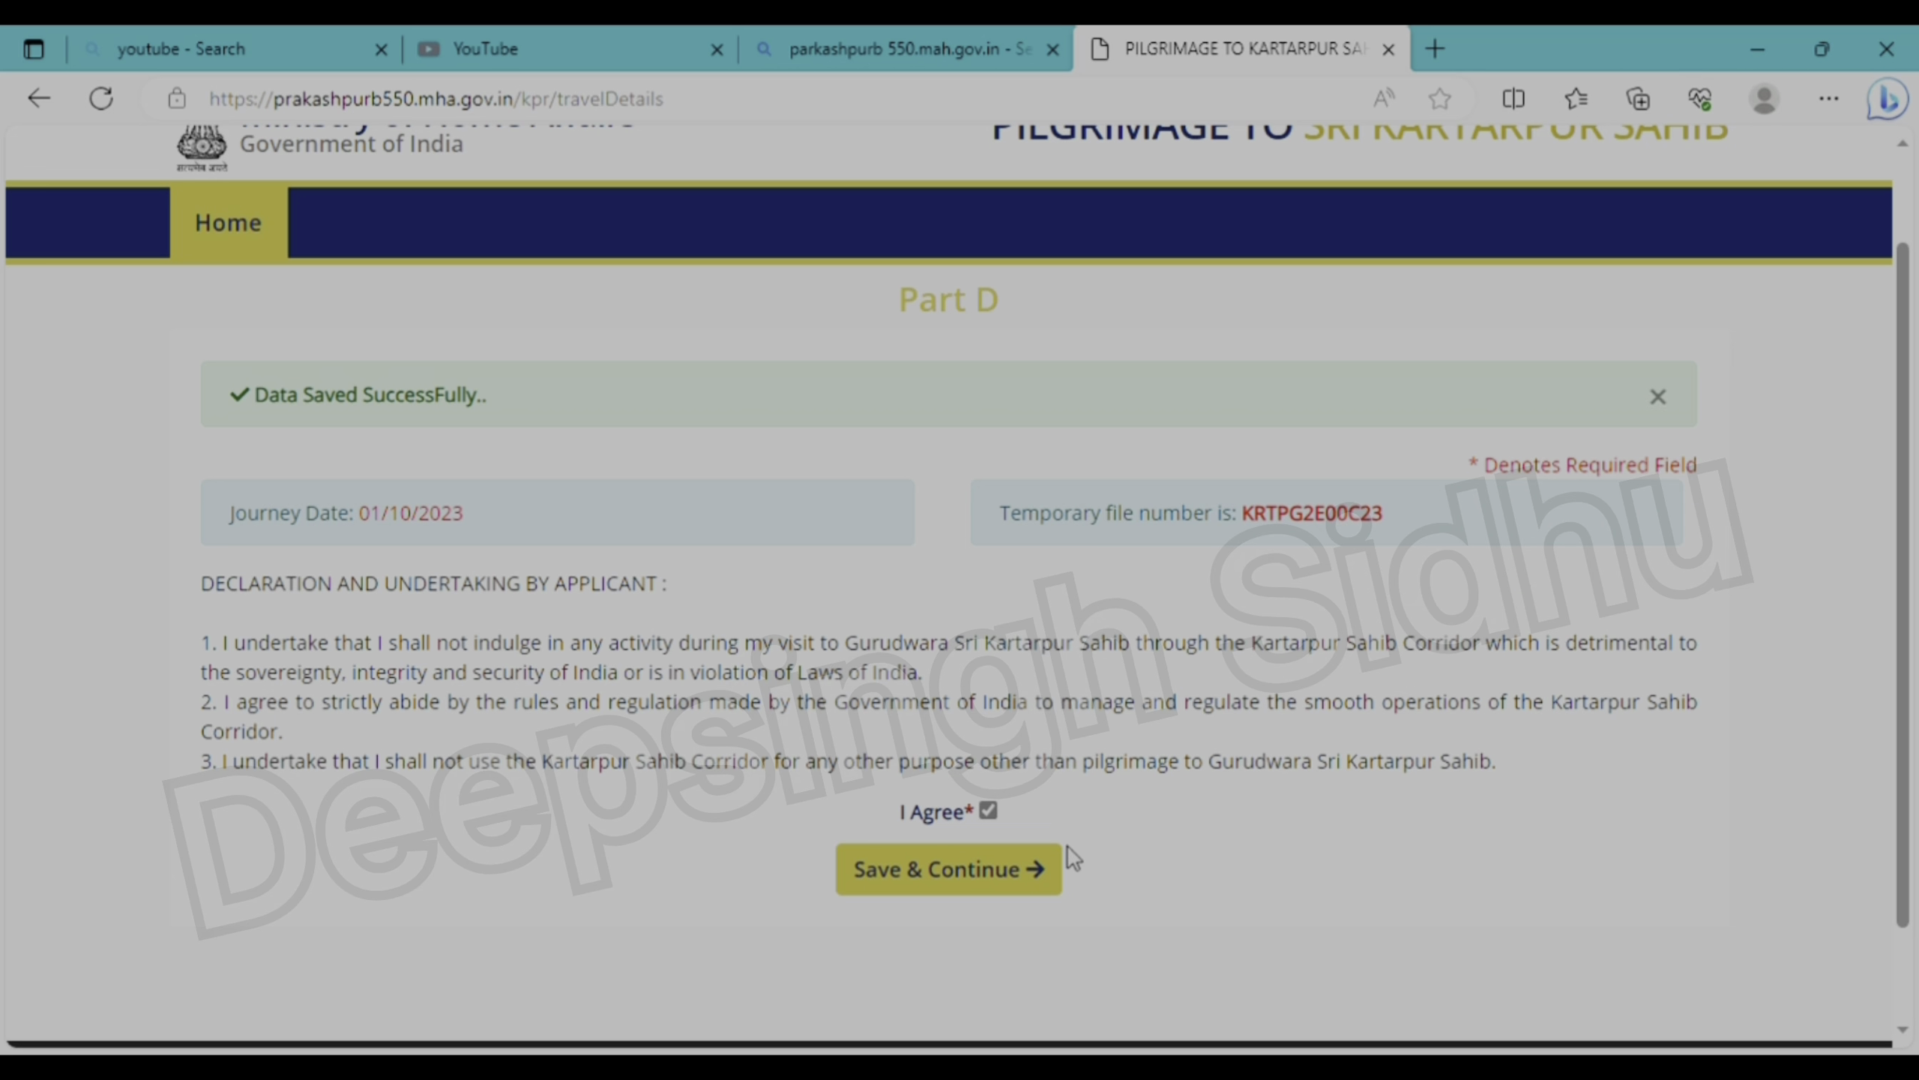
click(989, 870)
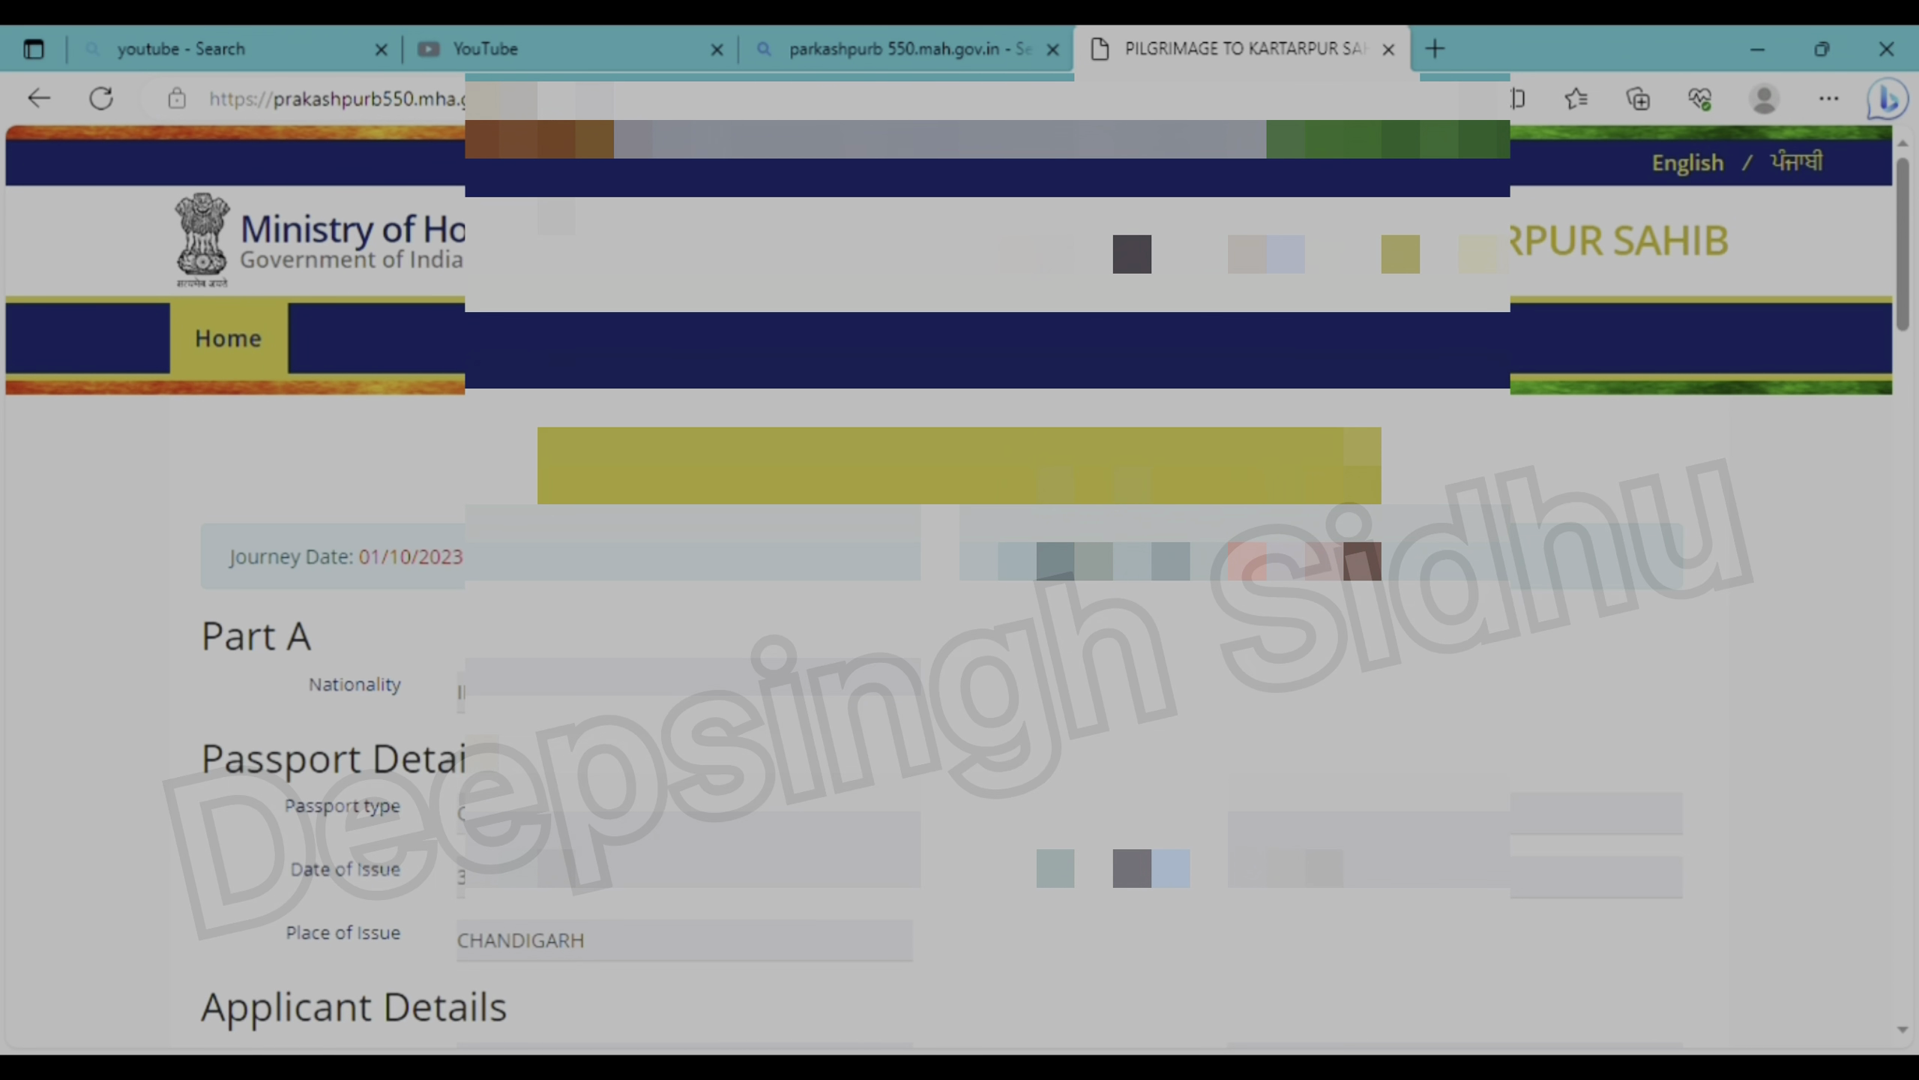
- Review the full application preview, then submit it and confirm the final submission
scroll(960, 574, down, 10)
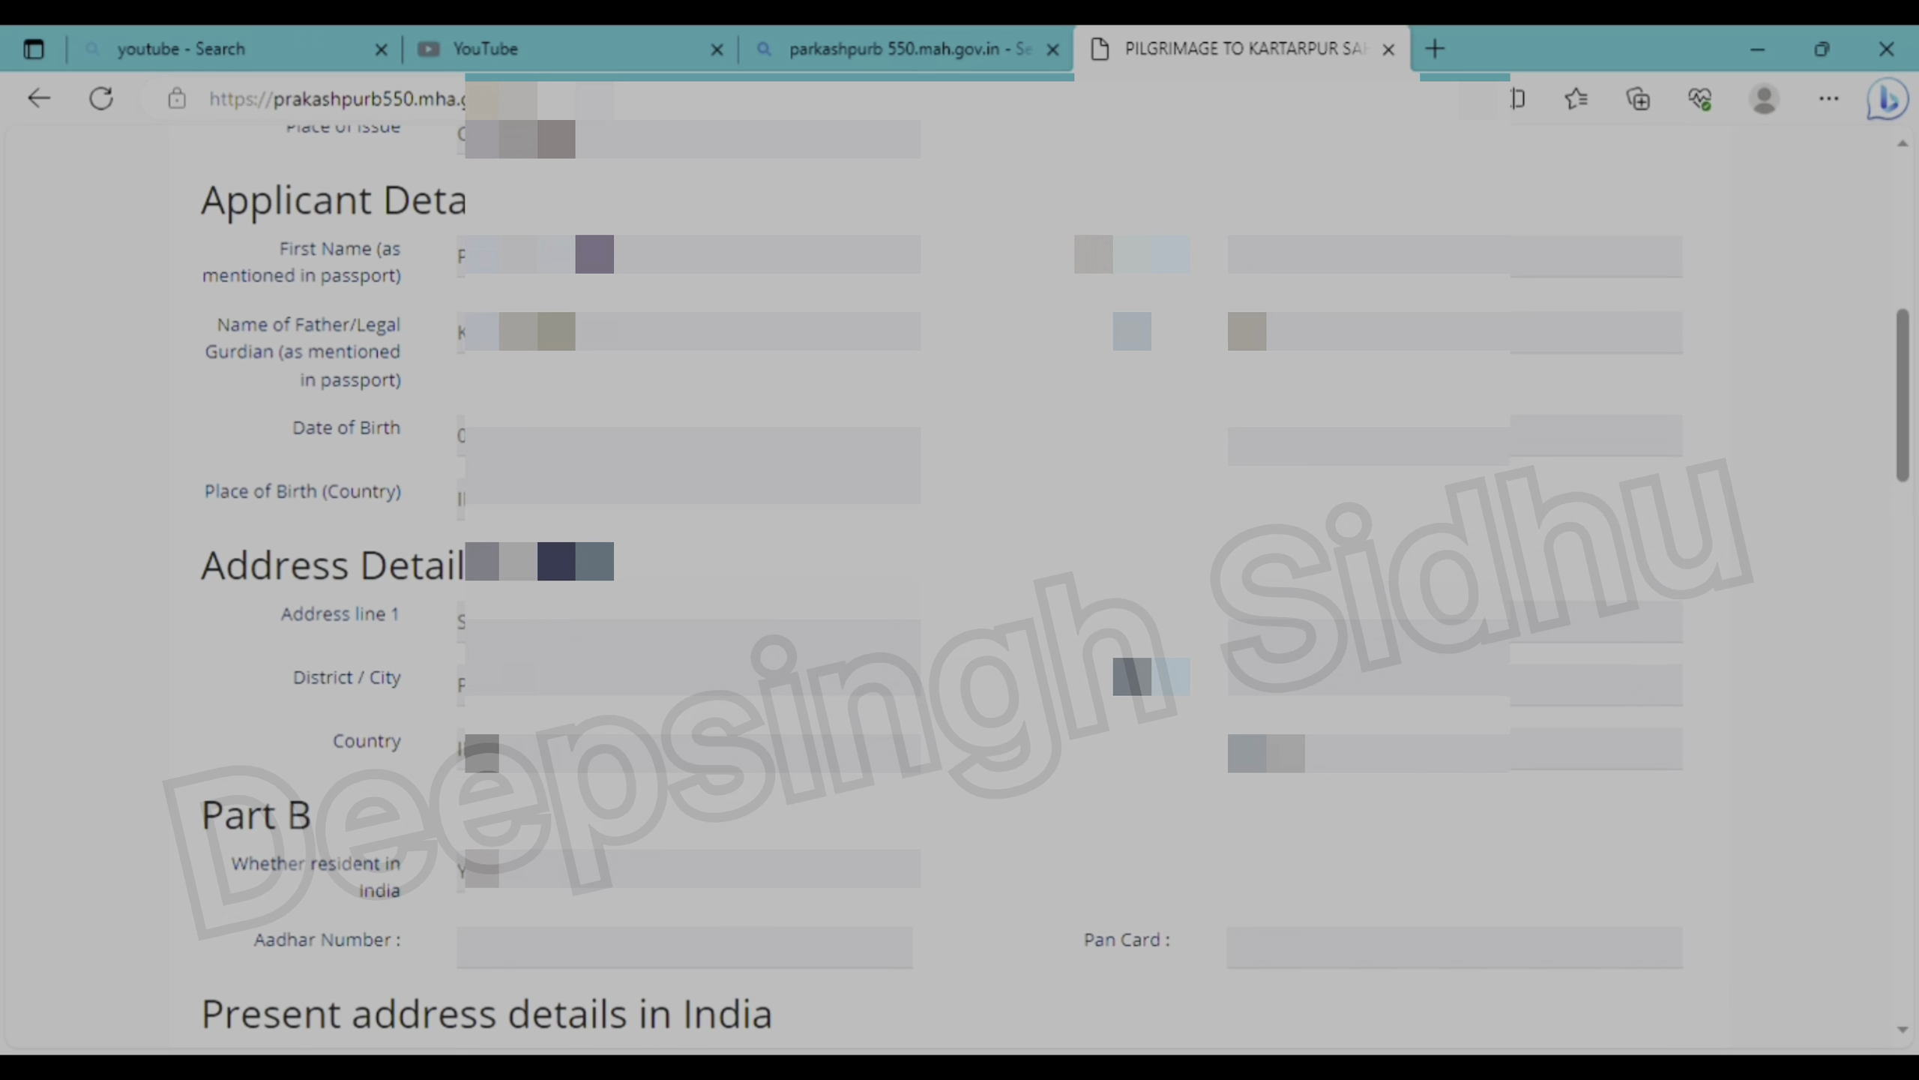
scroll(960, 574, down, 8)
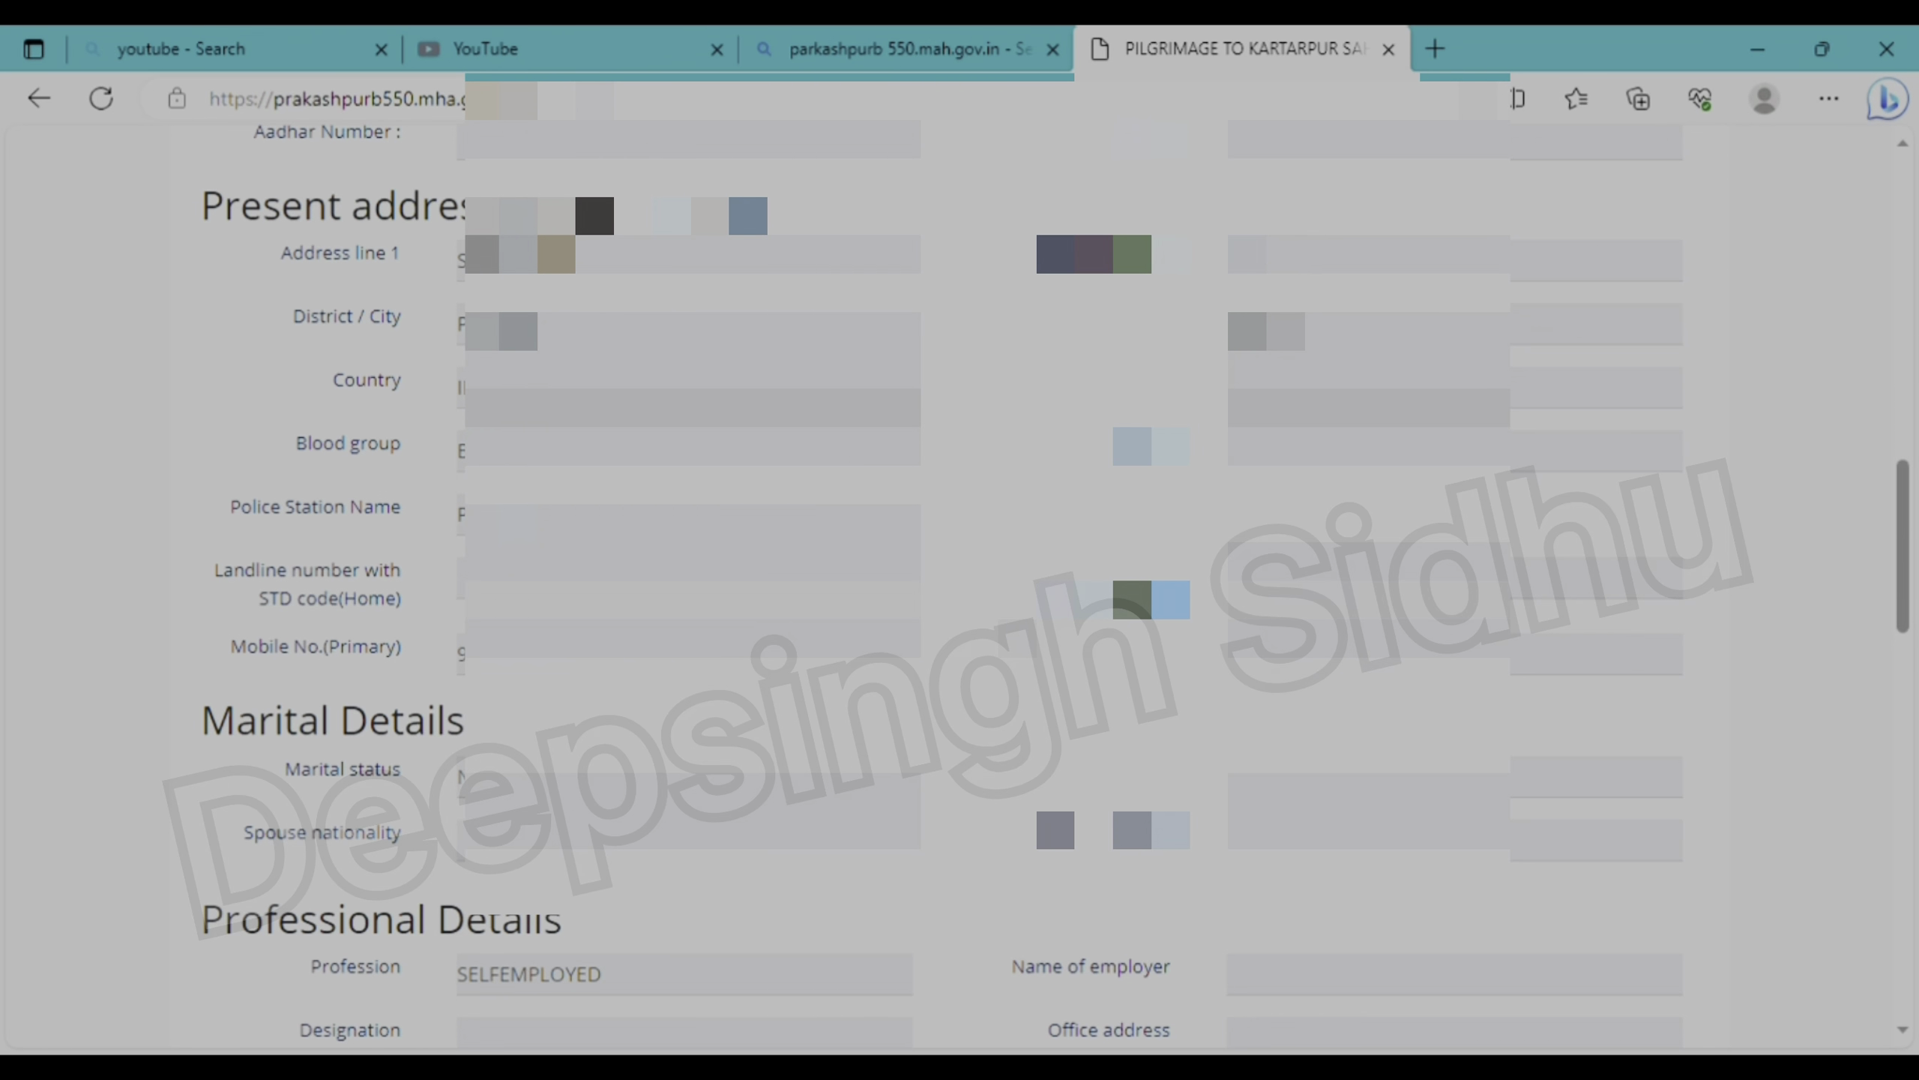
scroll(1291, 690, down, 7)
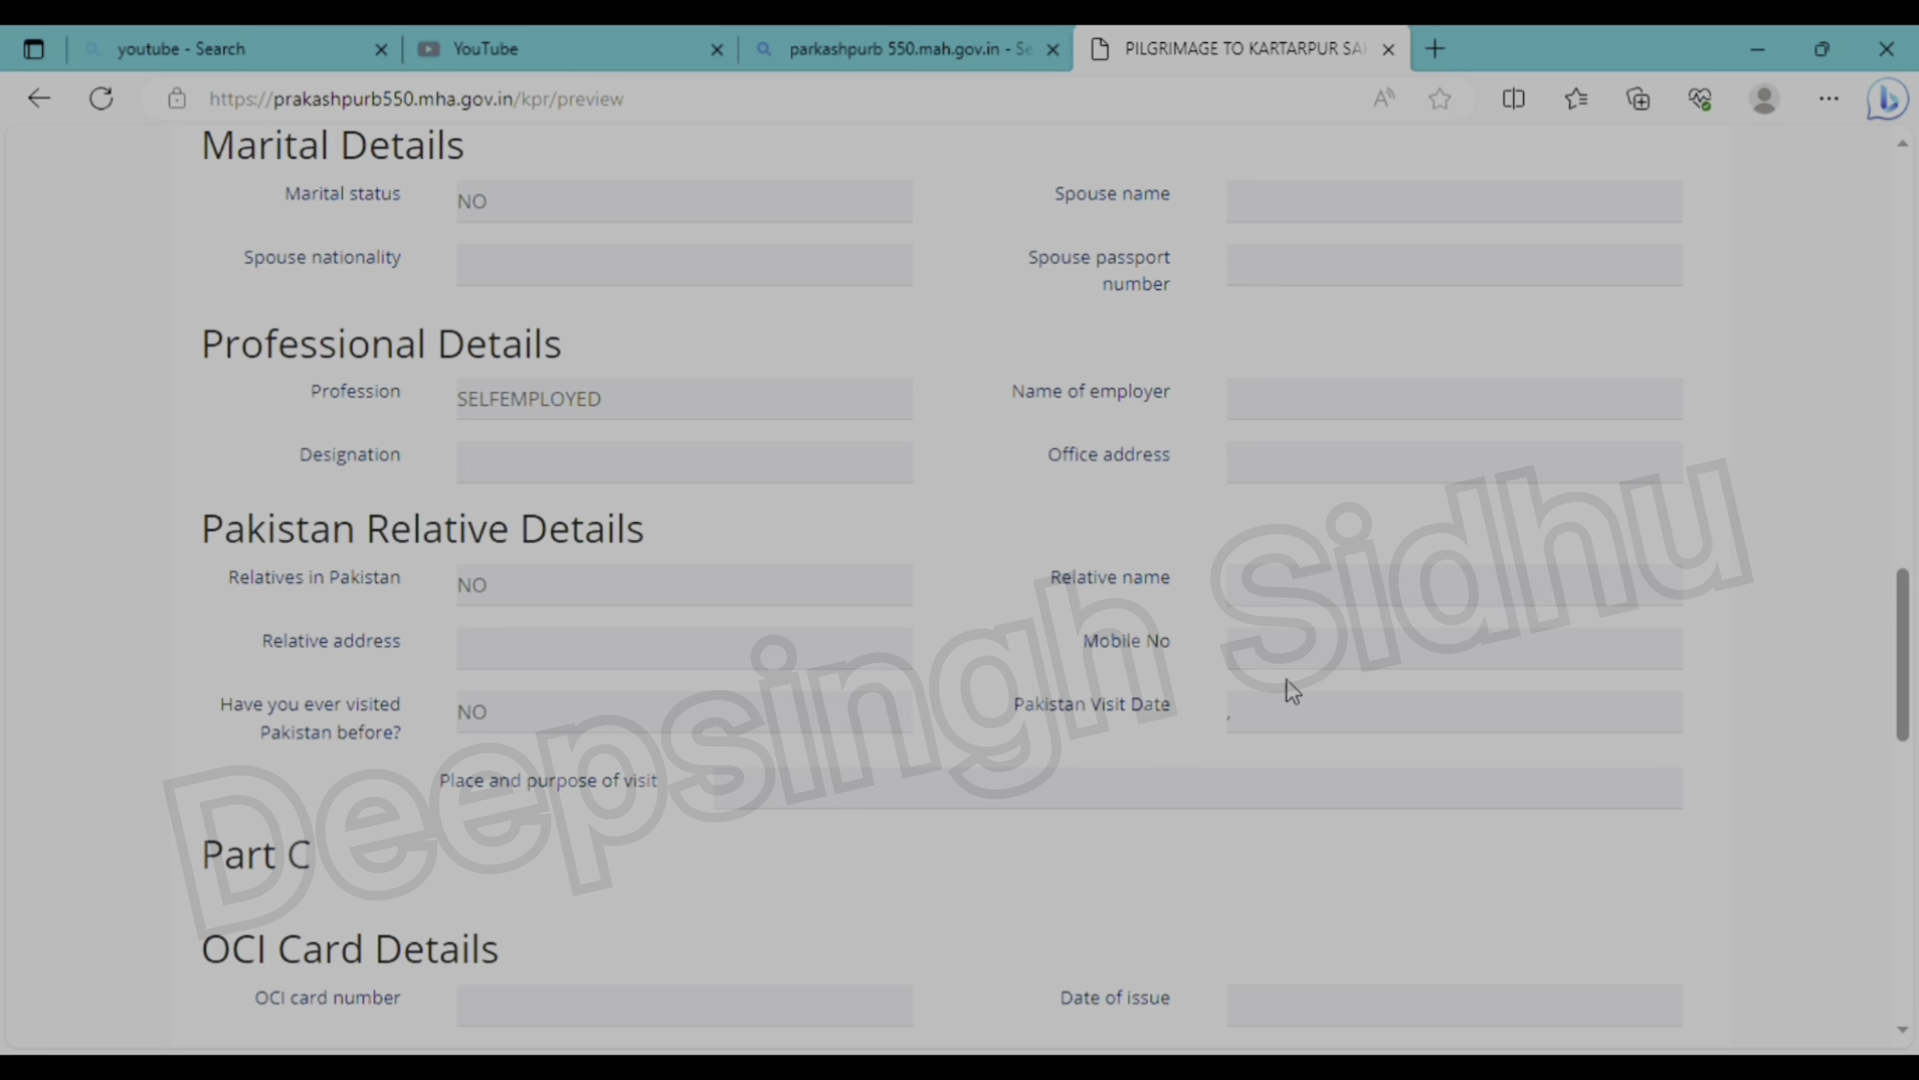
scroll(1293, 689, down, 8)
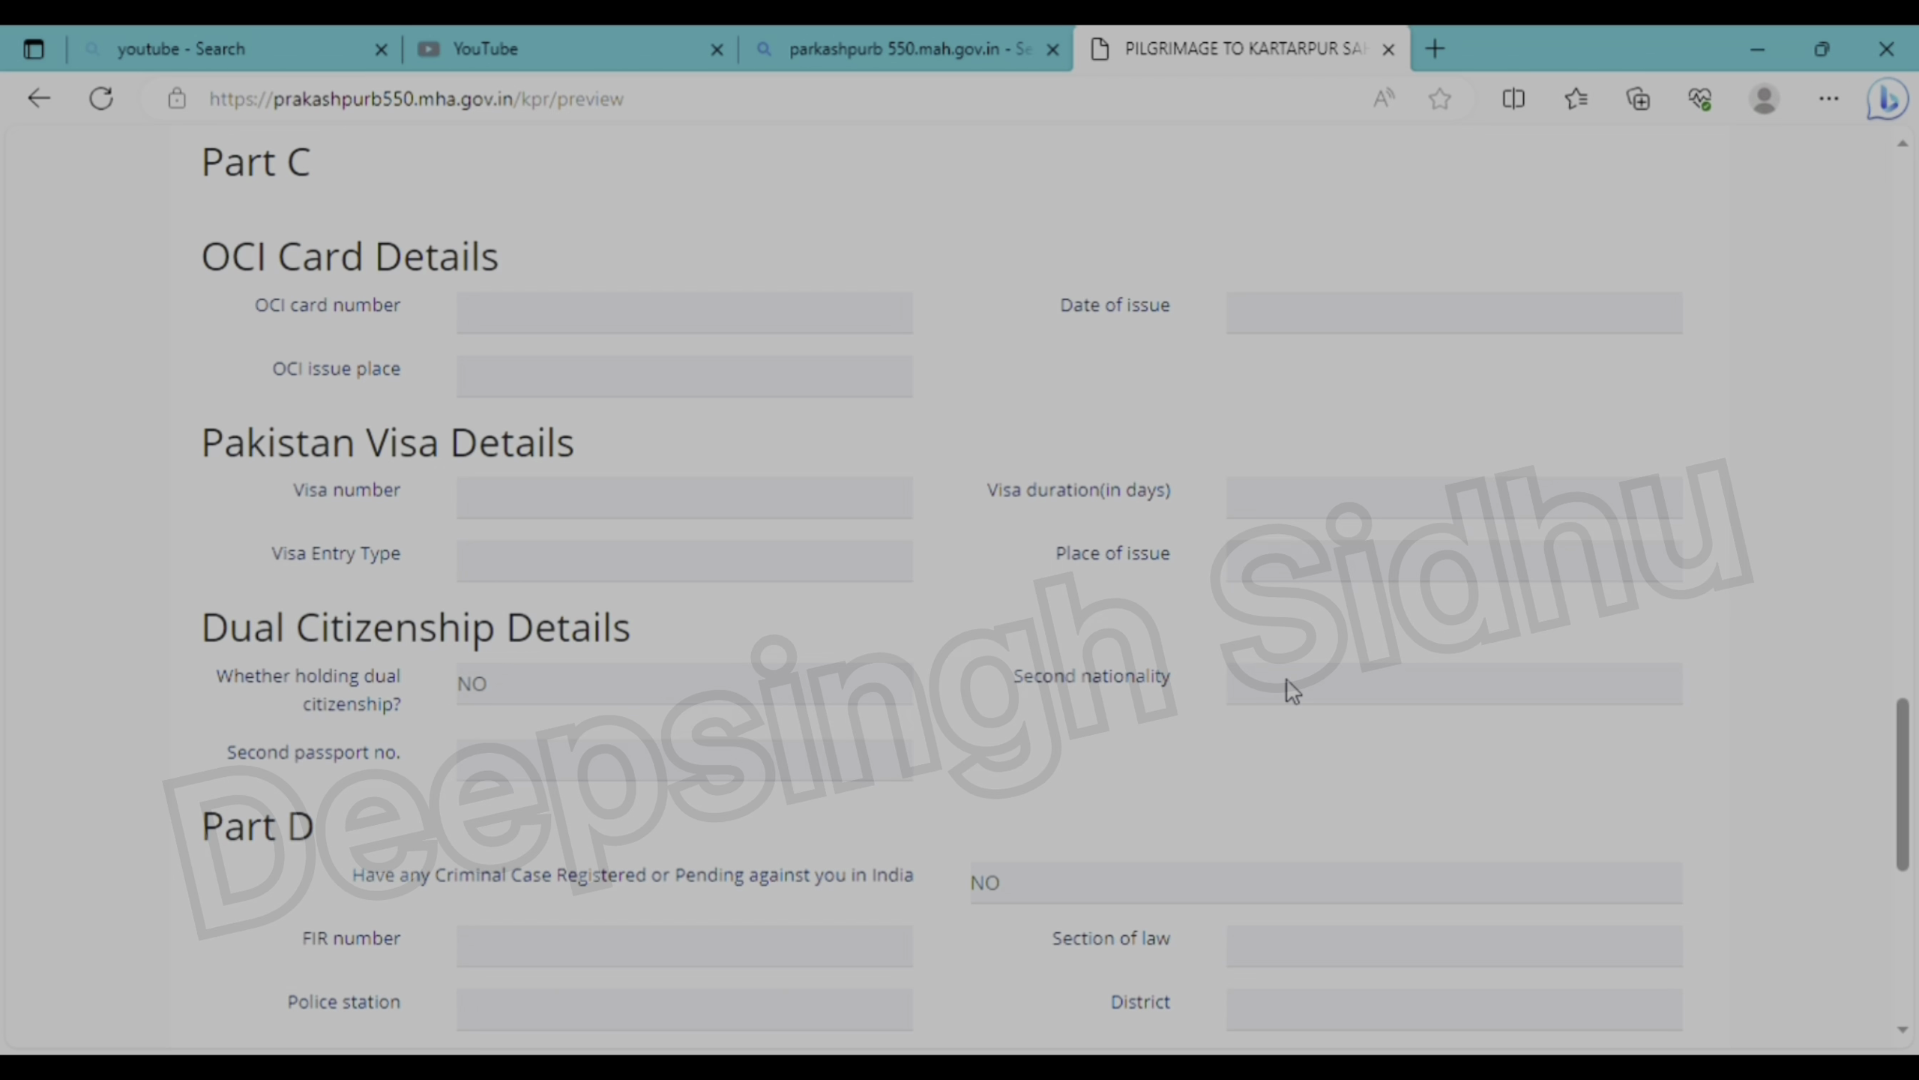
scroll(1292, 690, down, 8)
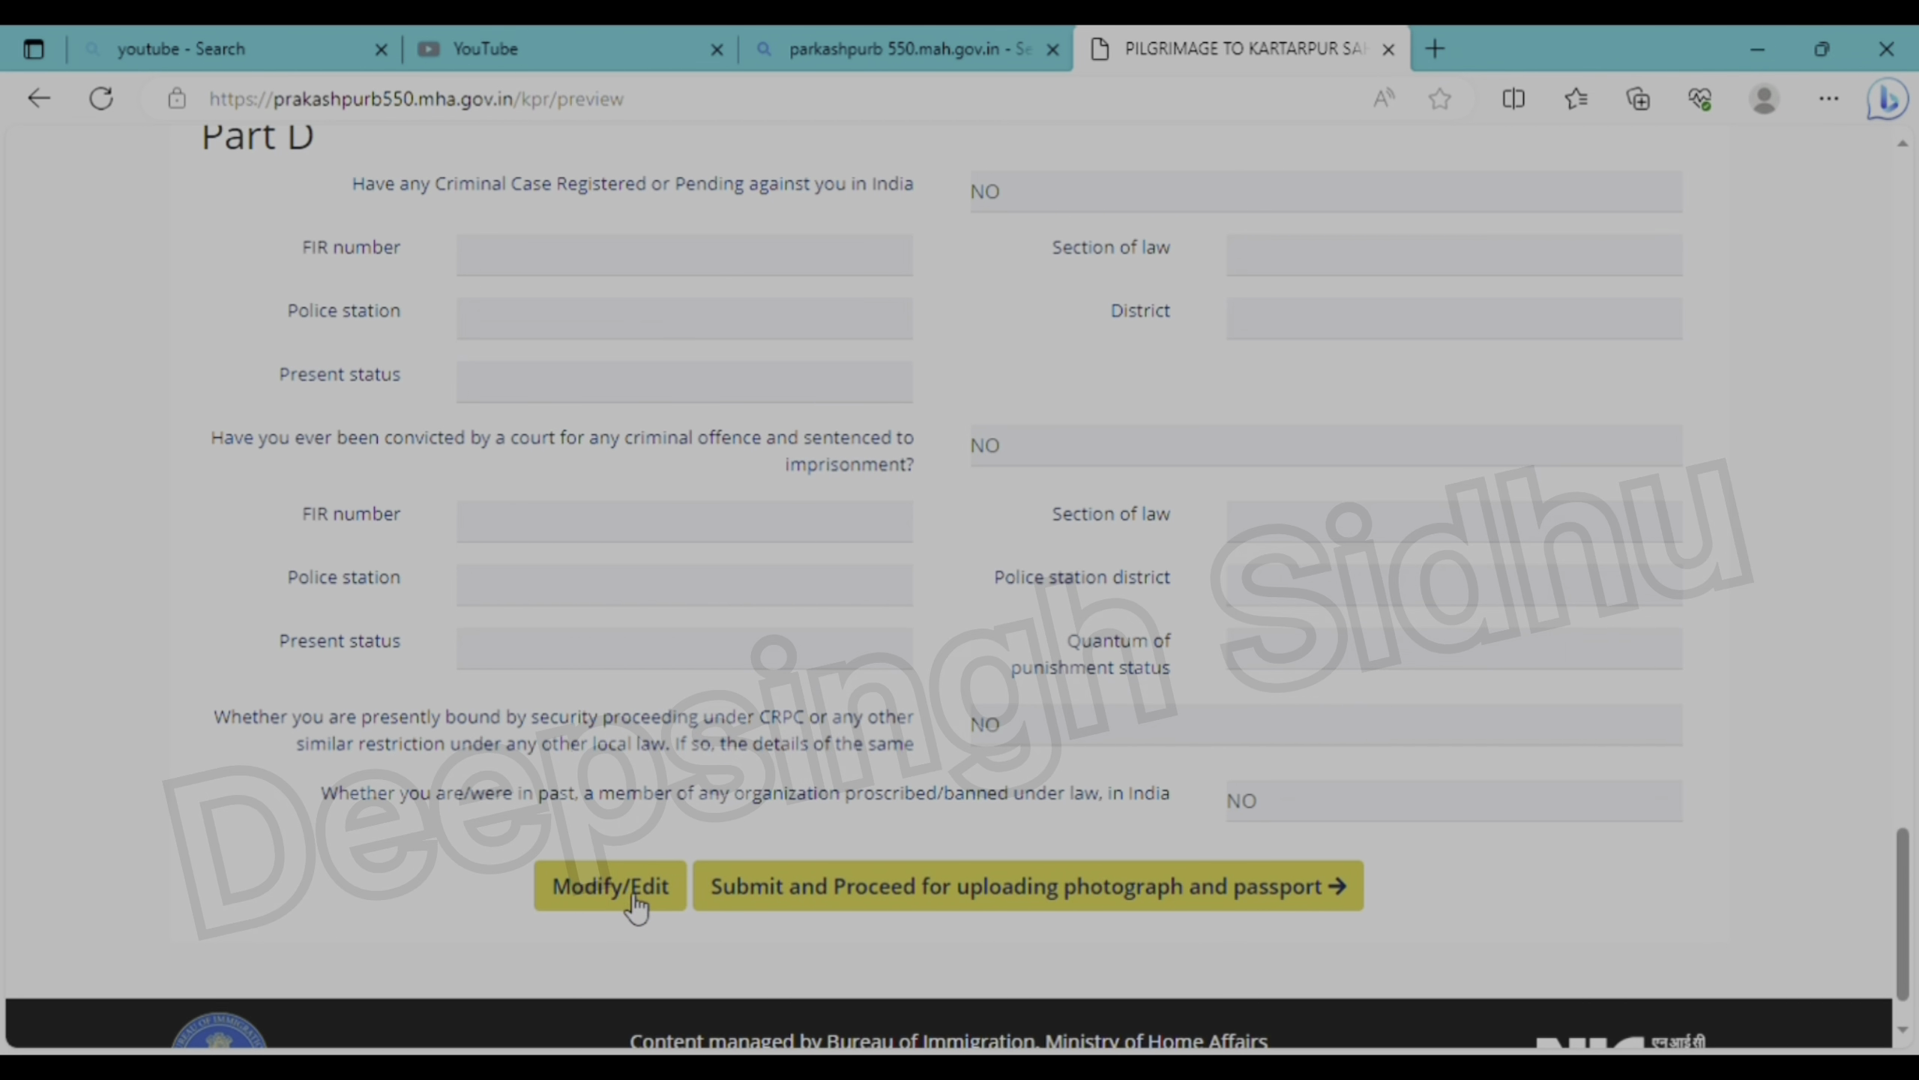
click(1080, 896)
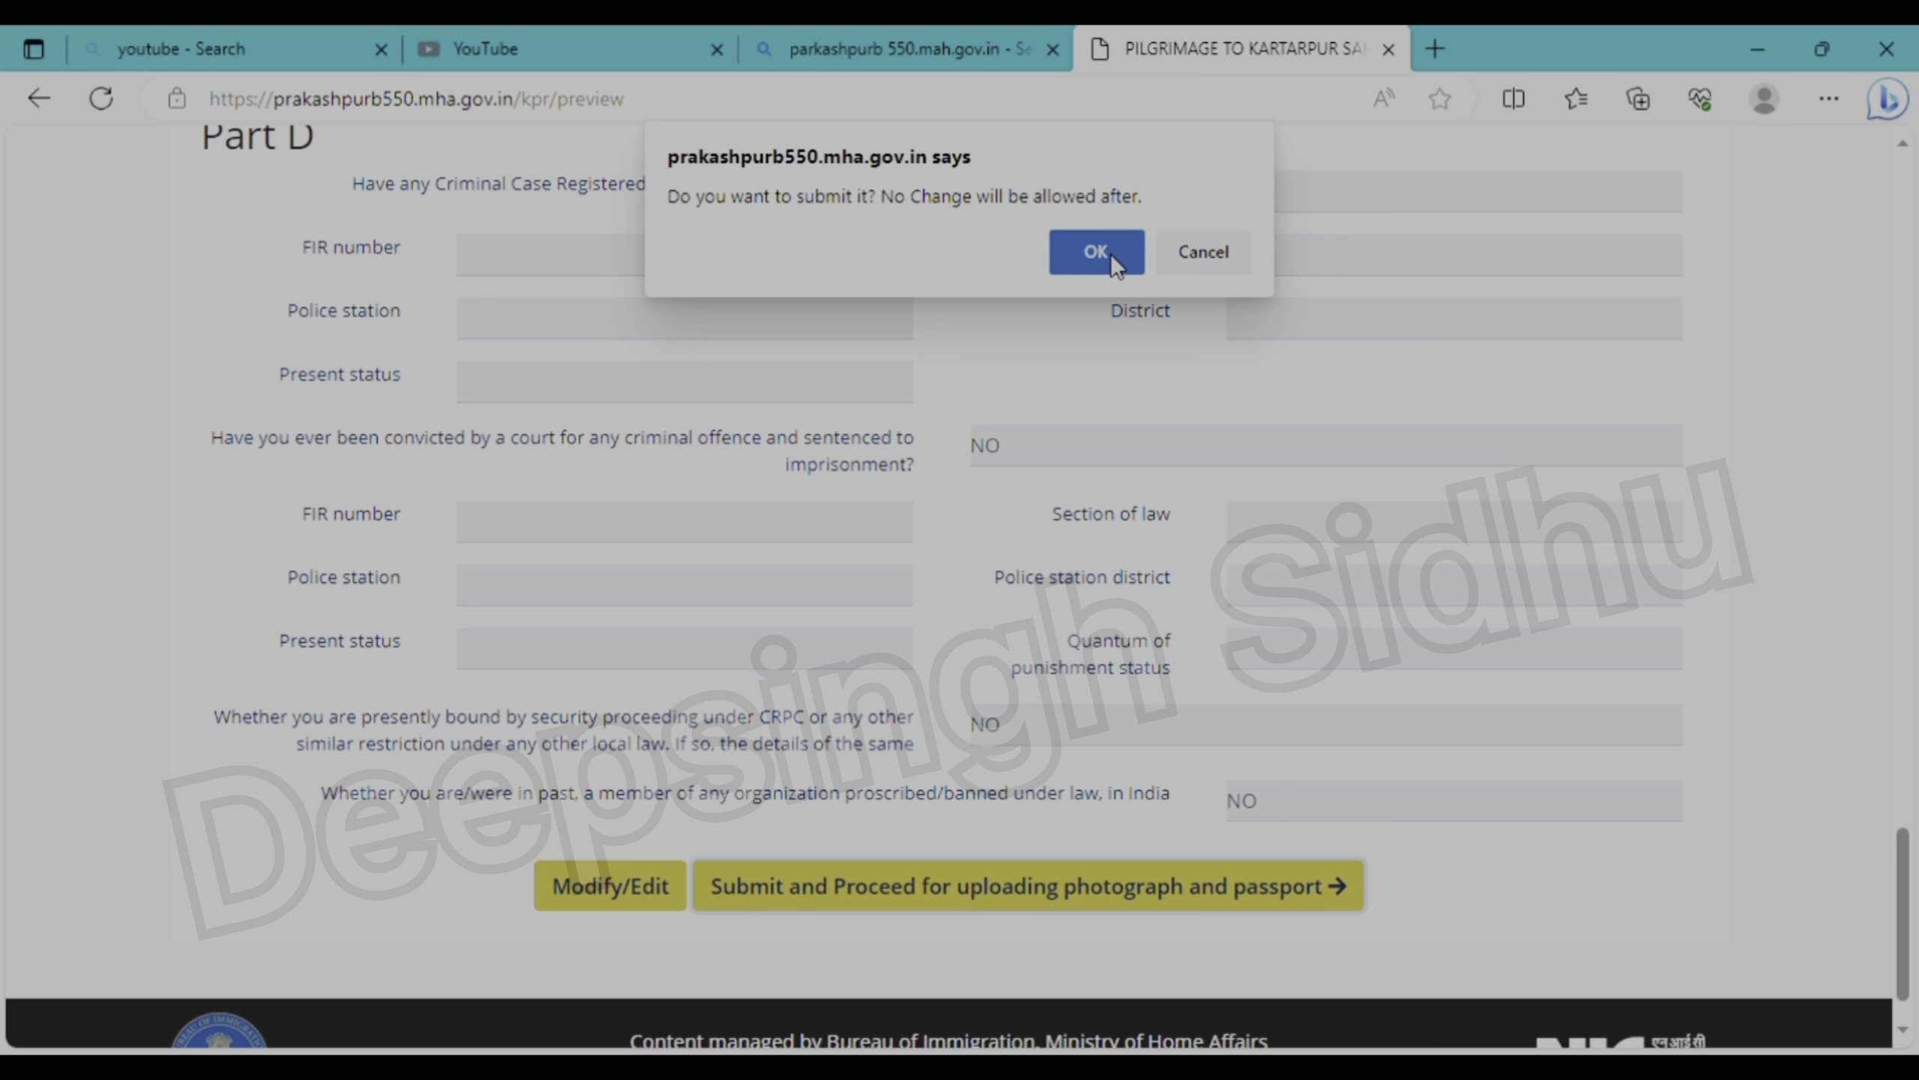
click(1109, 253)
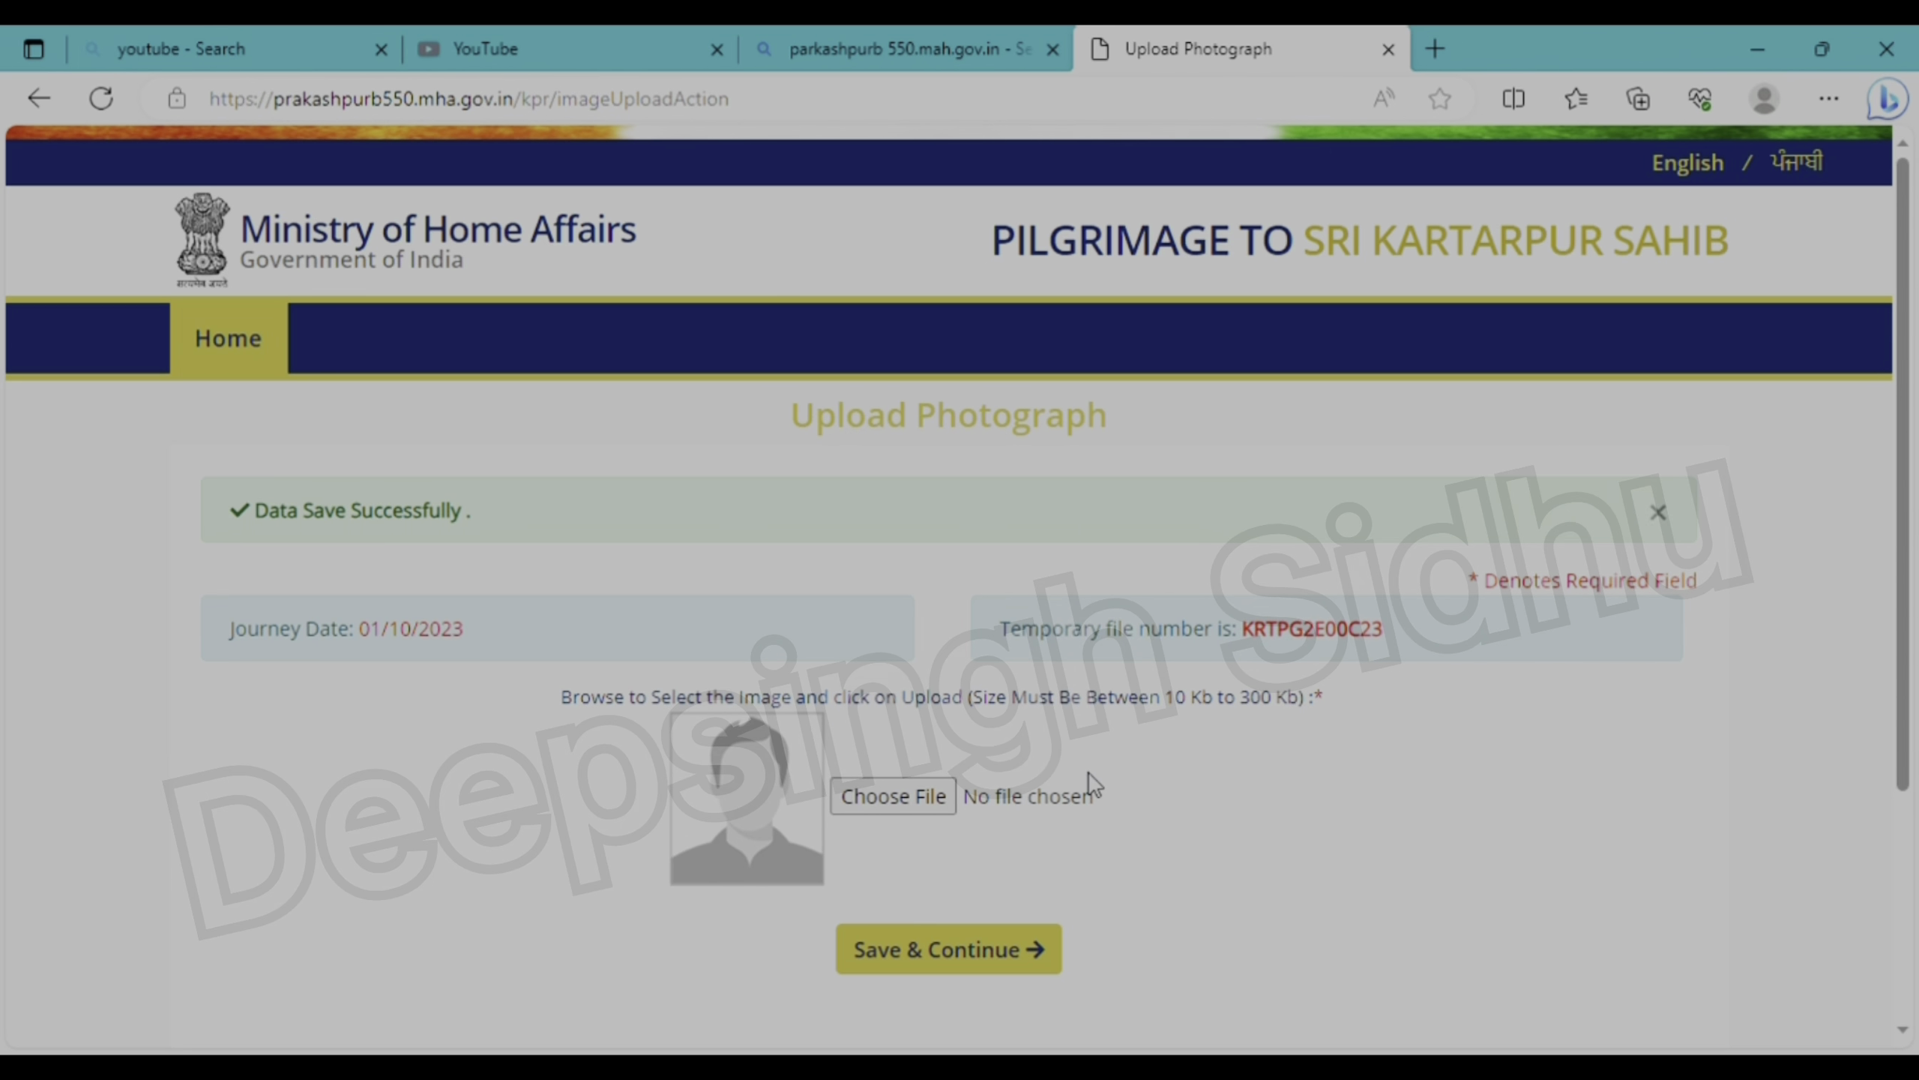
- Upload the applicant's JPG photograph and save it to reach the document upload page
scroll(1093, 786, down, 2)
click(908, 685)
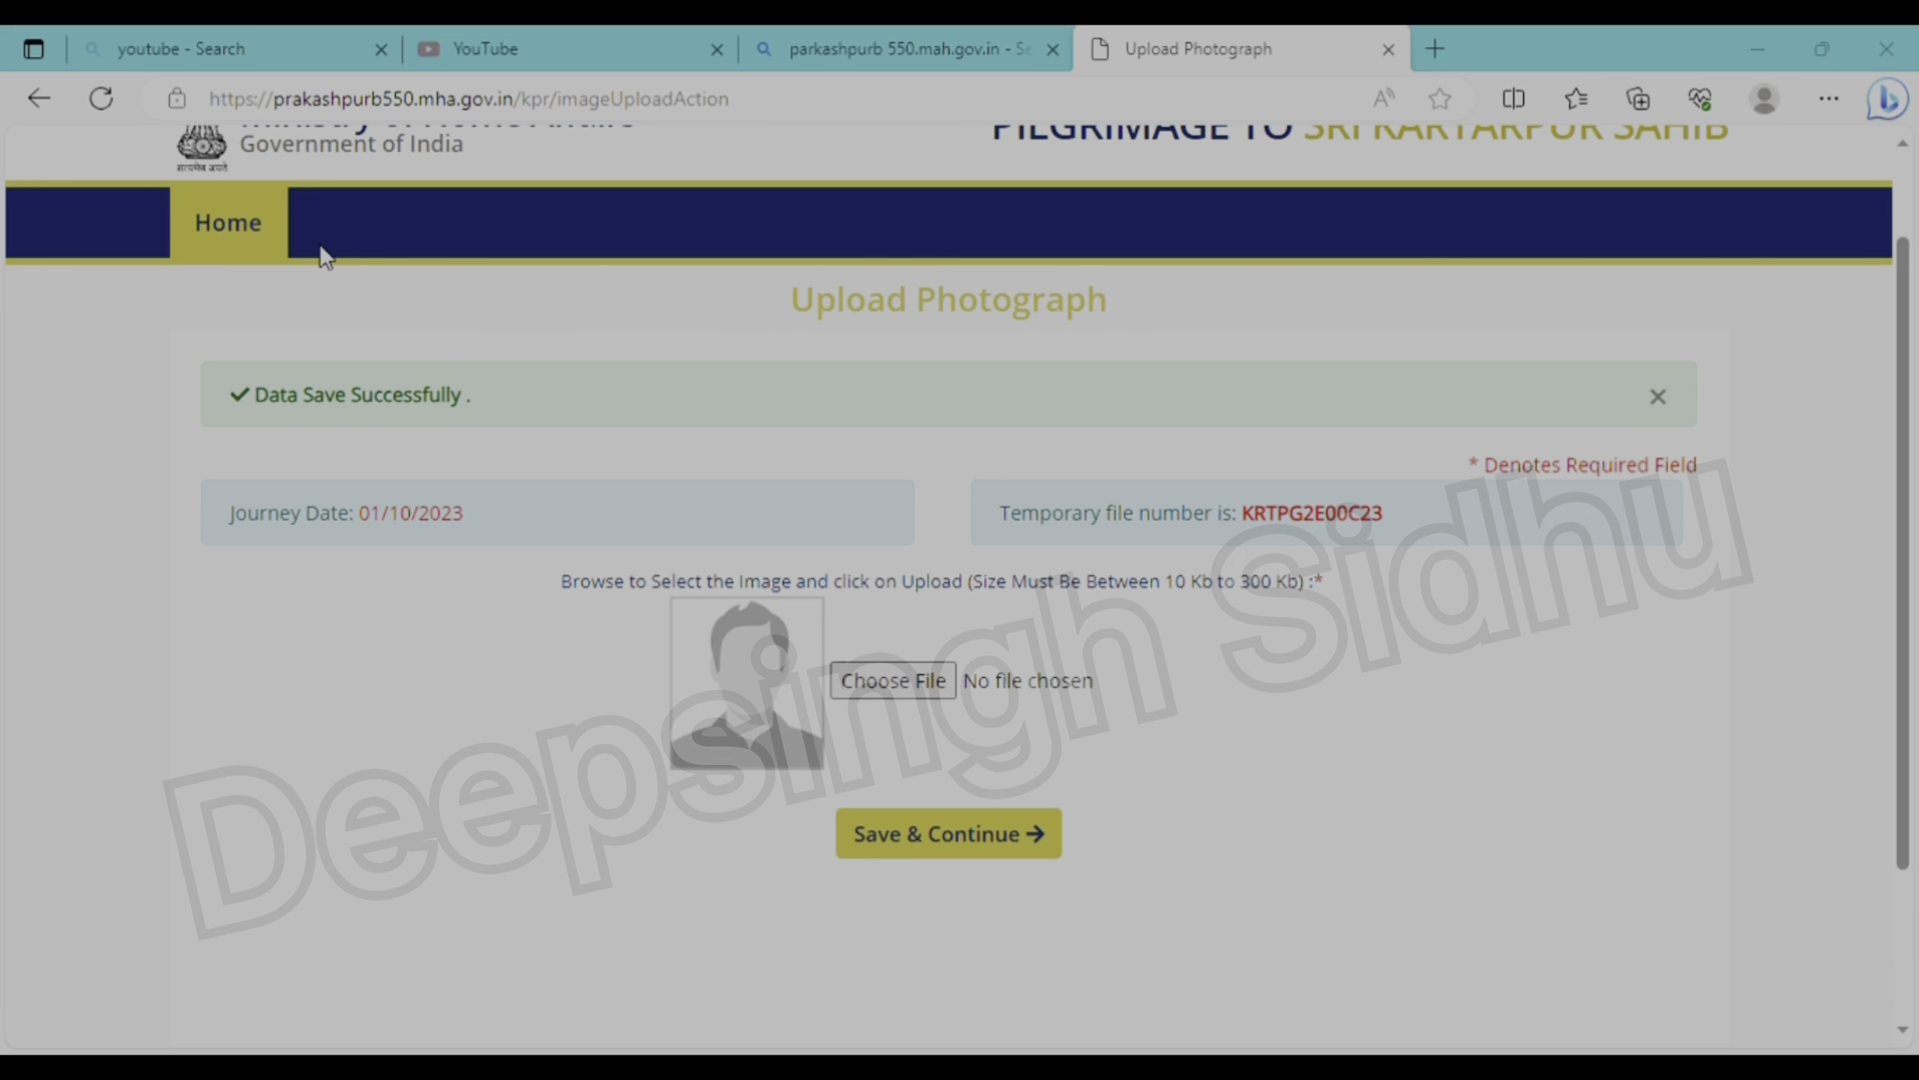
key(Return)
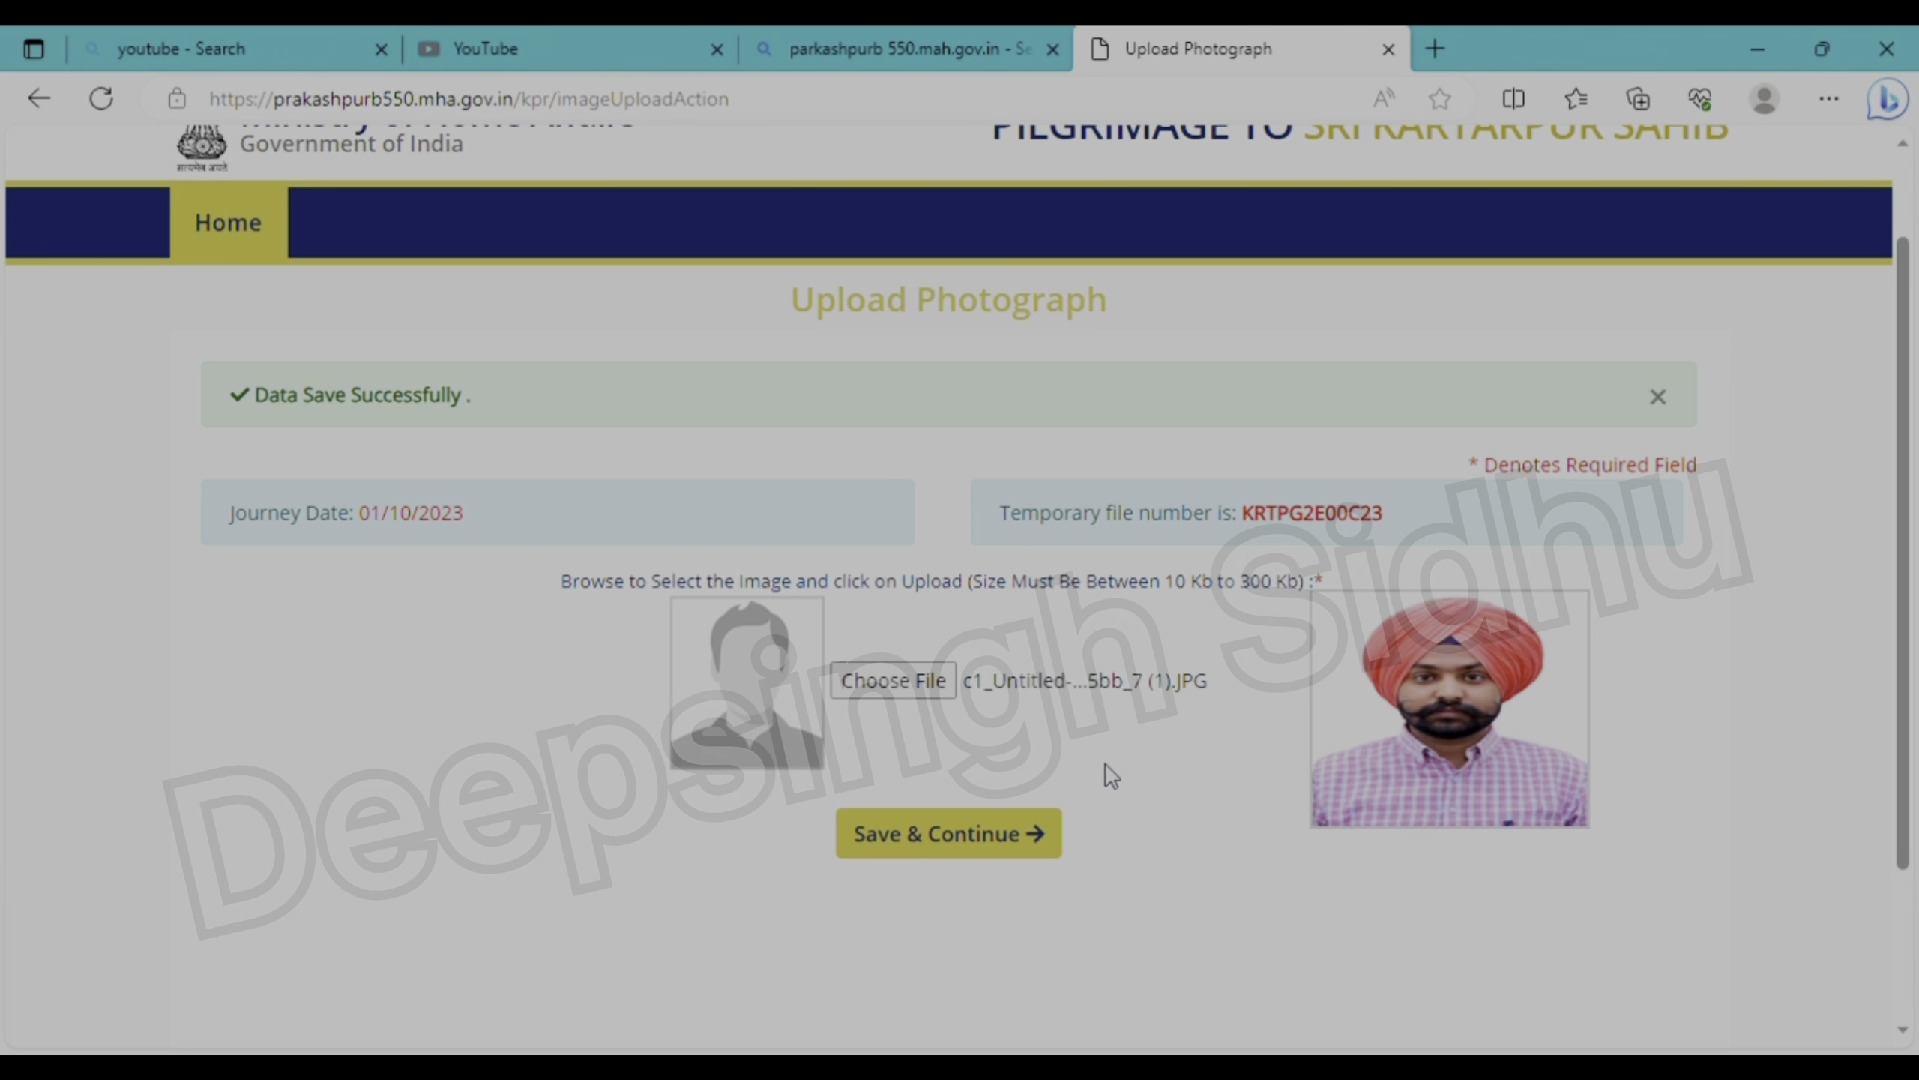
click(1022, 832)
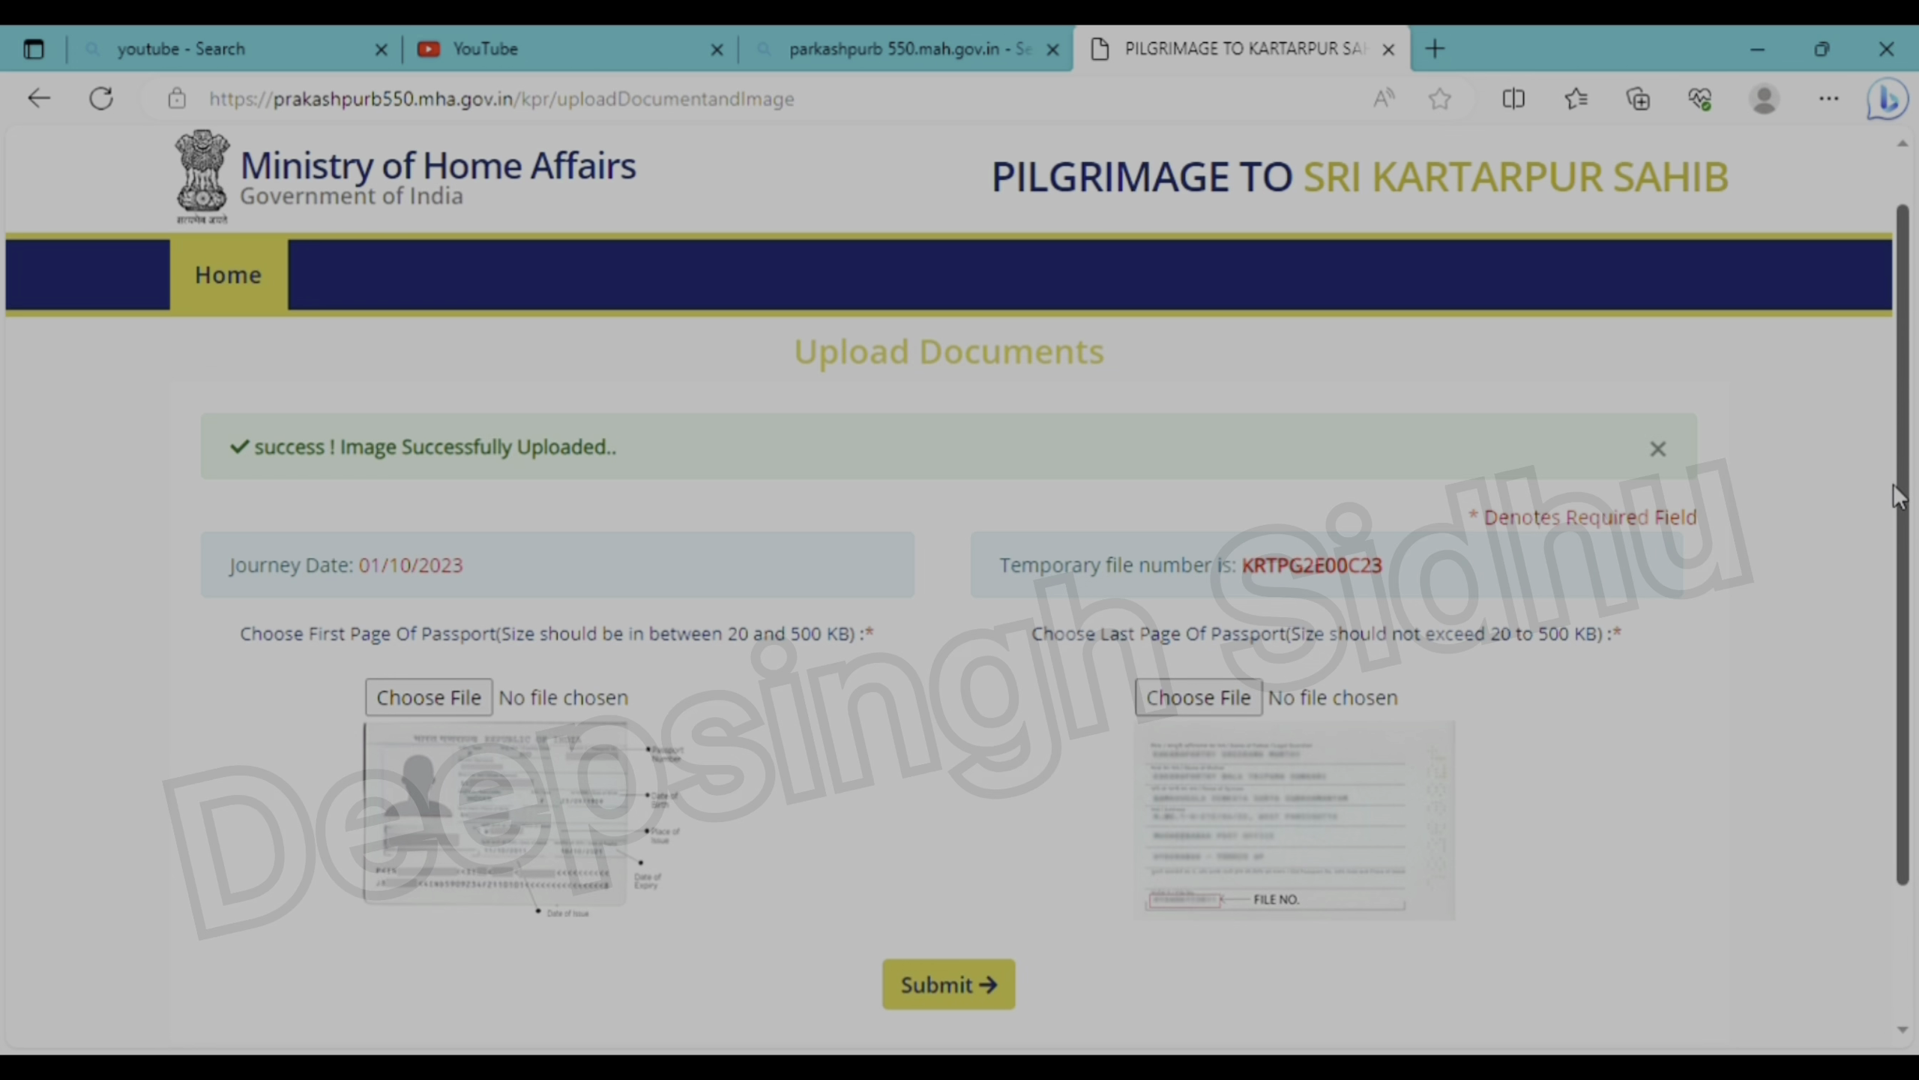
- Scroll the Upload Documents page, then return to the portal home page (kpr/)
drag(1899, 495, 1884, 447)
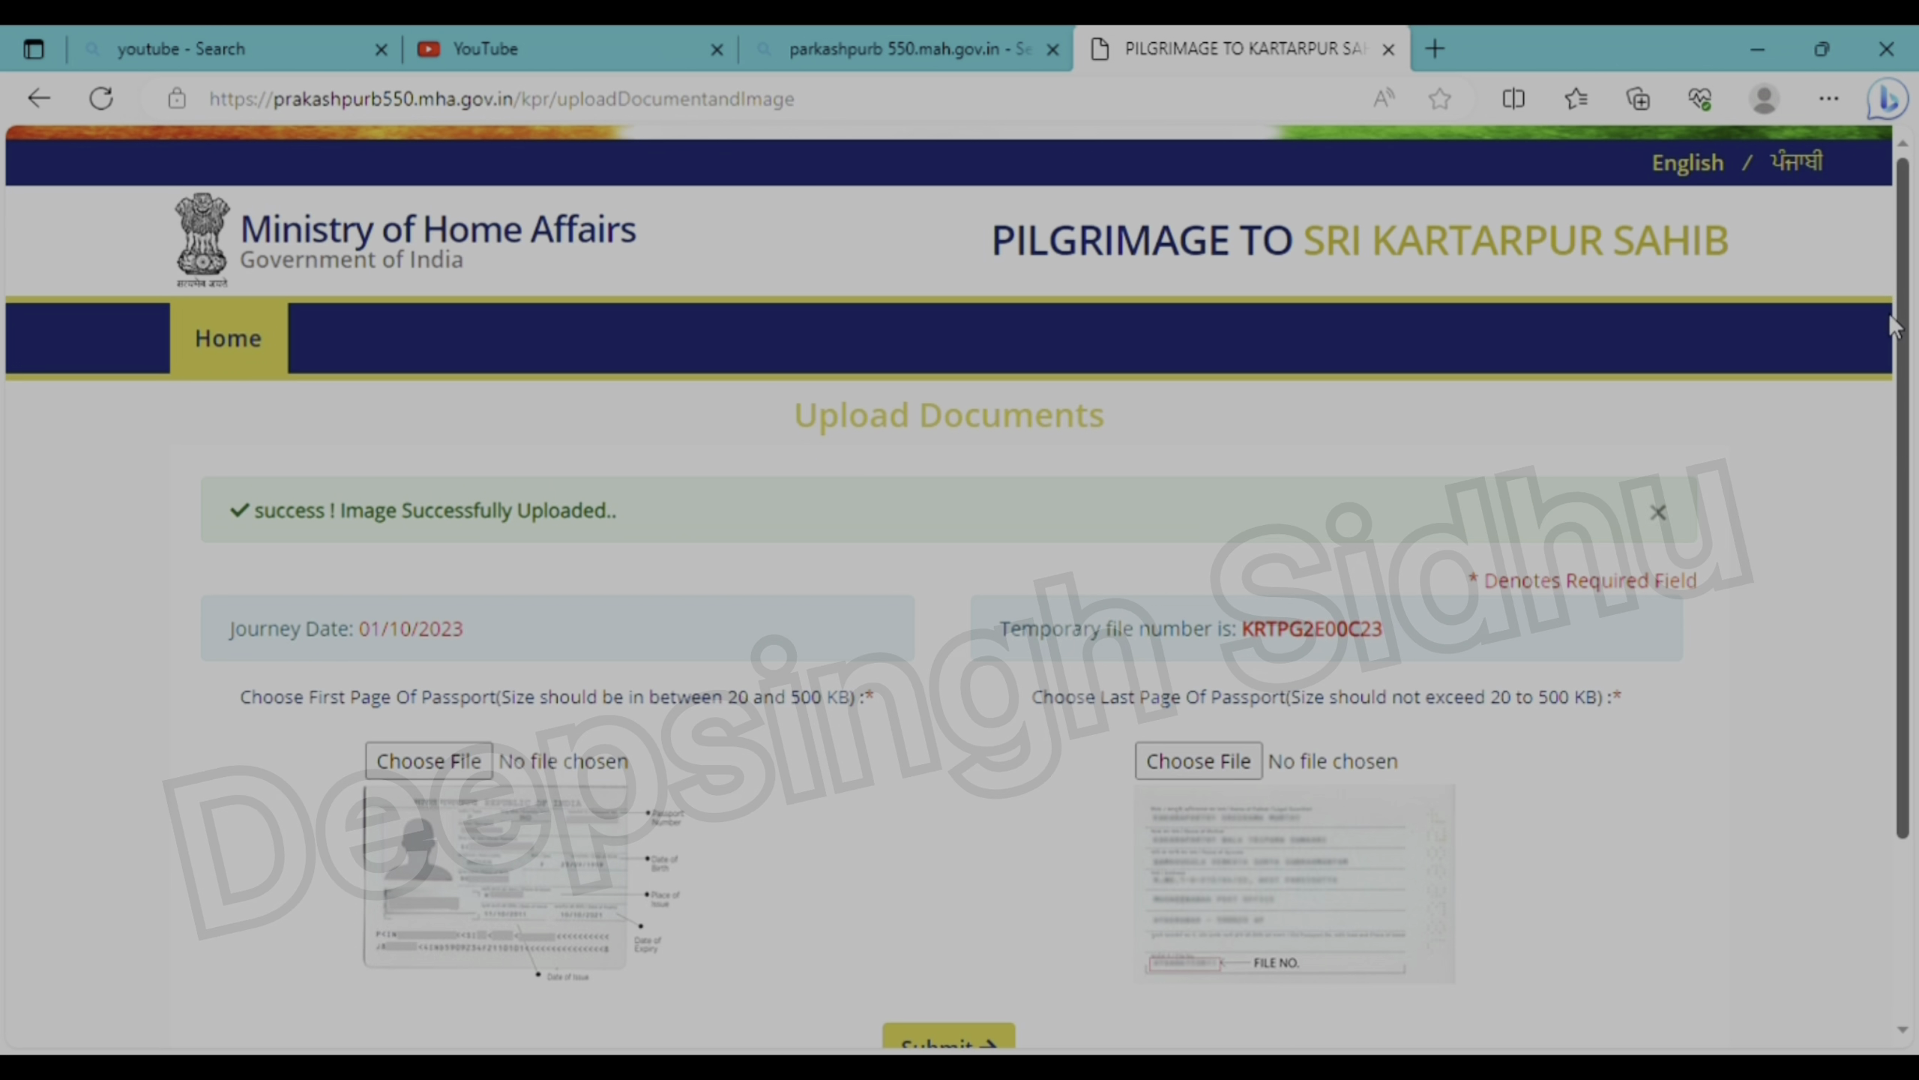
scroll(1888, 513, down, 2)
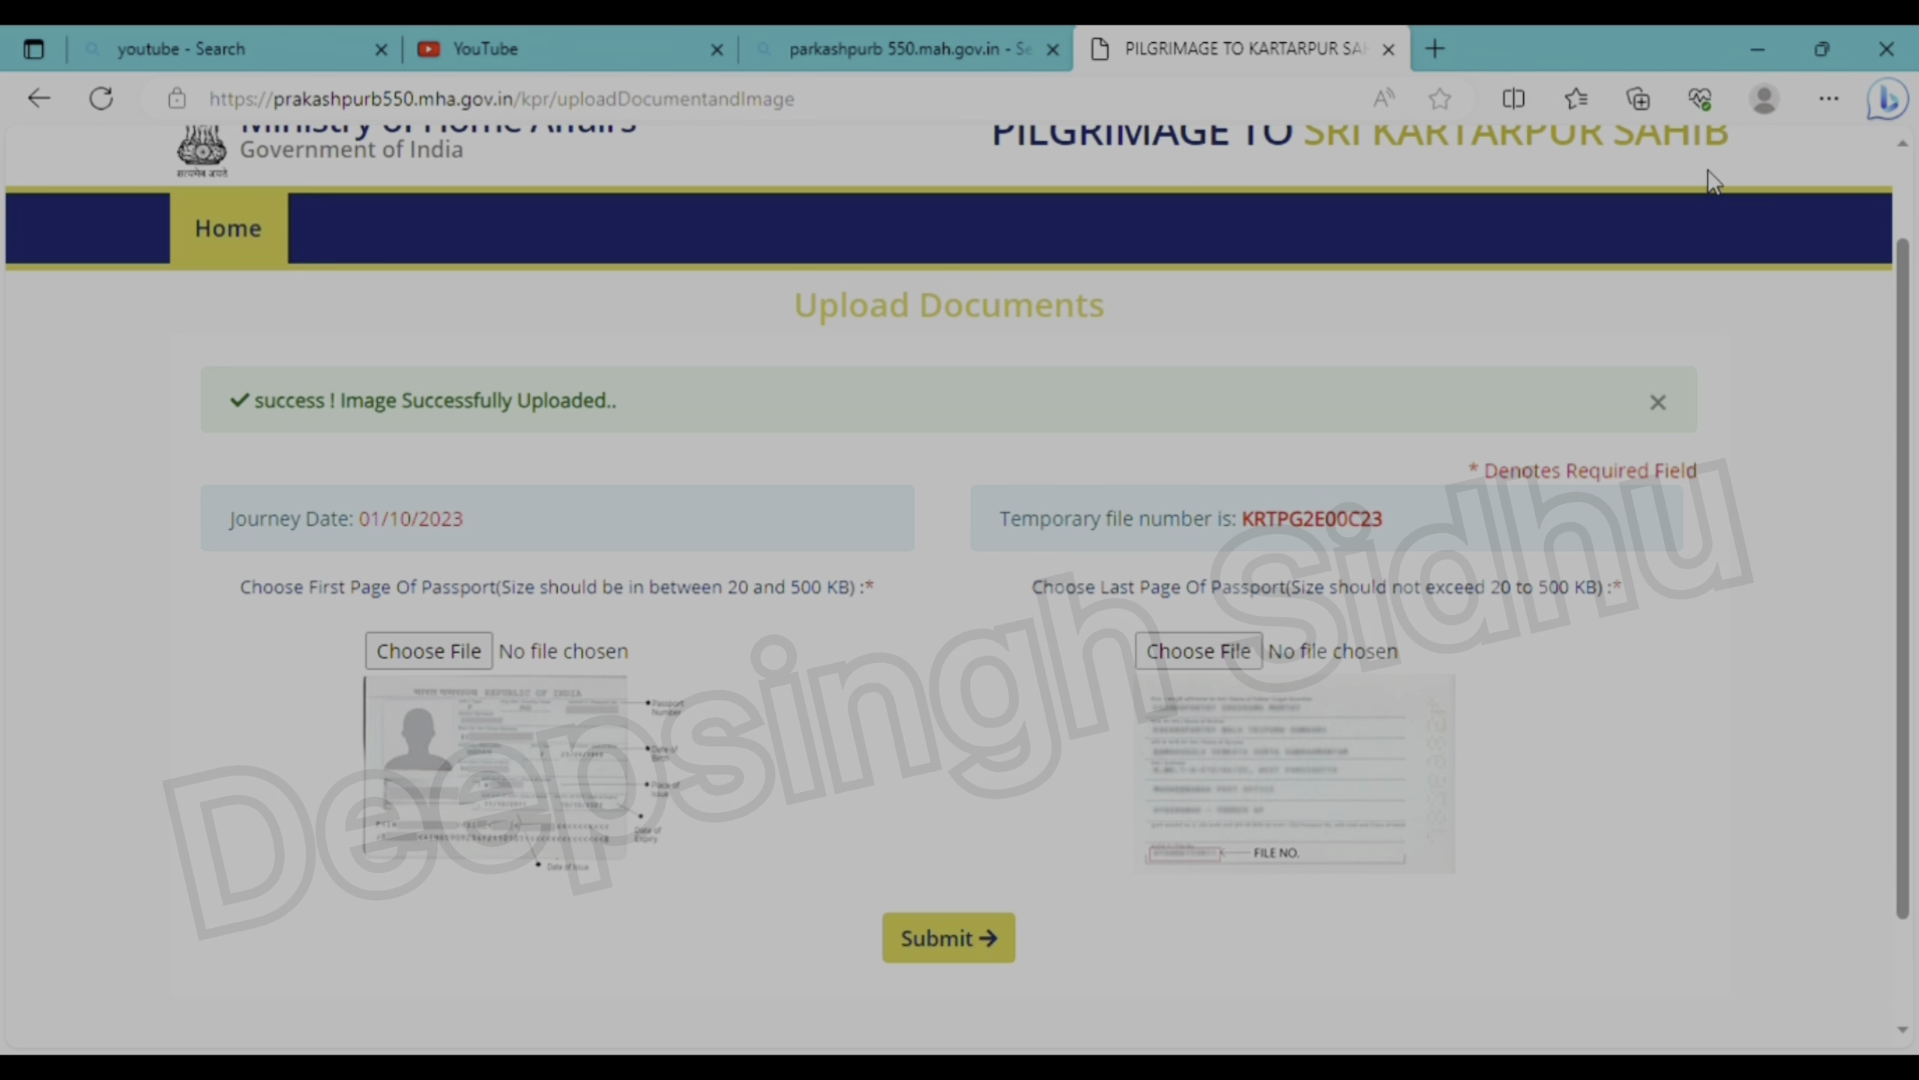
key(F5)
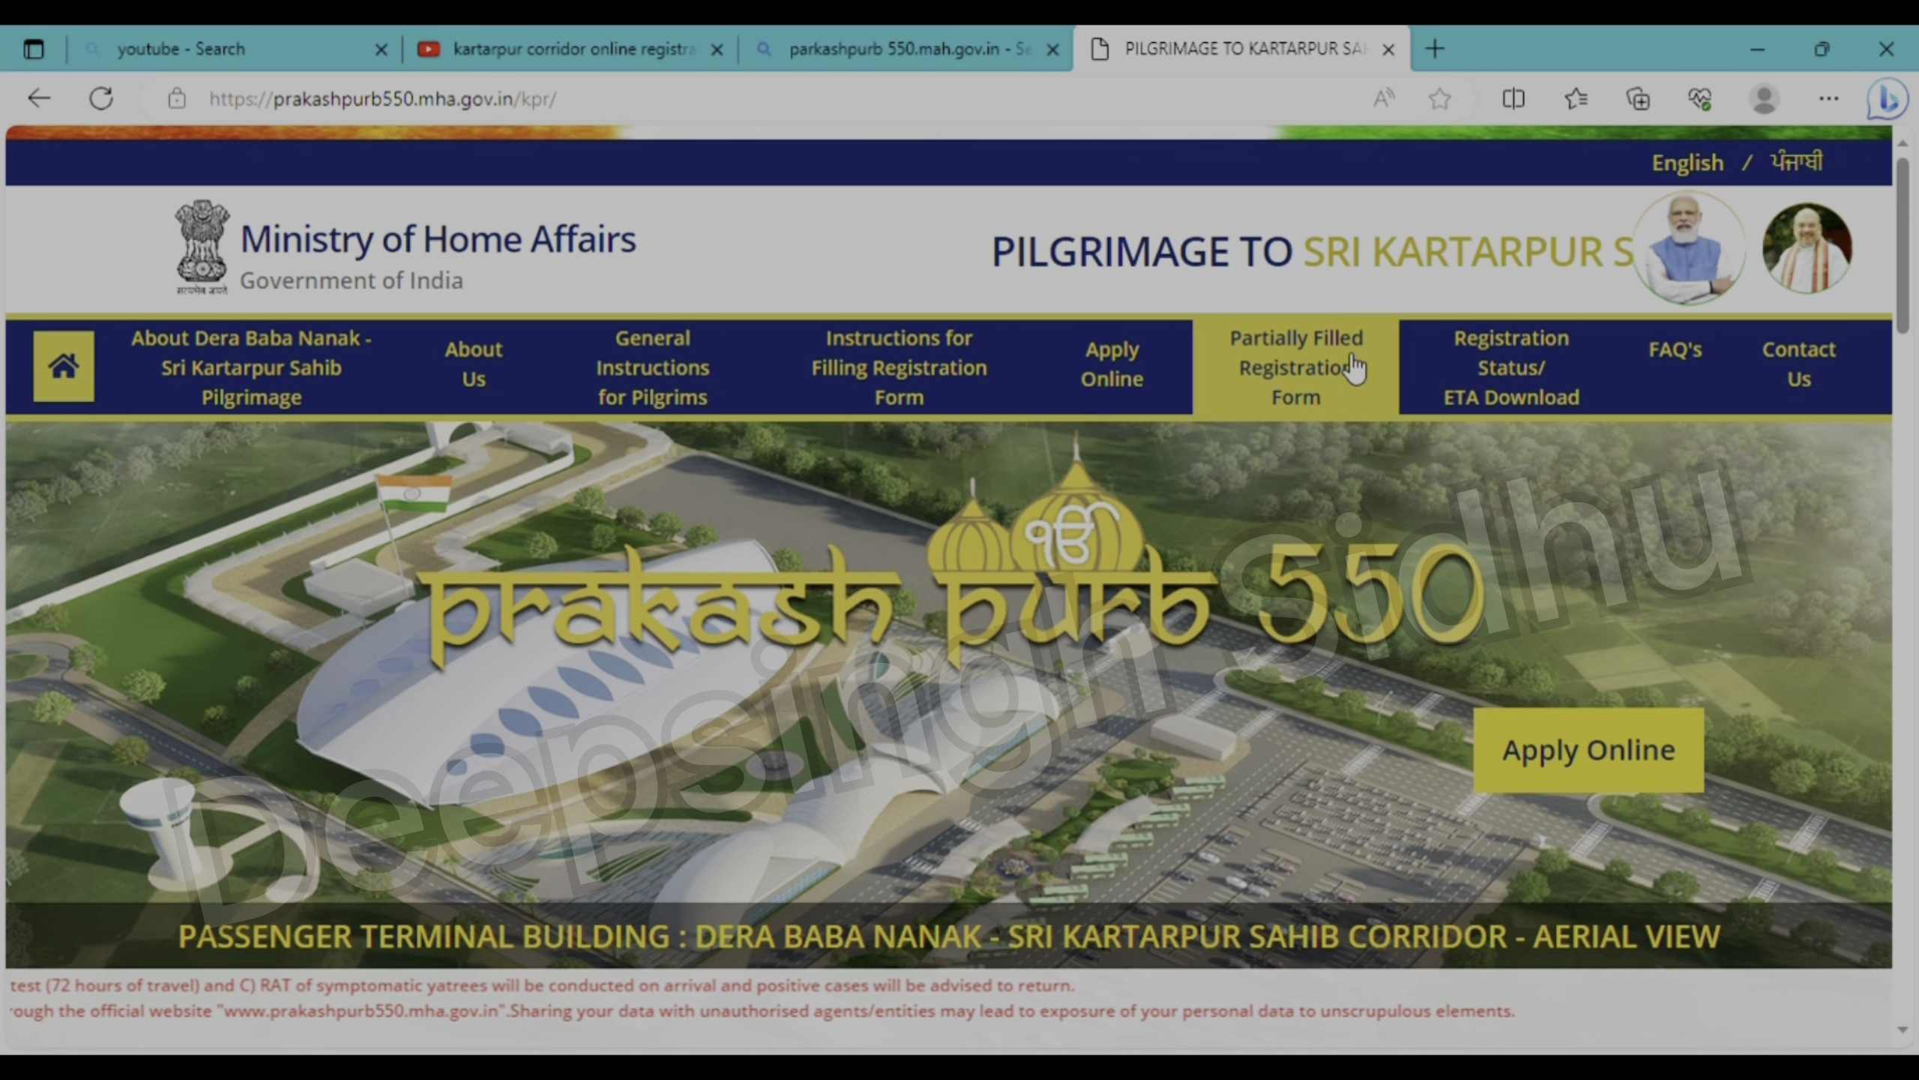
- Retrieve the partially filled form using the pasted temporary file number and the captcha
click(1313, 378)
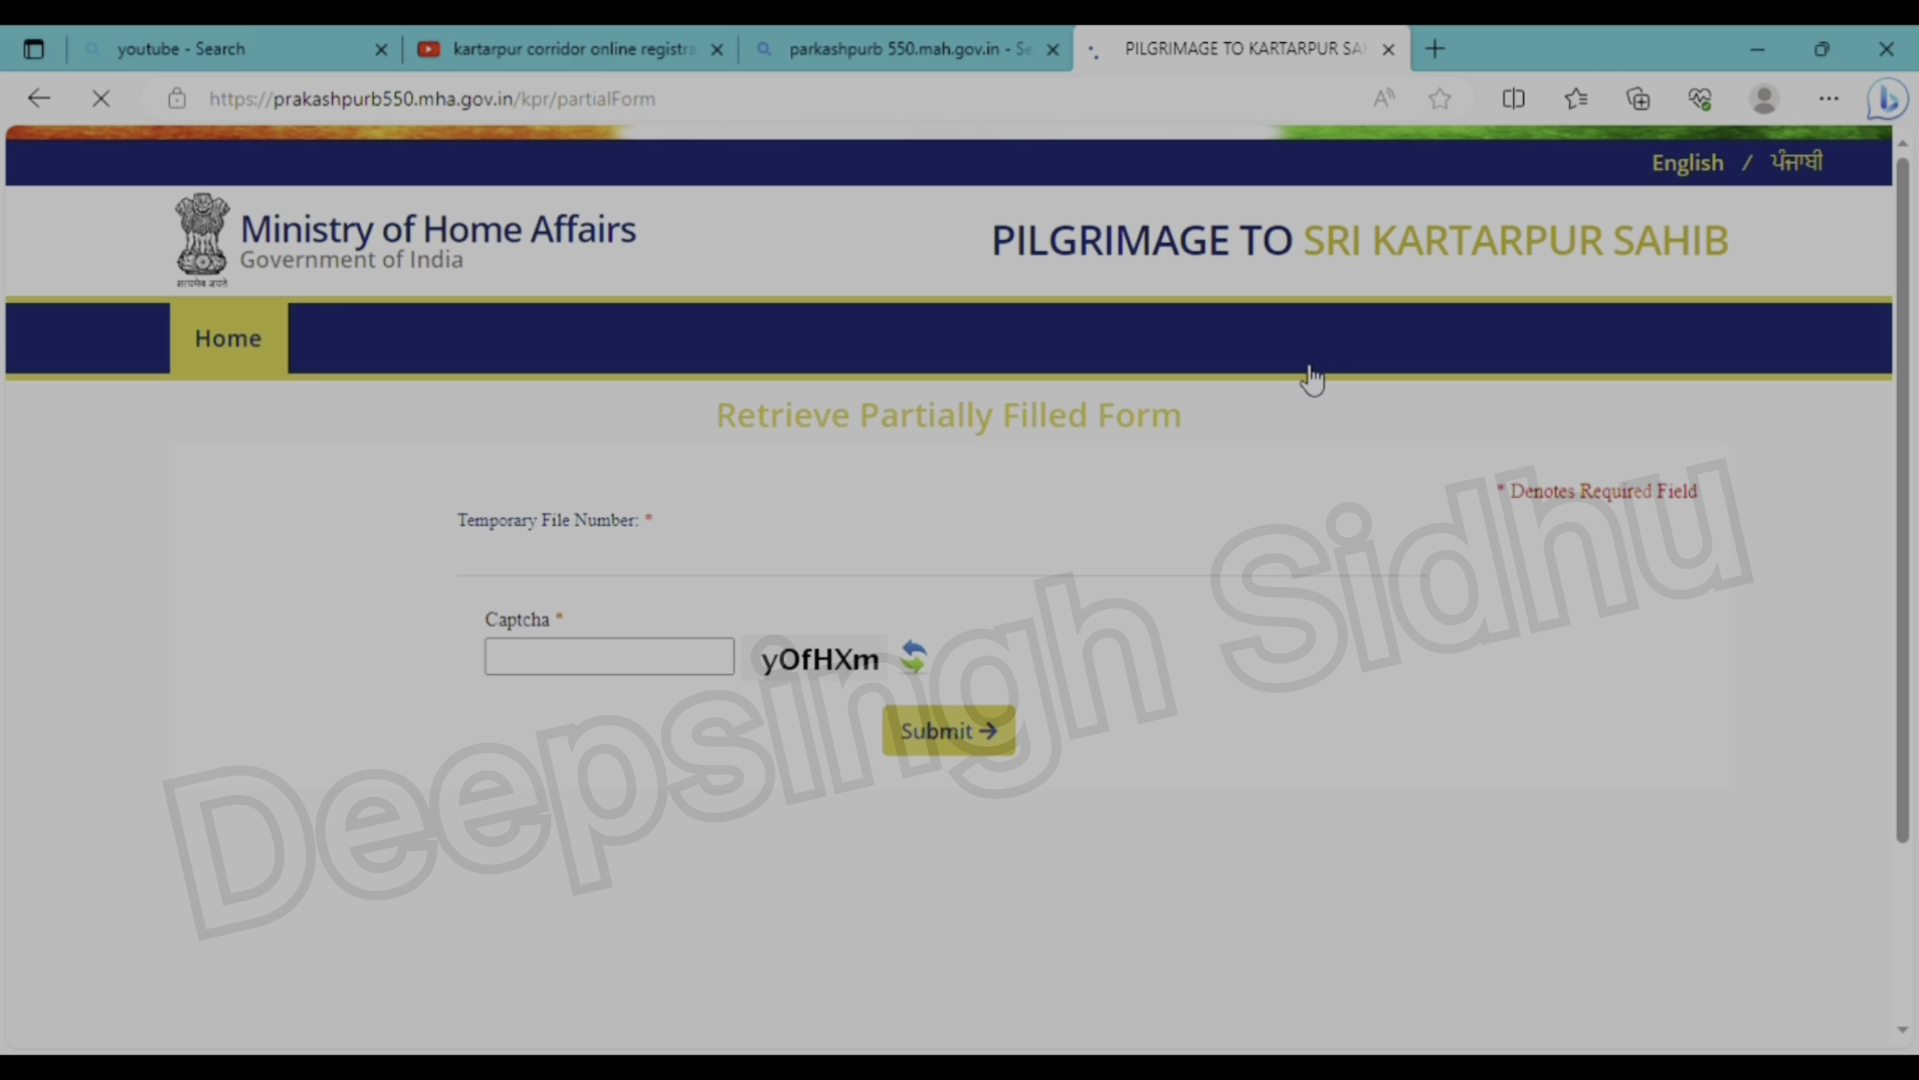
scroll(1314, 377, down, 1)
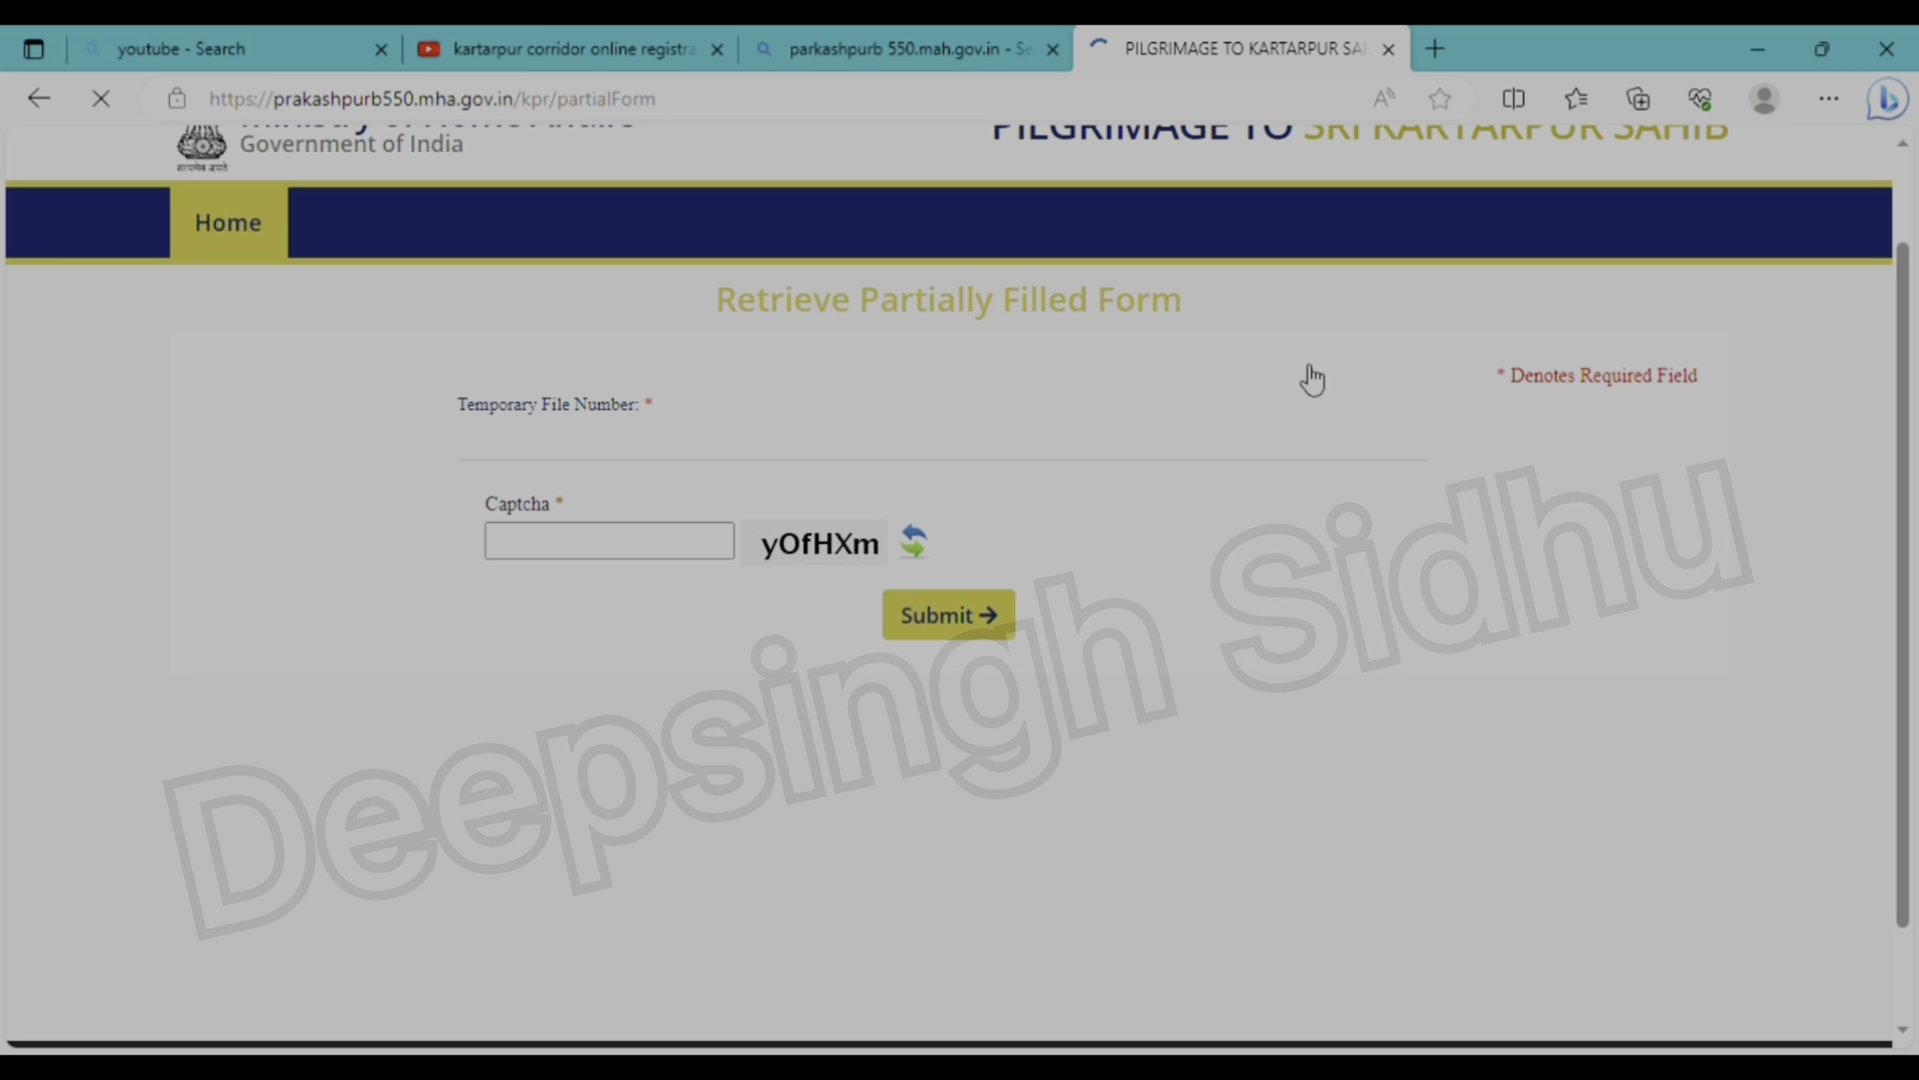
click(605, 459)
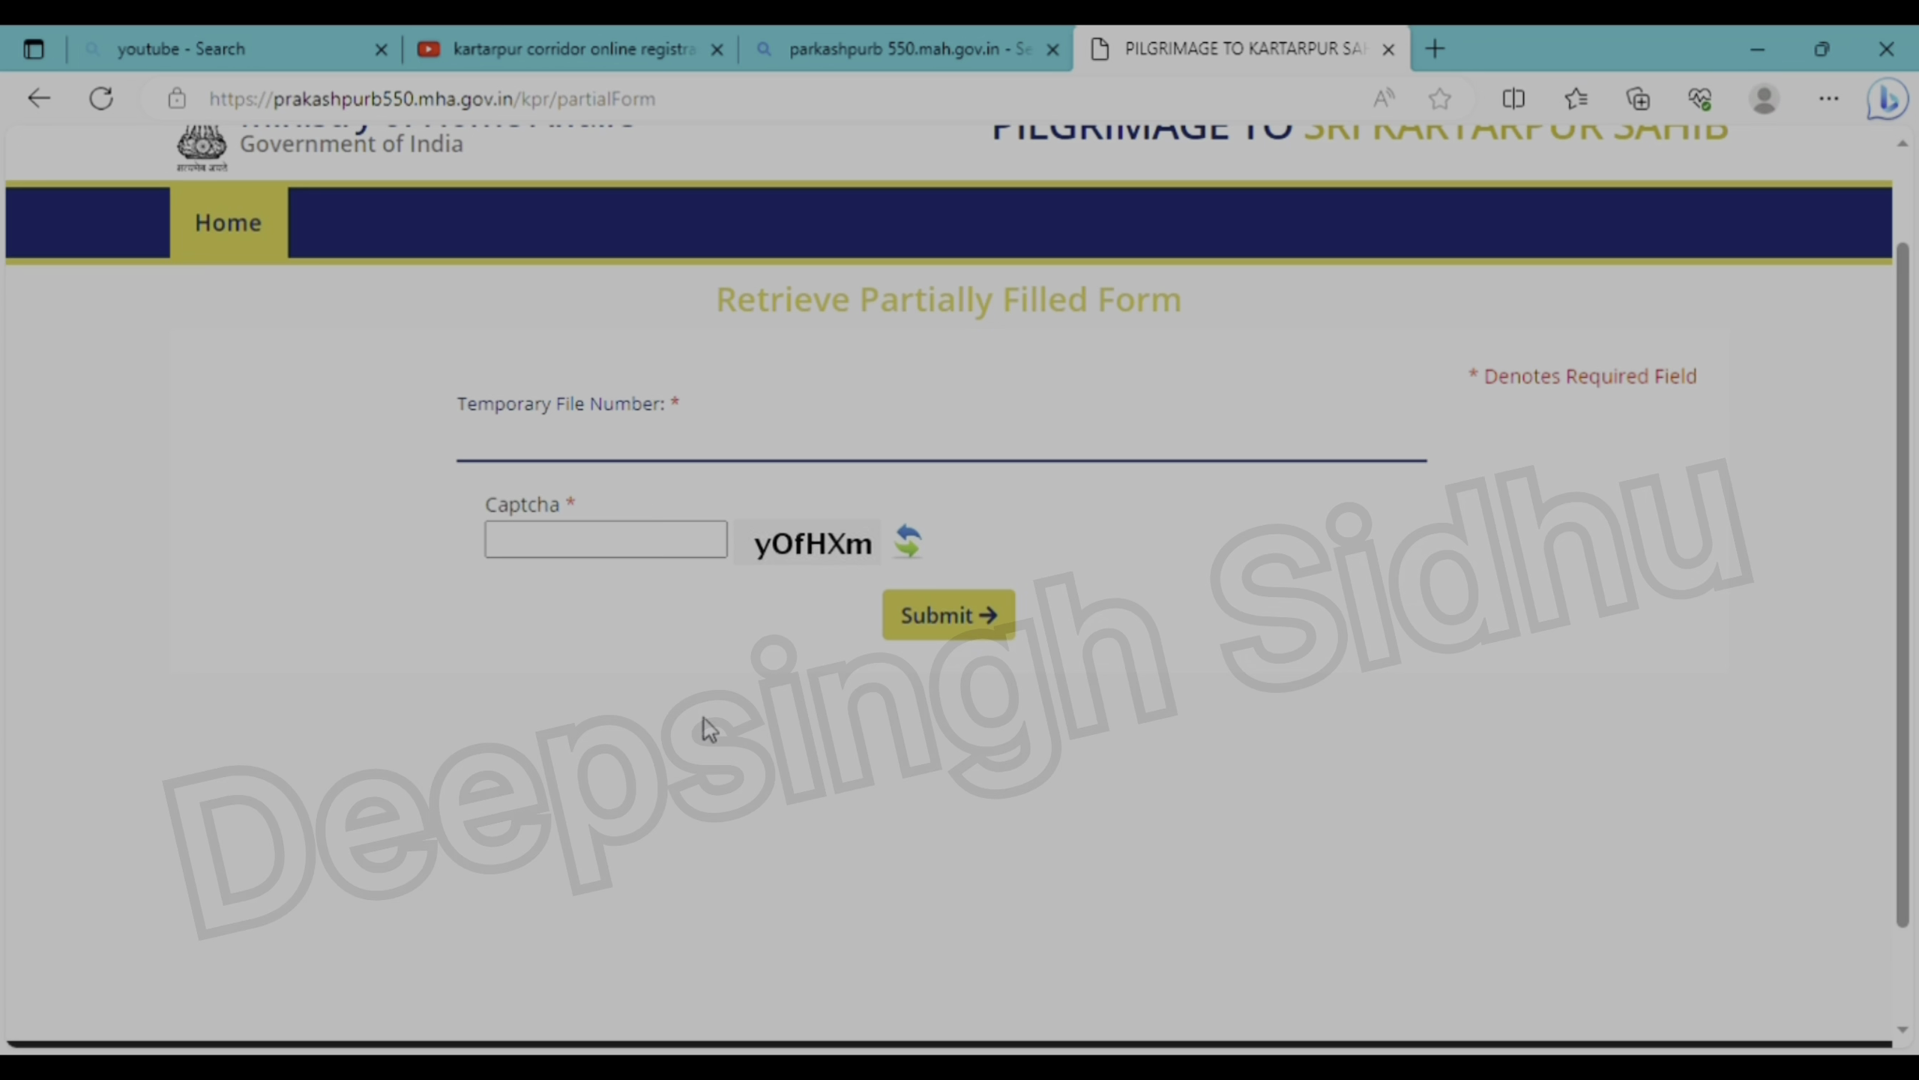
key(ctrl+z)
scroll(777, 576, up, 2)
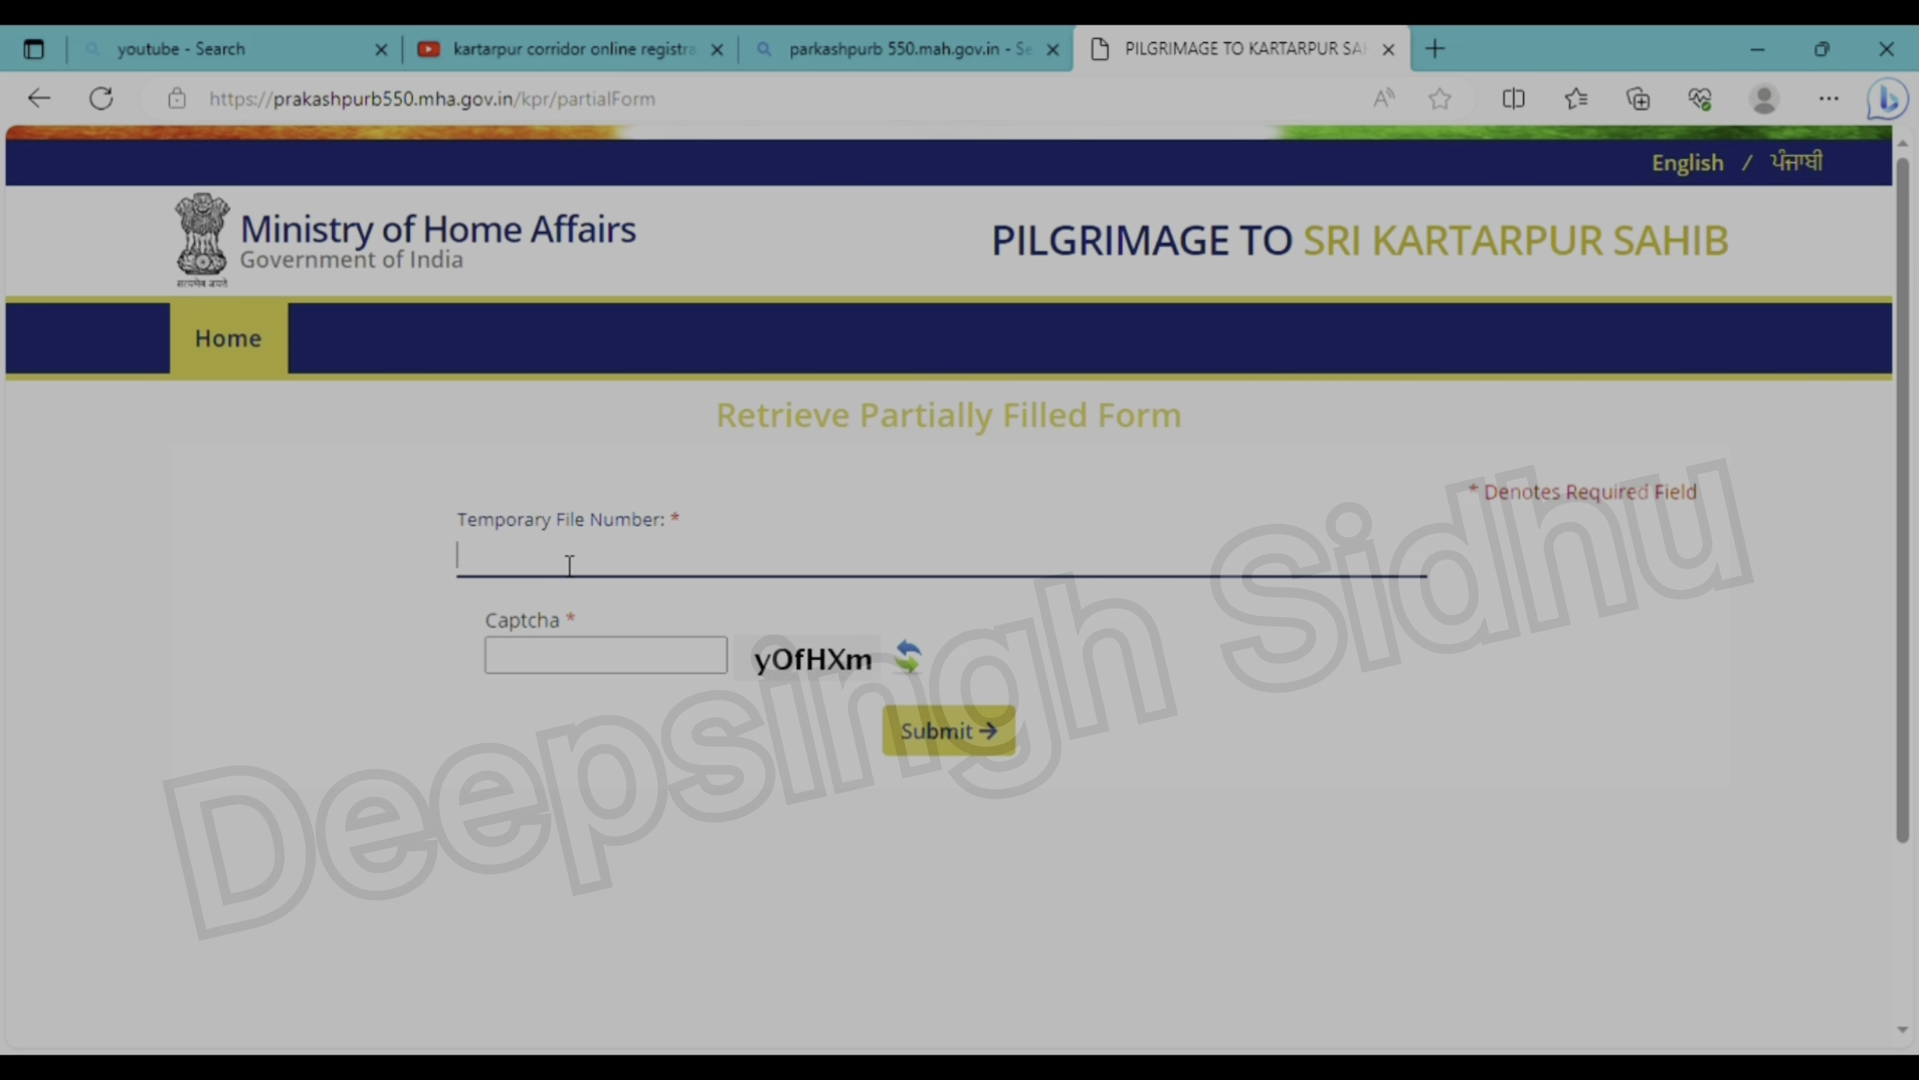
click(578, 651)
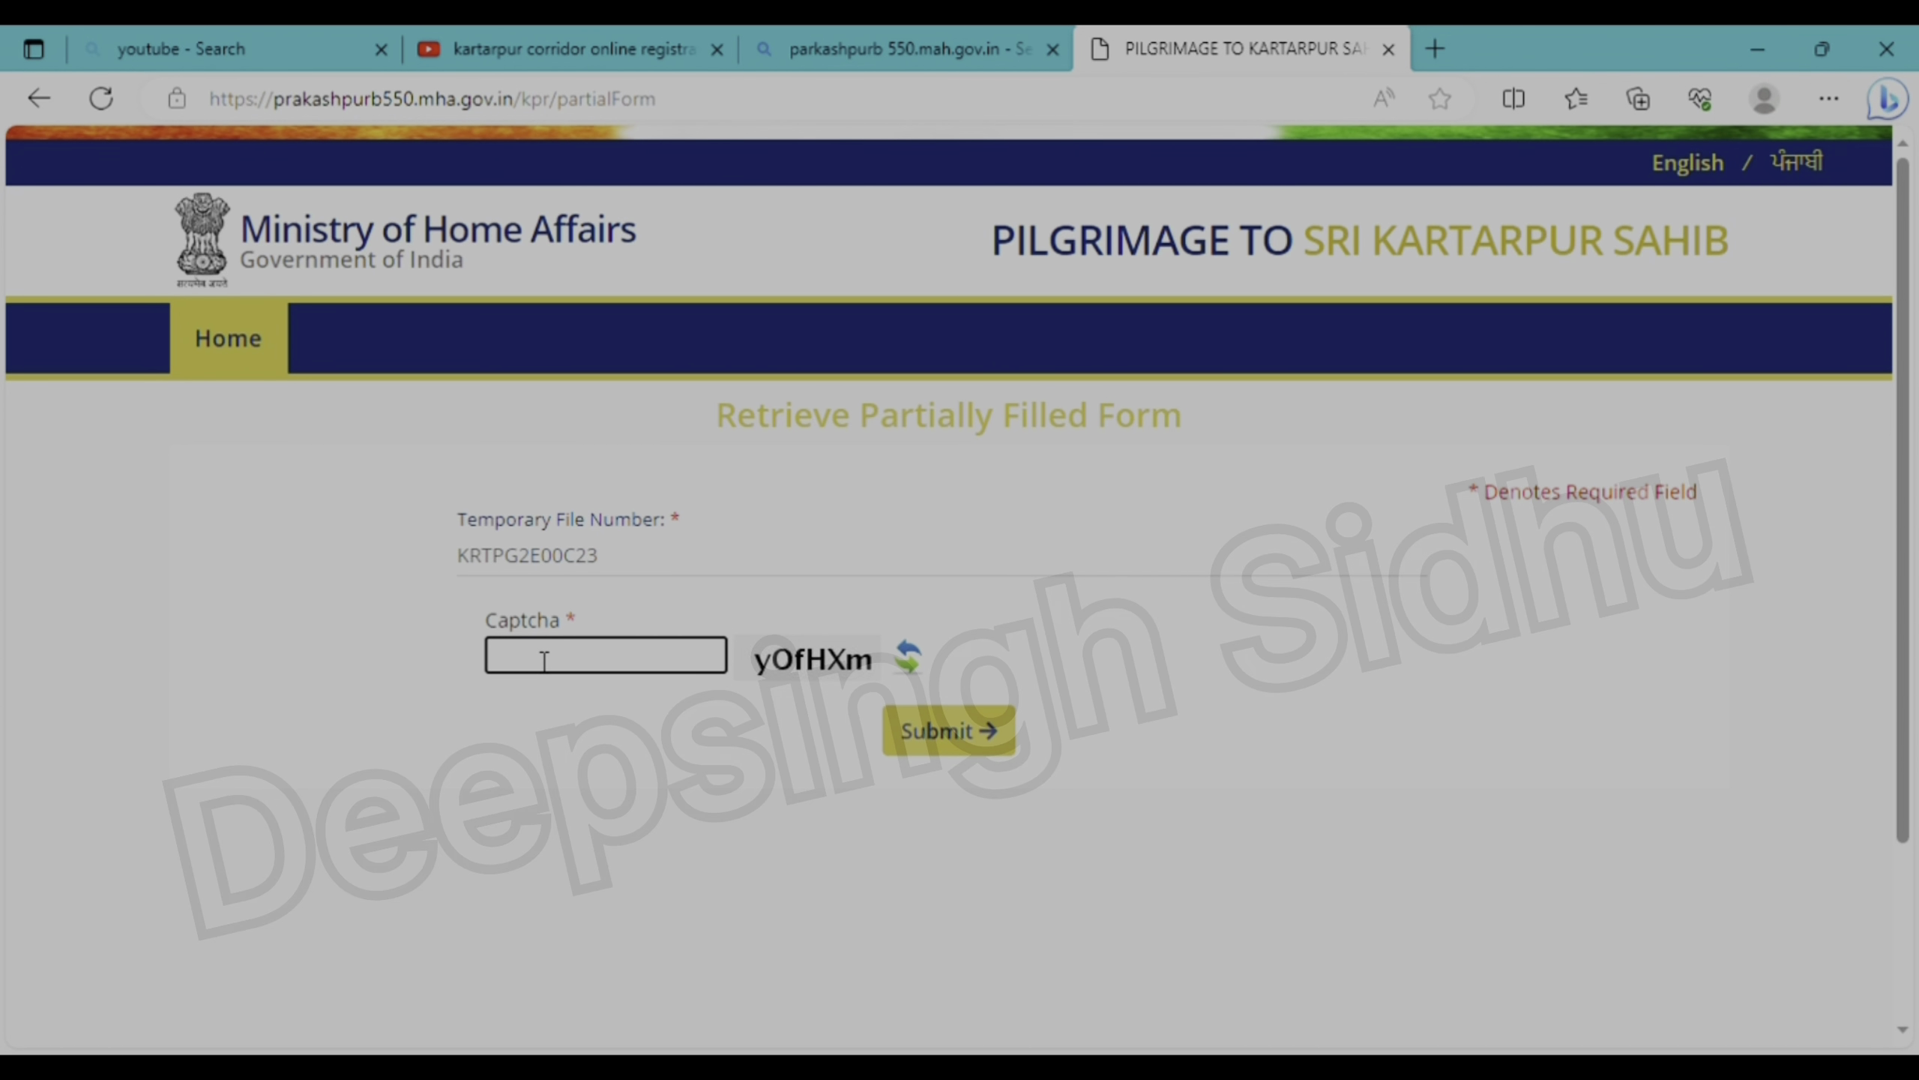
text(yOfHXm)
click(985, 735)
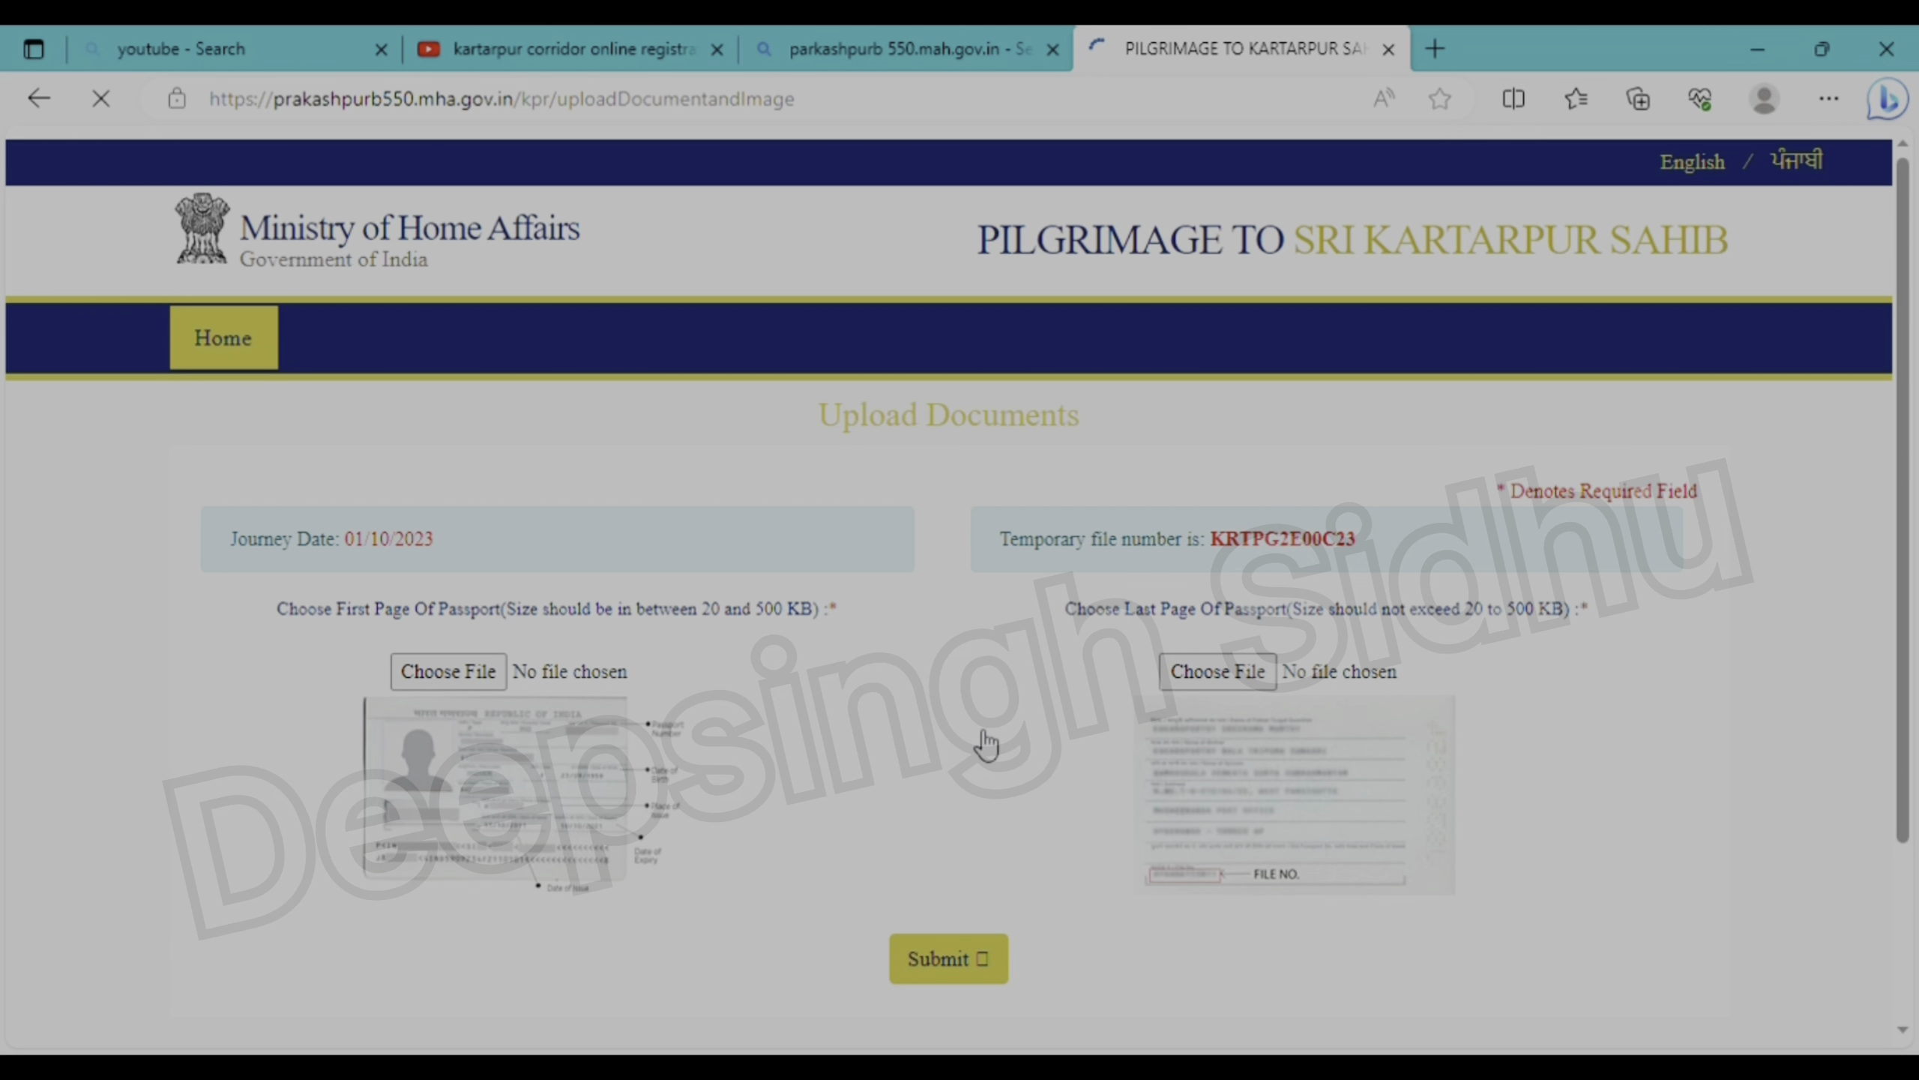
scroll(985, 744, down, 1)
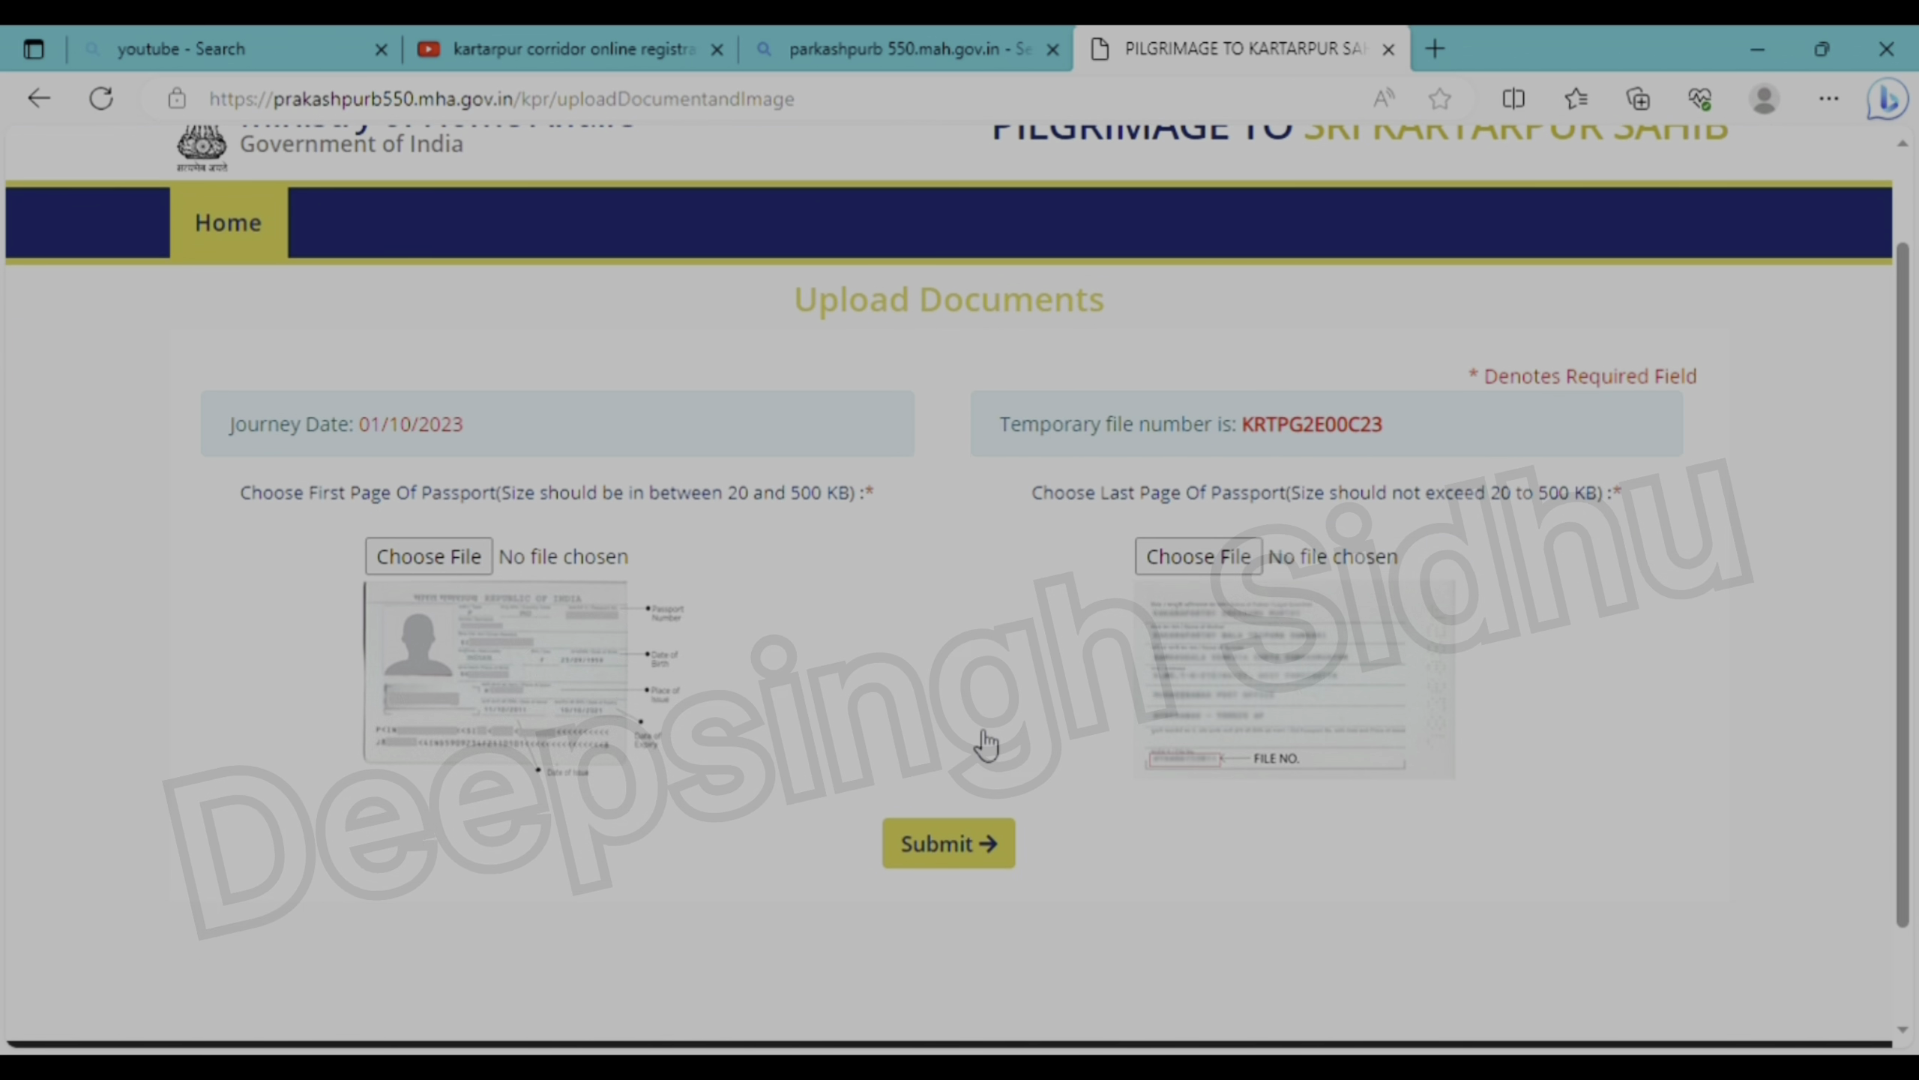
scroll(986, 737, down, 1)
scroll(978, 745, up, 2)
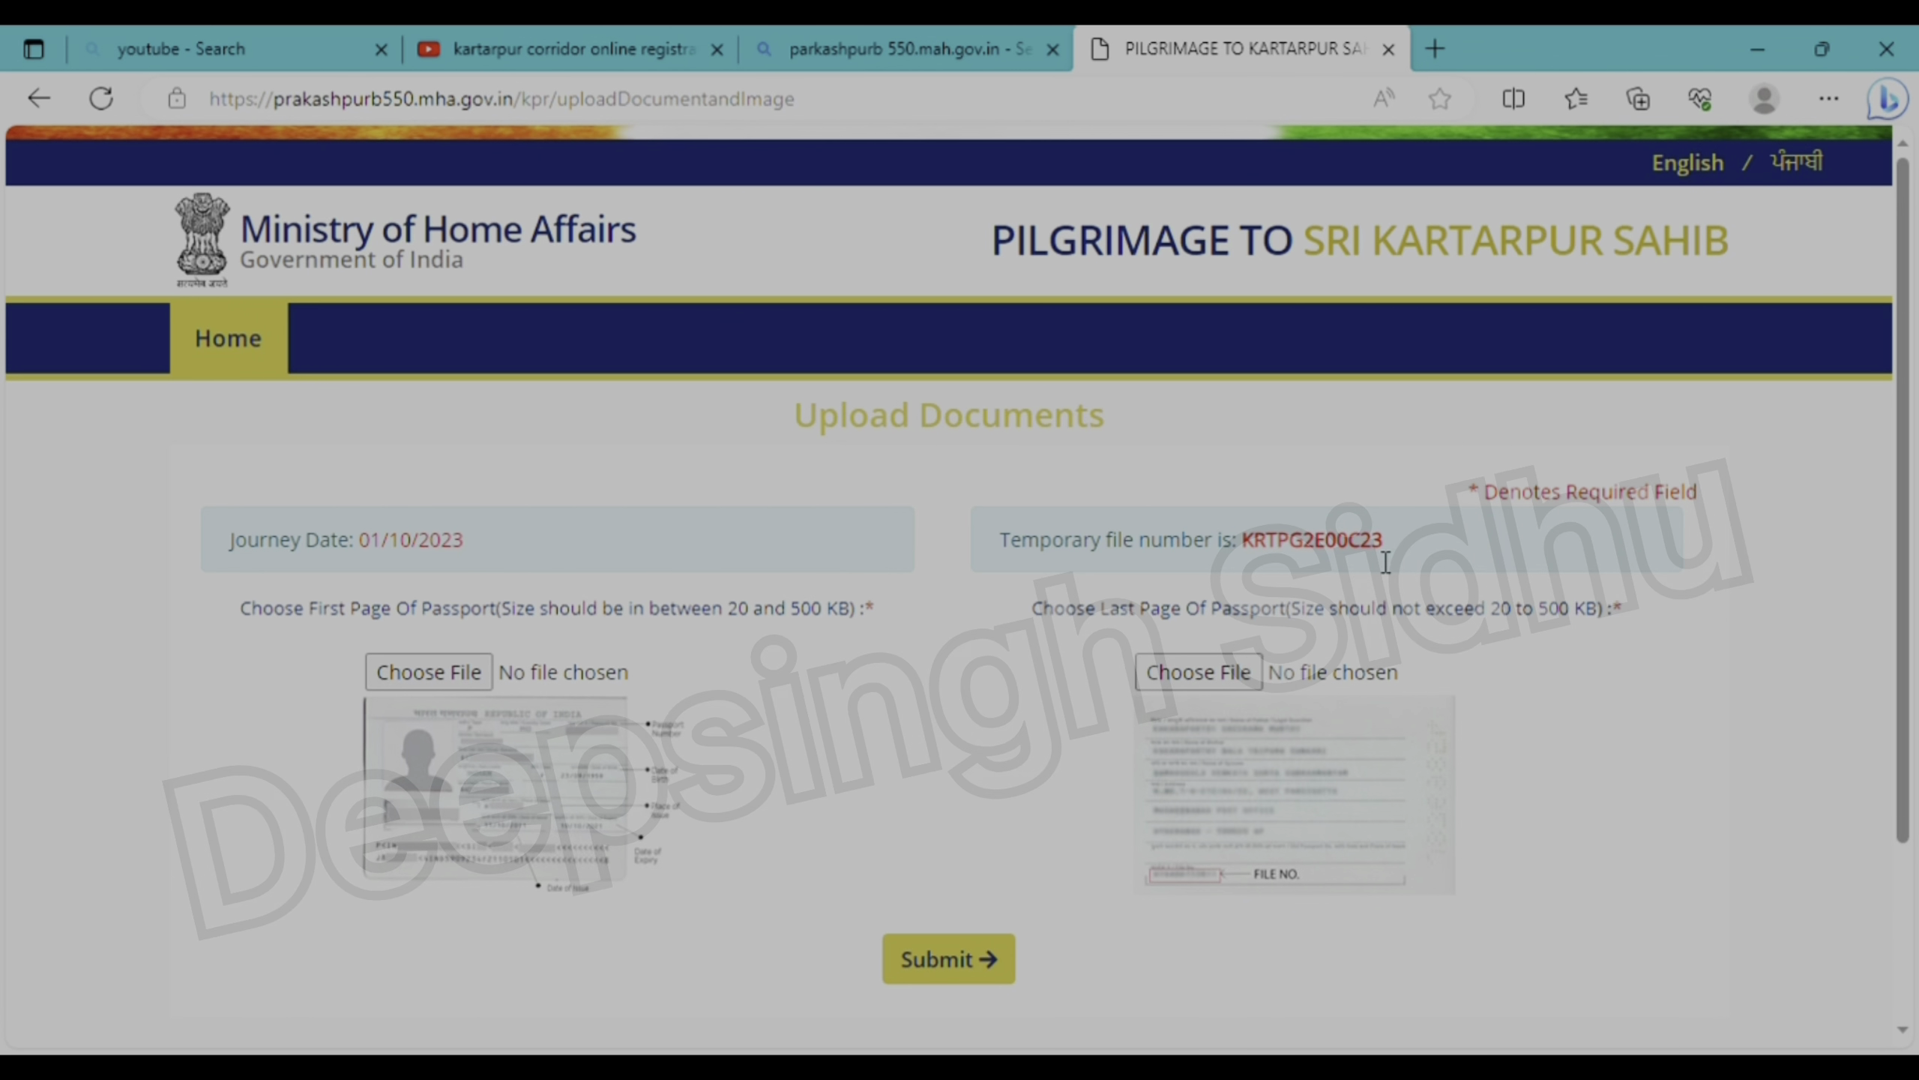